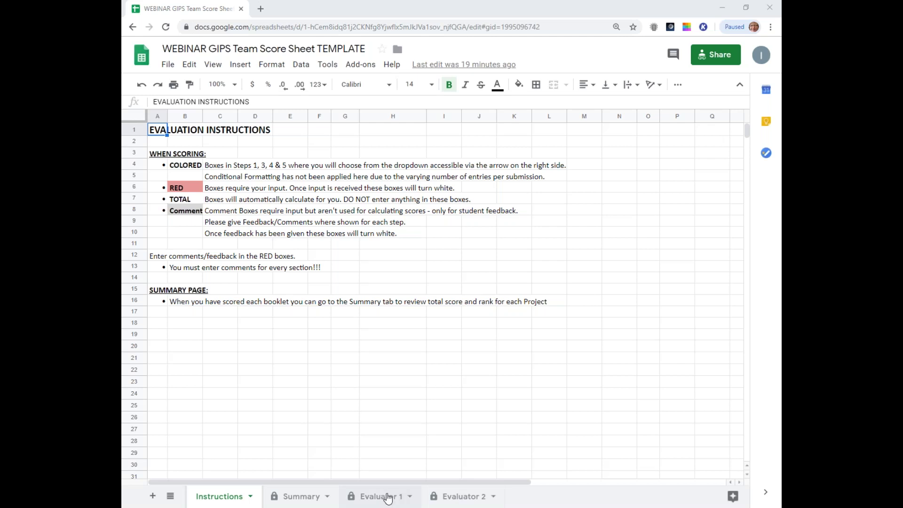
Open the Evaluator 1 sheet and inspect the Division choices, the Evaluator ID field and the Problem choices in the header.
click(386, 497)
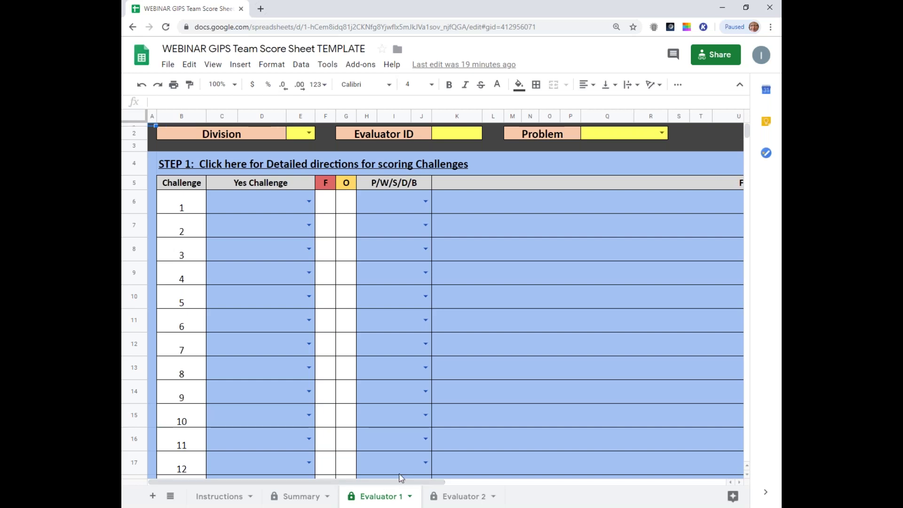
click(309, 134)
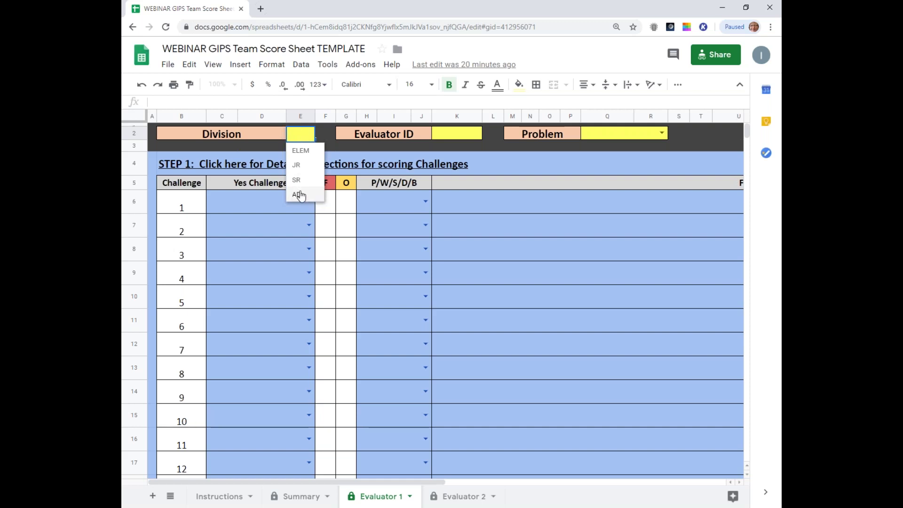
click(461, 136)
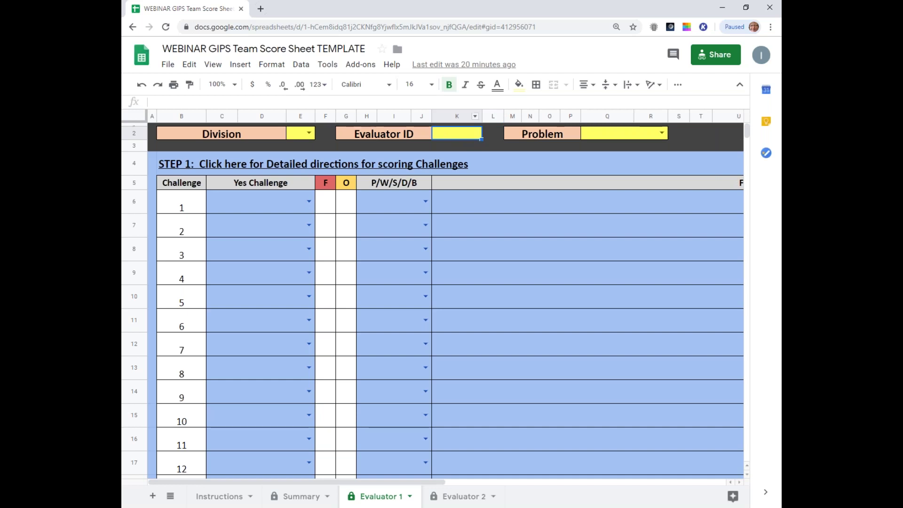
click(611, 137)
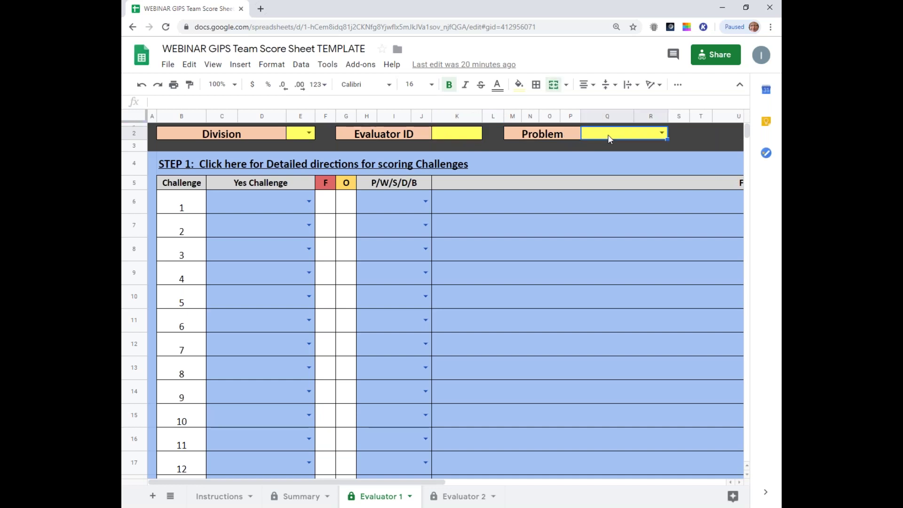
click(661, 132)
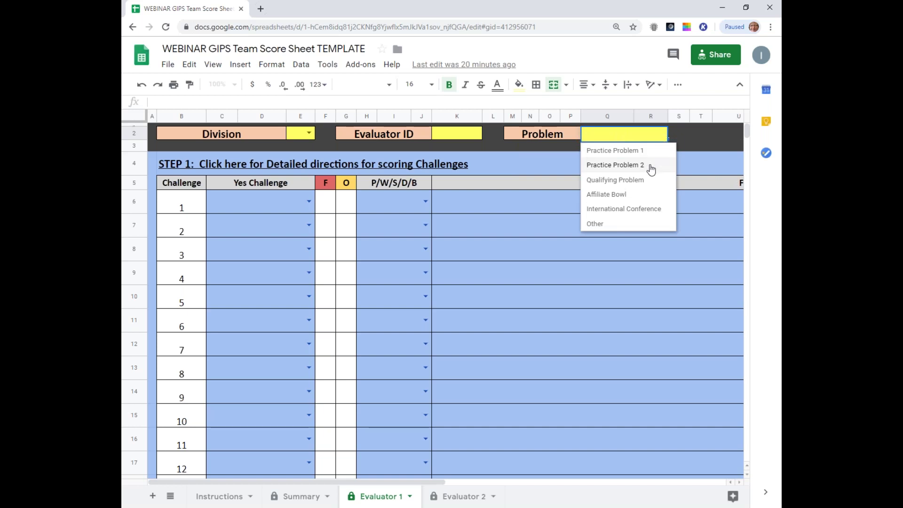
click(698, 161)
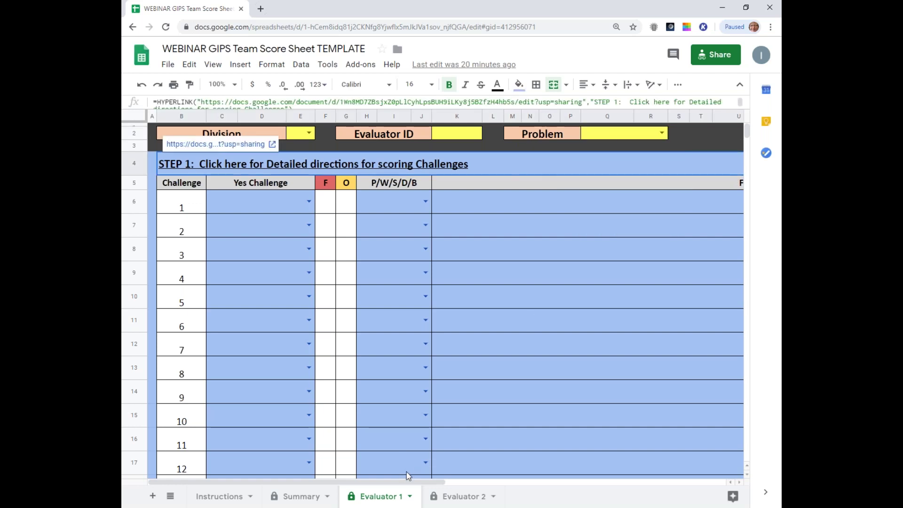
Inspect the Code field and the Fluency, Flexibility, Clarity and Originality score boxes beside the Step 1 feedback area.
drag(409, 482, 637, 478)
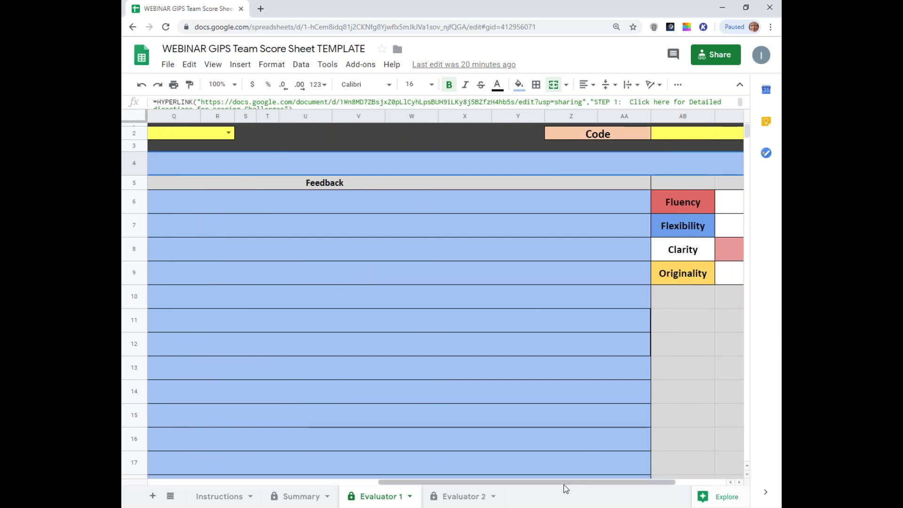
drag(564, 482, 591, 483)
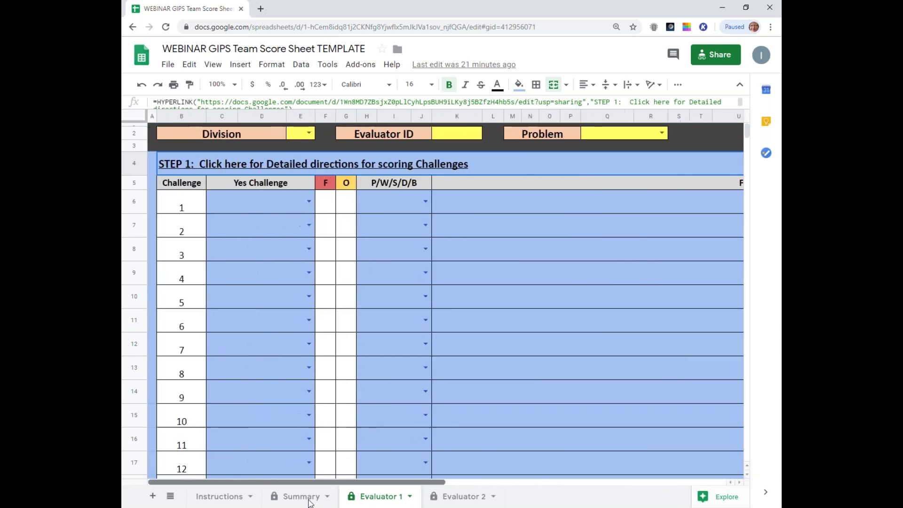
drag(535, 503, 605, 504)
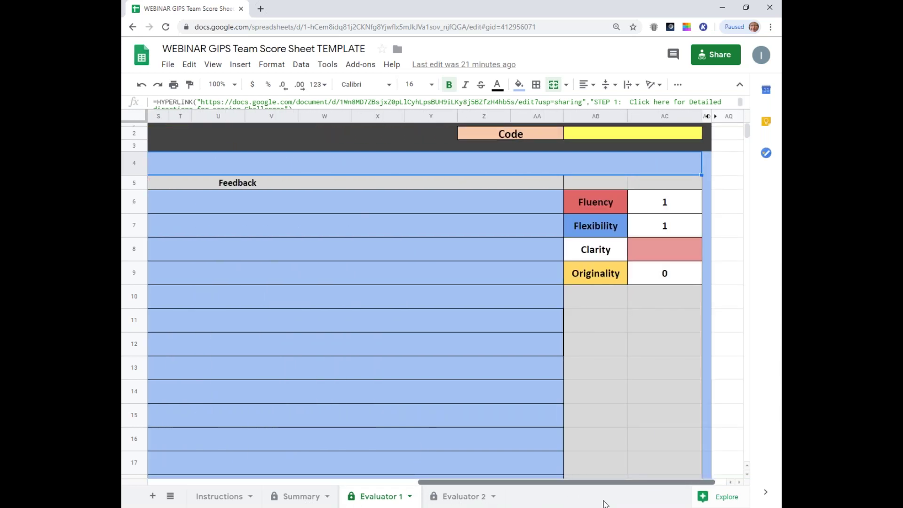
drag(605, 504, 607, 505)
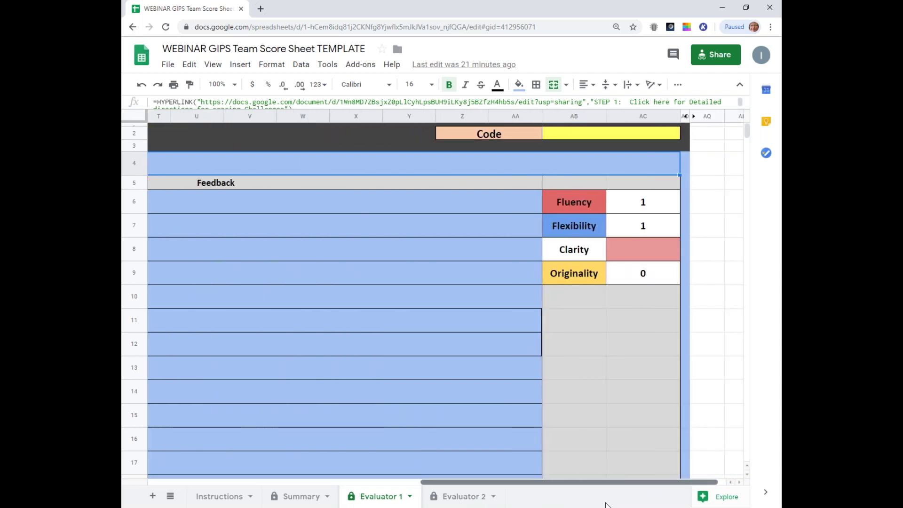
right_click(368, 5)
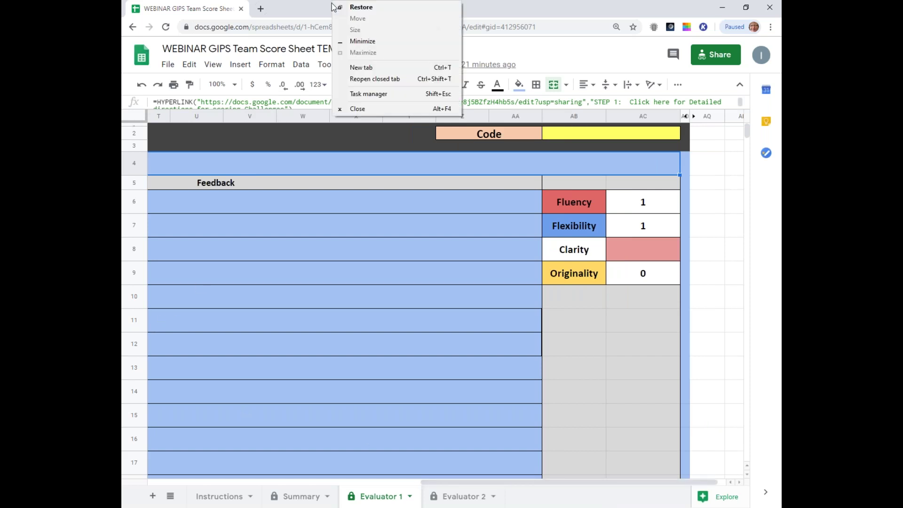
click(516, 146)
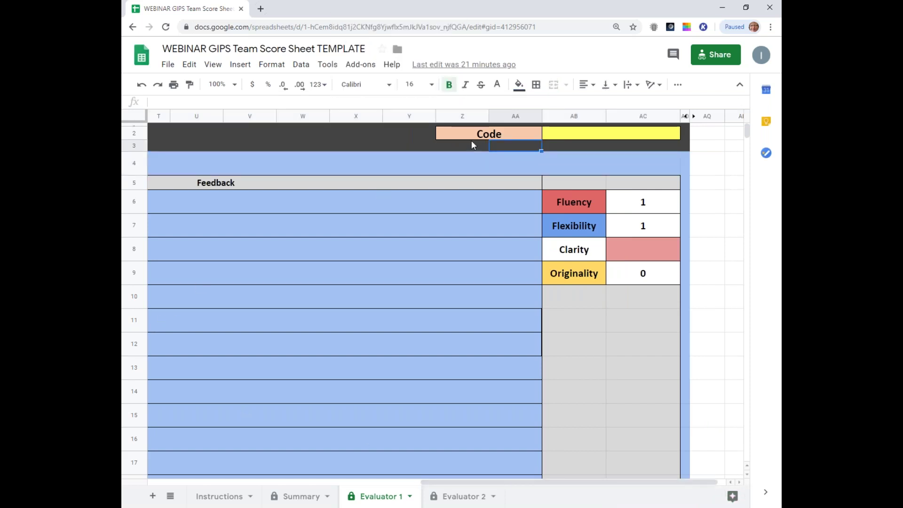
click(592, 134)
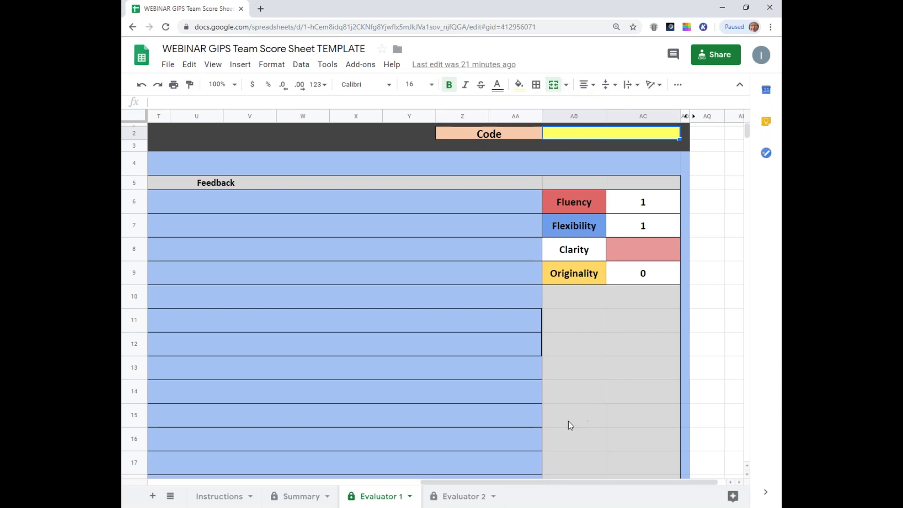
drag(565, 485, 584, 485)
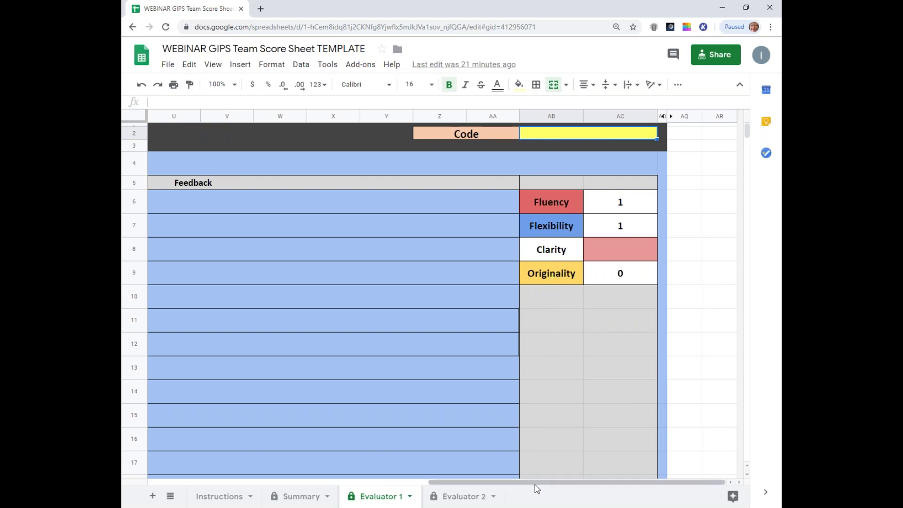
Review the 16 challenge rows and the comments area of the Step 1 section.
drag(535, 482, 165, 473)
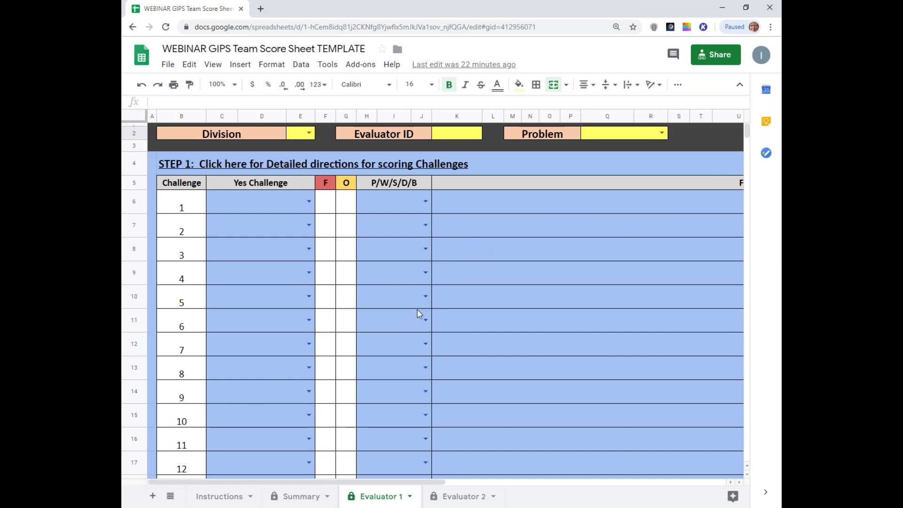
scroll(417, 310, down, 10)
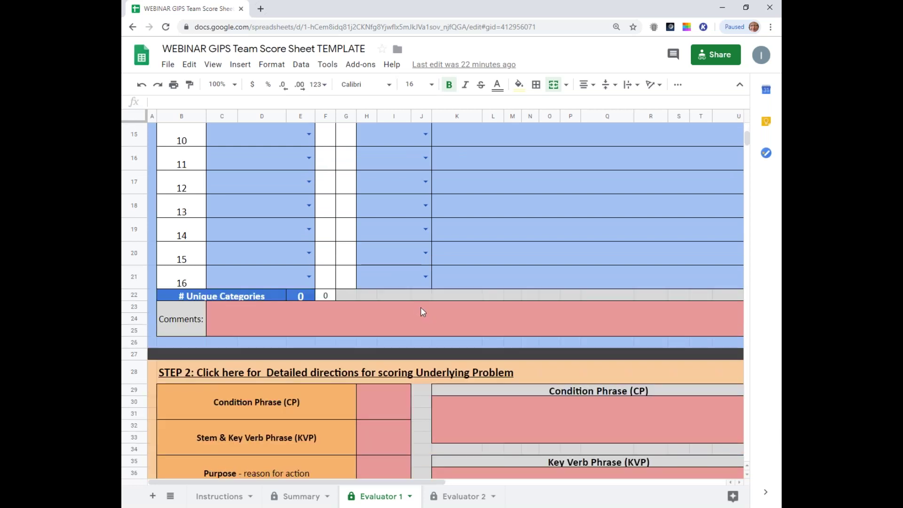
scroll(418, 301, up, 4)
scroll(418, 301, up, 2)
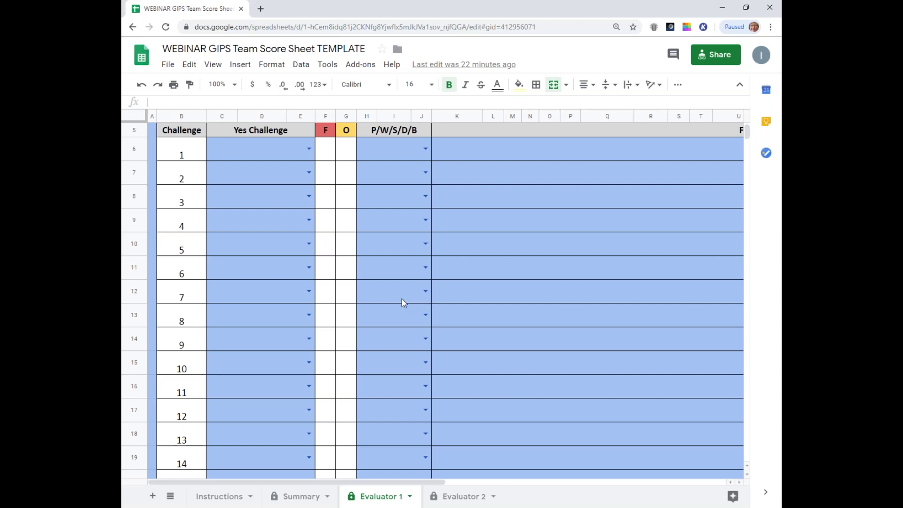
scroll(402, 298, up, 2)
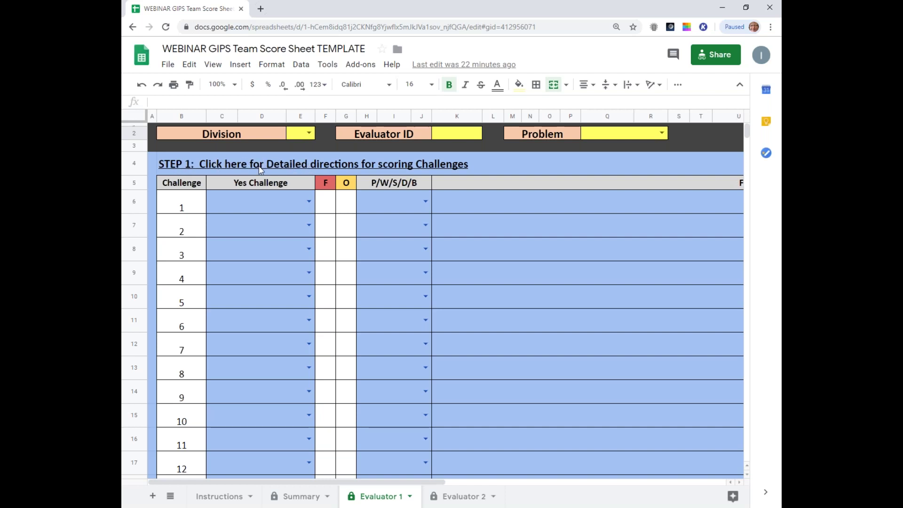
Open the linked Step 1 scoring directions and move that document out of the score sheet's browser window.
mouse_move(250, 169)
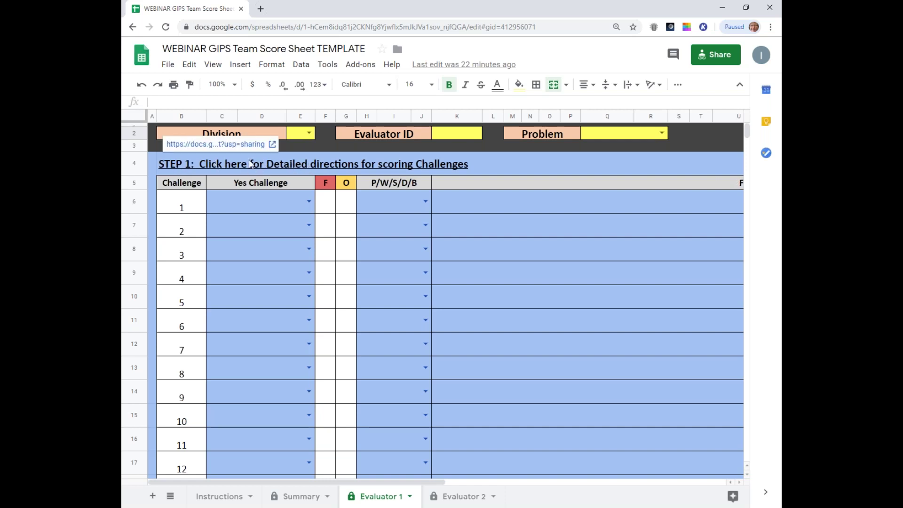
click(247, 145)
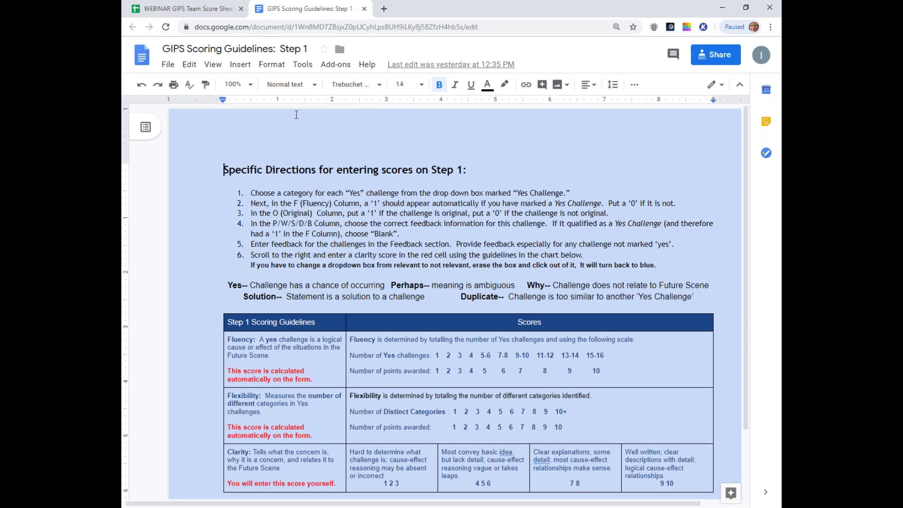
click(203, 12)
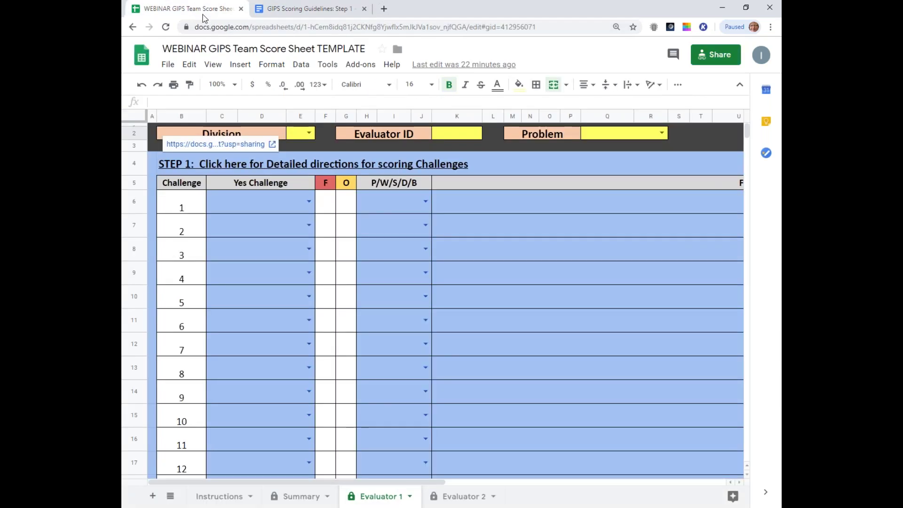
click(332, 17)
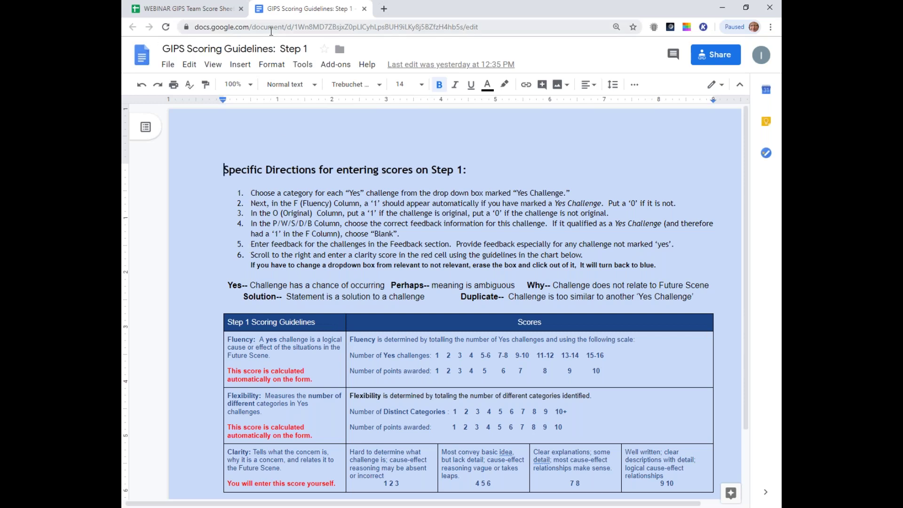
drag(290, 13, 752, 155)
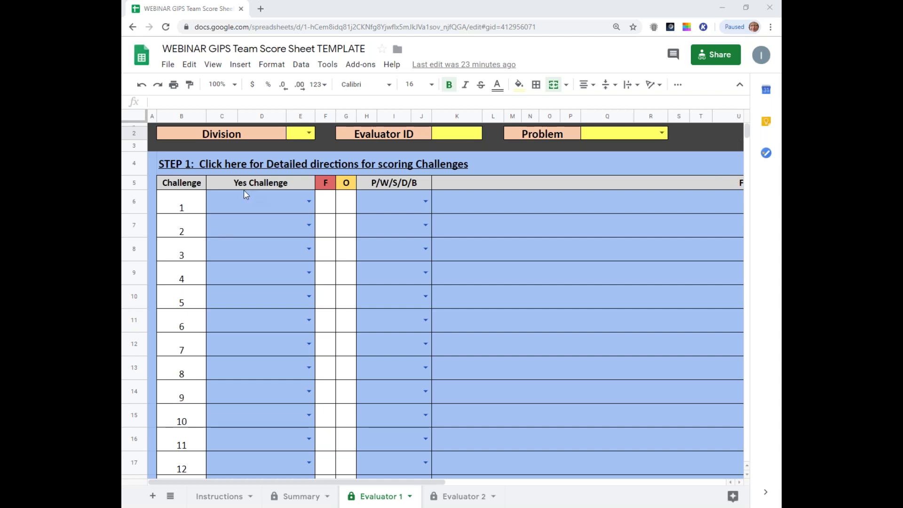
Set the Yes Challenge category of Challenge 1 to Y- Ethics & Religion and clear the cell again.
click(308, 202)
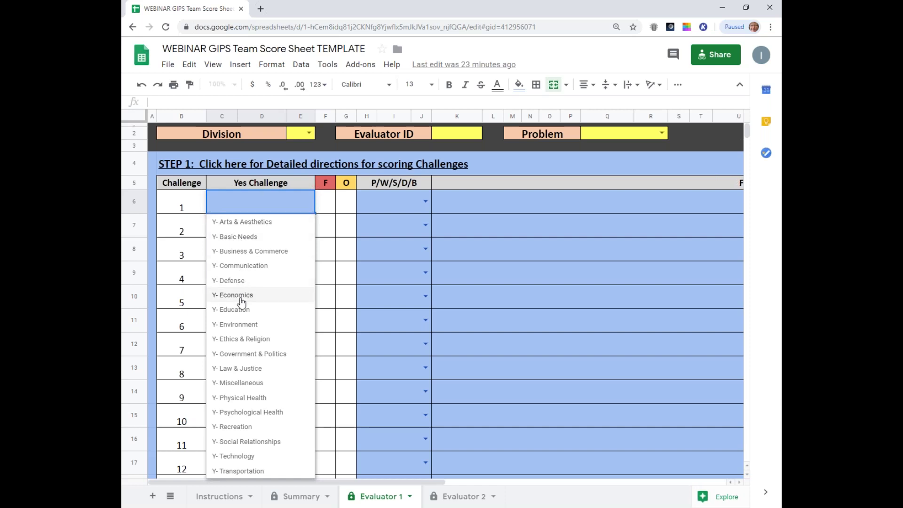
click(268, 337)
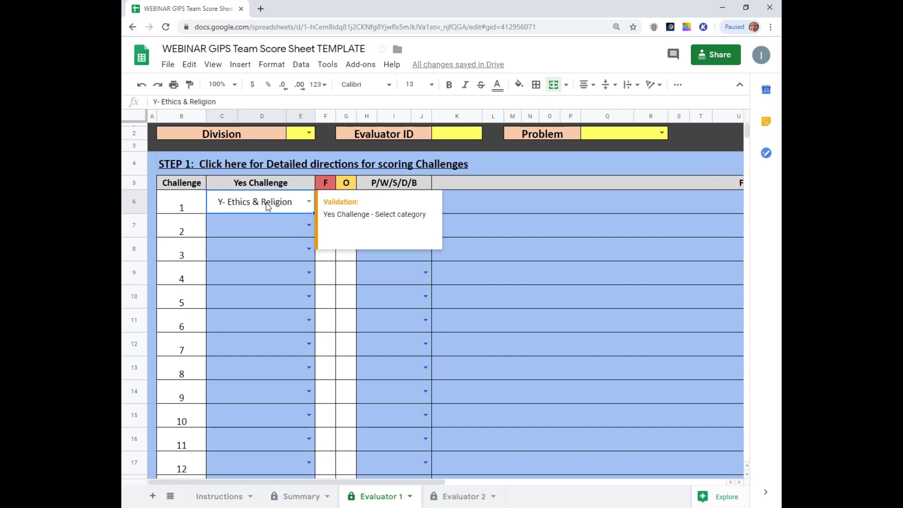
double_click(293, 207)
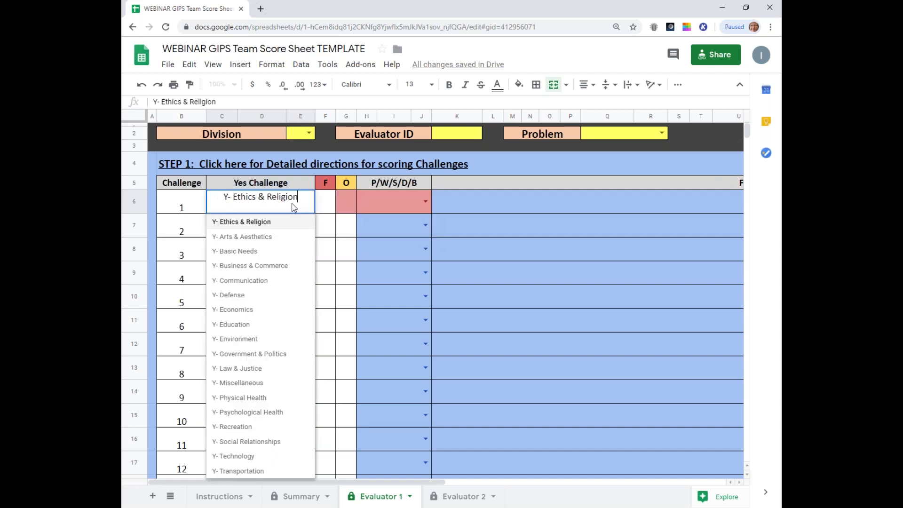
drag(300, 197, 213, 197)
key(BackSpace)
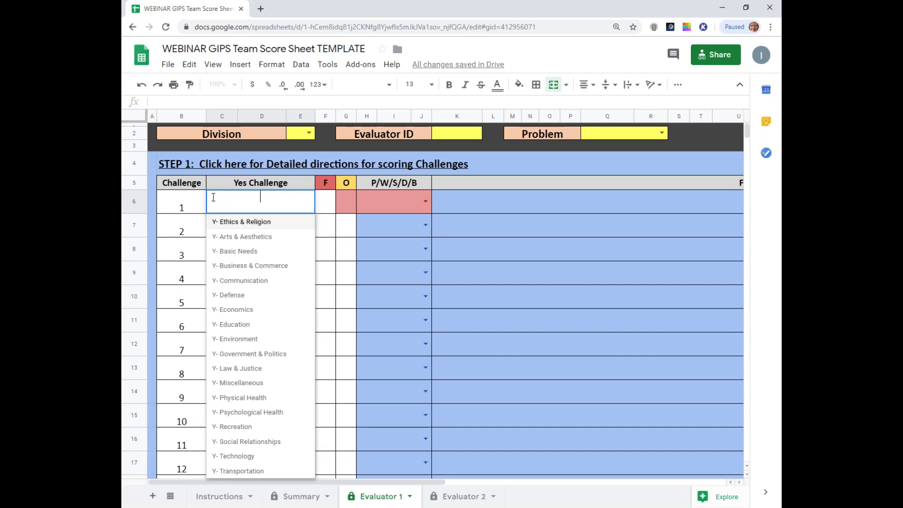
click(327, 202)
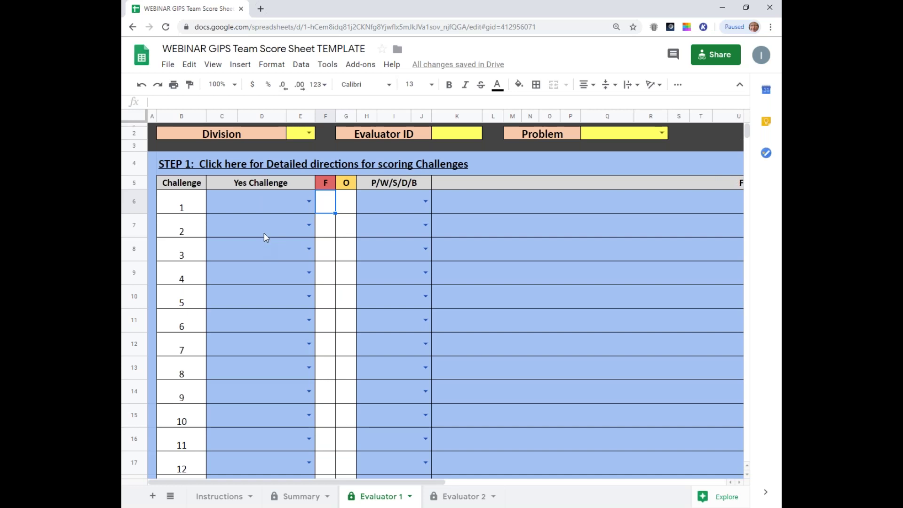
Choose Y- Ethics & Religion as the Yes Challenge category for Challenge 1 and check its F column cell.
click(308, 202)
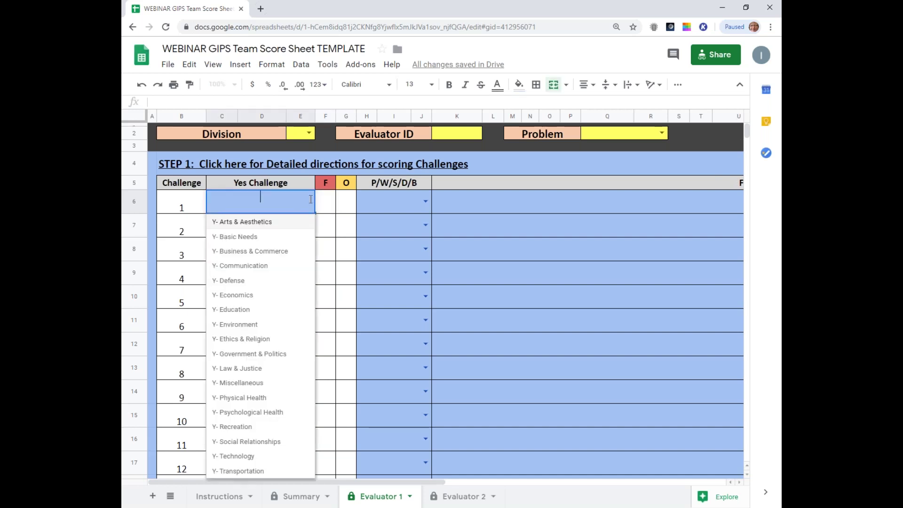
click(245, 339)
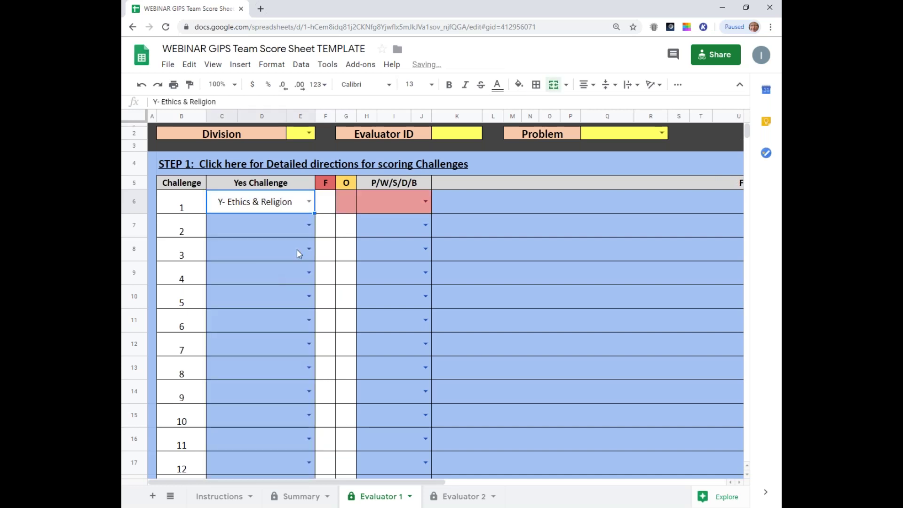
click(325, 202)
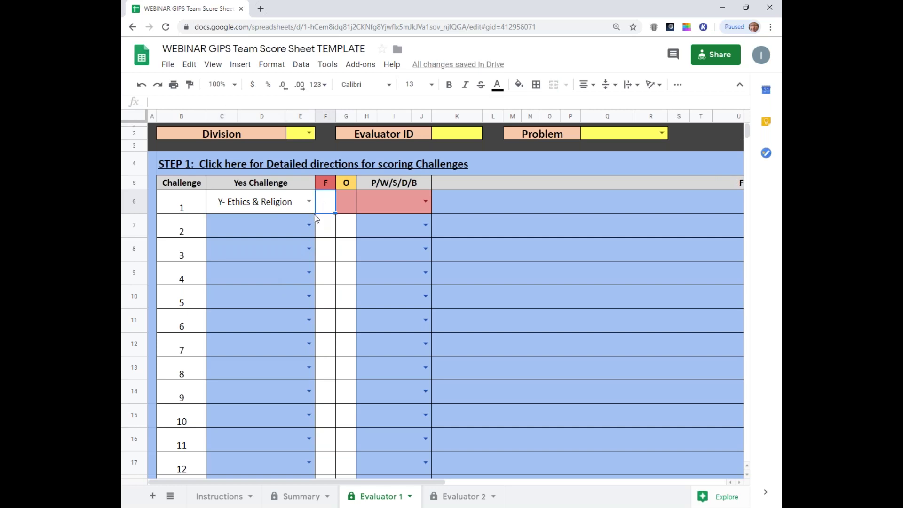
click(282, 202)
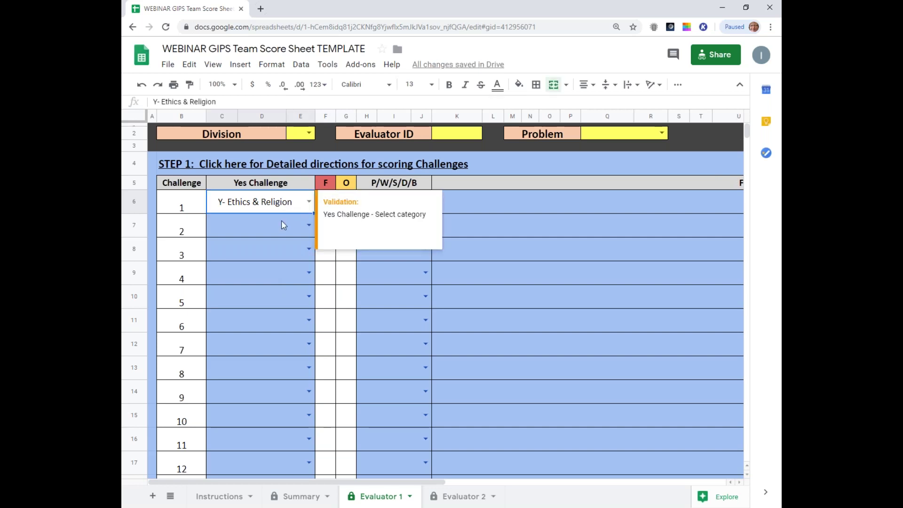
Choose Y- Defense as the Yes Challenge category for Challenge 2.
click(273, 227)
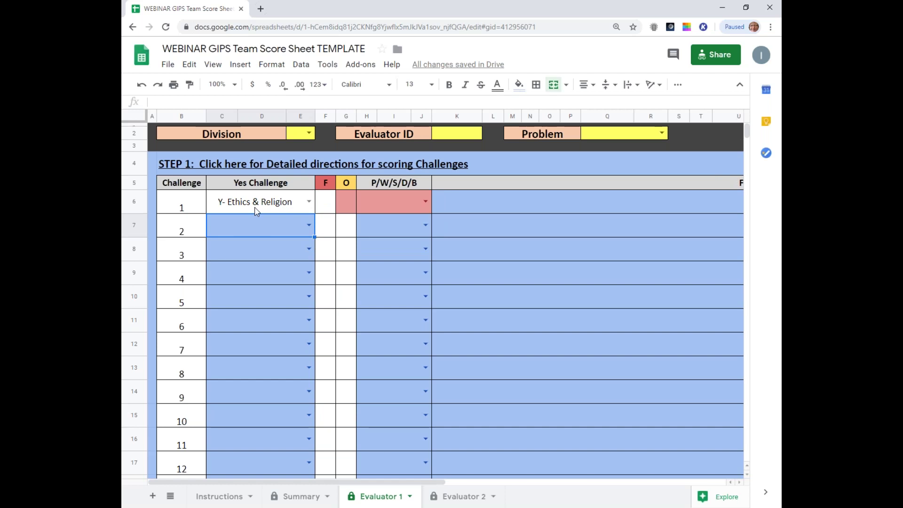
click(253, 230)
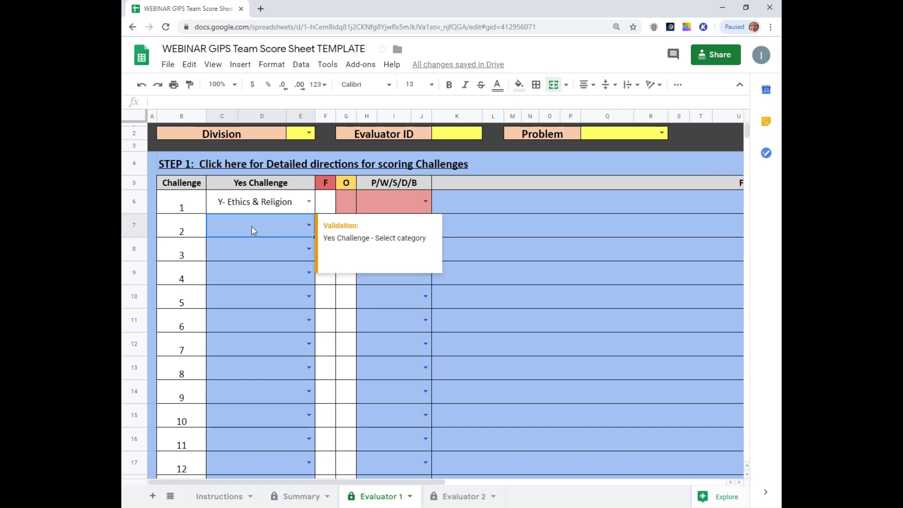
click(309, 224)
click(263, 308)
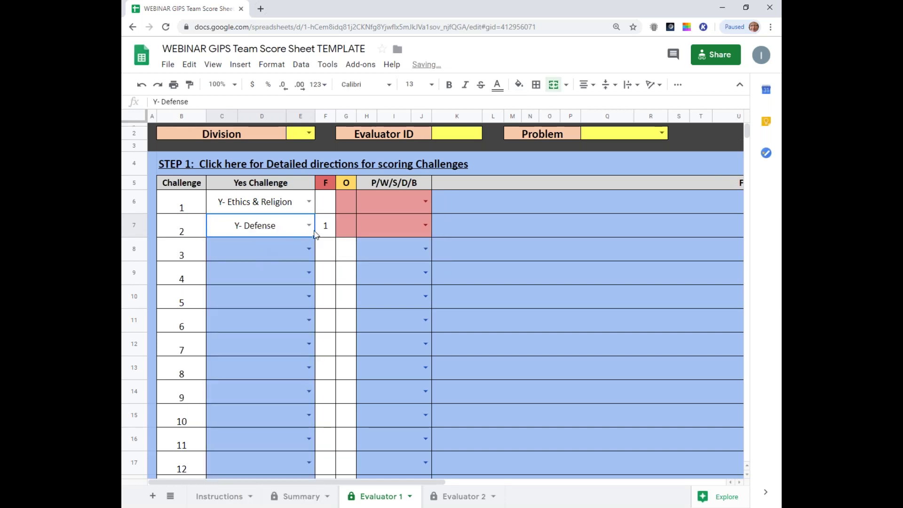
Enter 1 in both the F and O cells of Challenge 1.
click(329, 209)
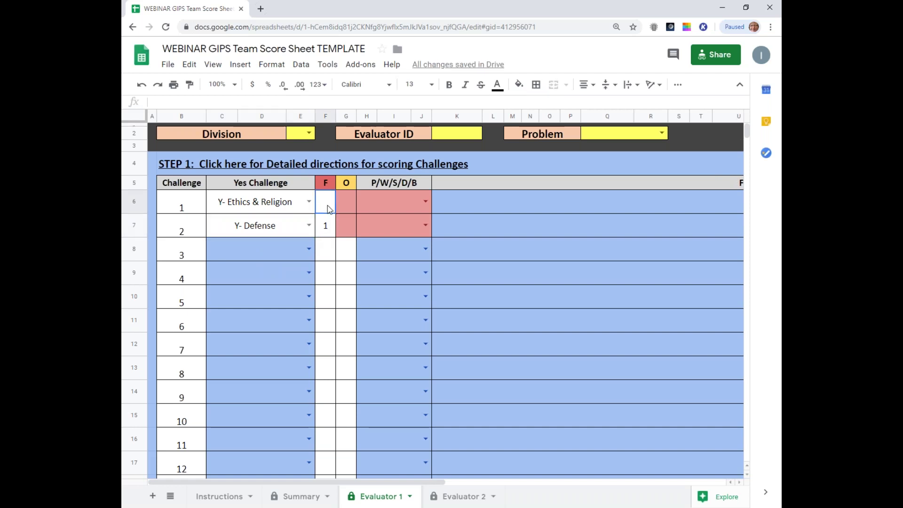
text(1)
click(334, 241)
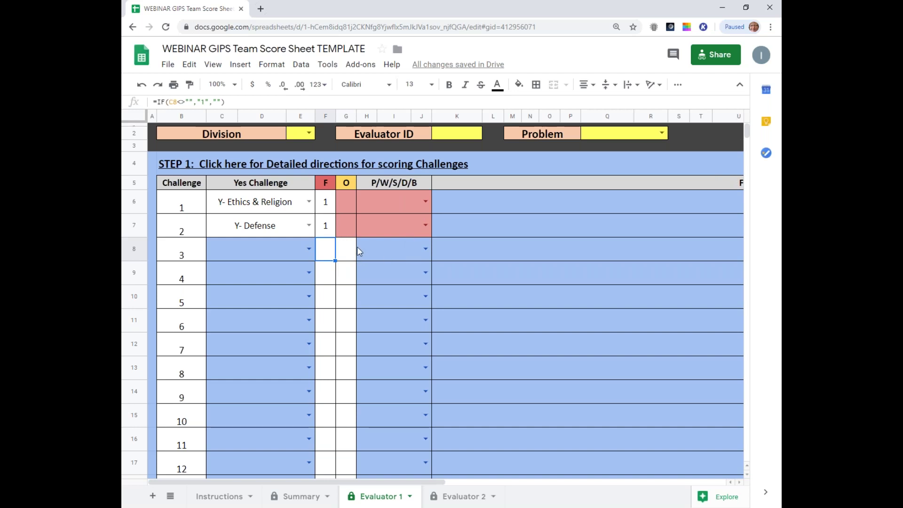
click(349, 203)
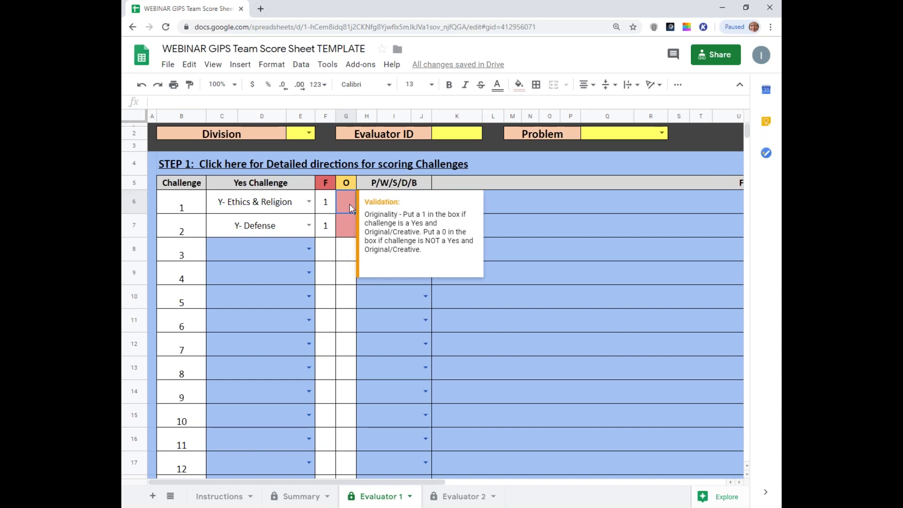
text(1)
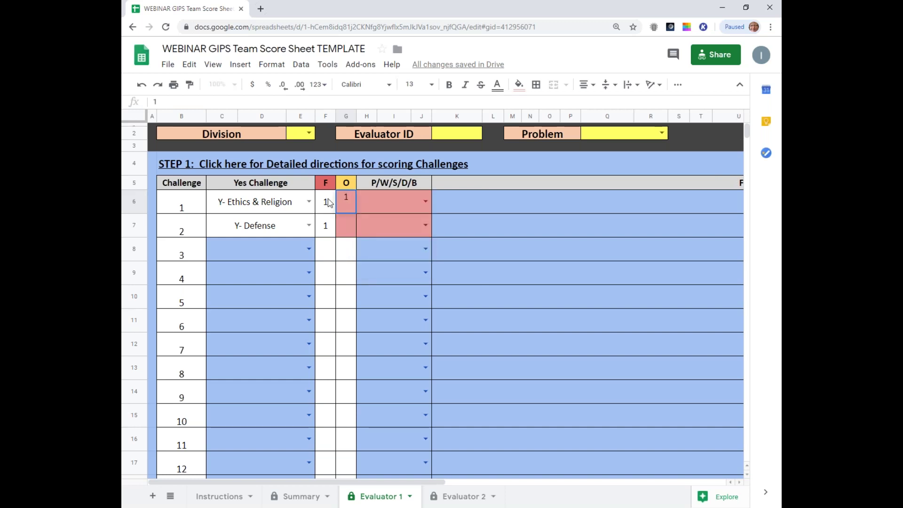
Set Challenge 1's P/W/S/D/B value to Blank and select its Feedback cell.
click(388, 201)
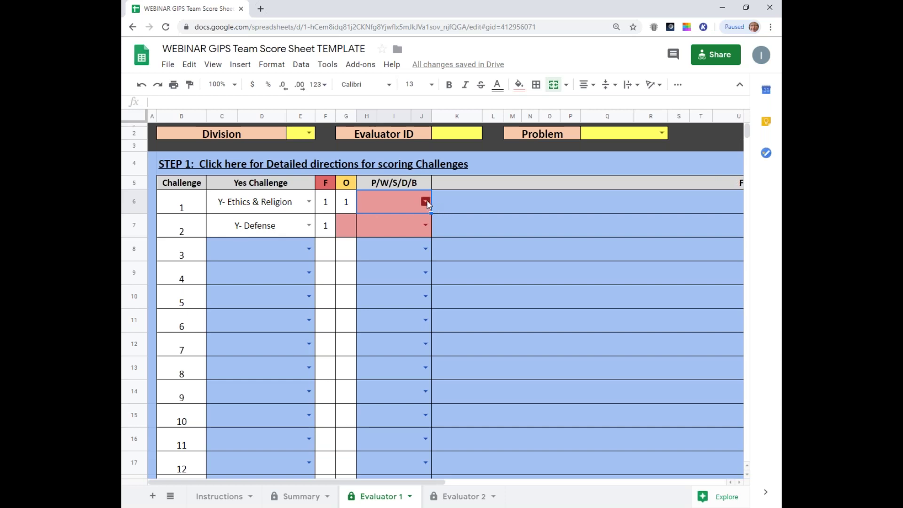
click(426, 201)
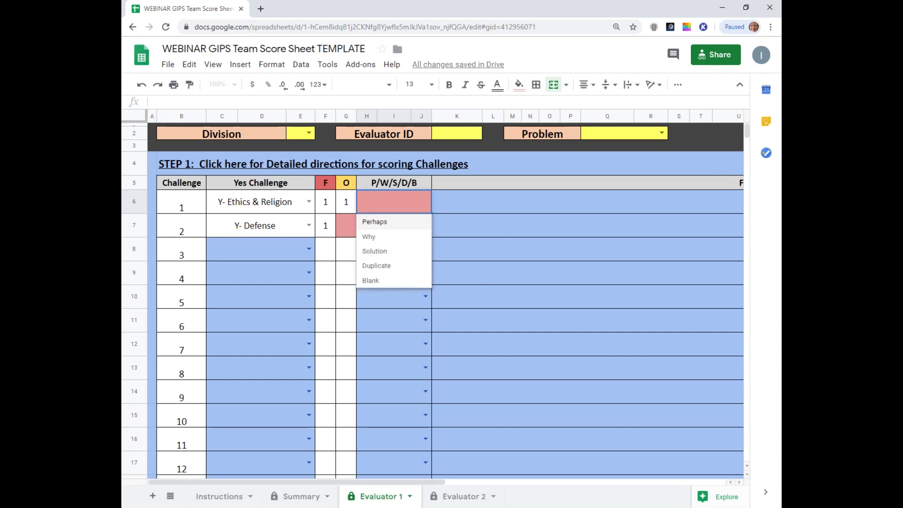
click(389, 280)
click(466, 185)
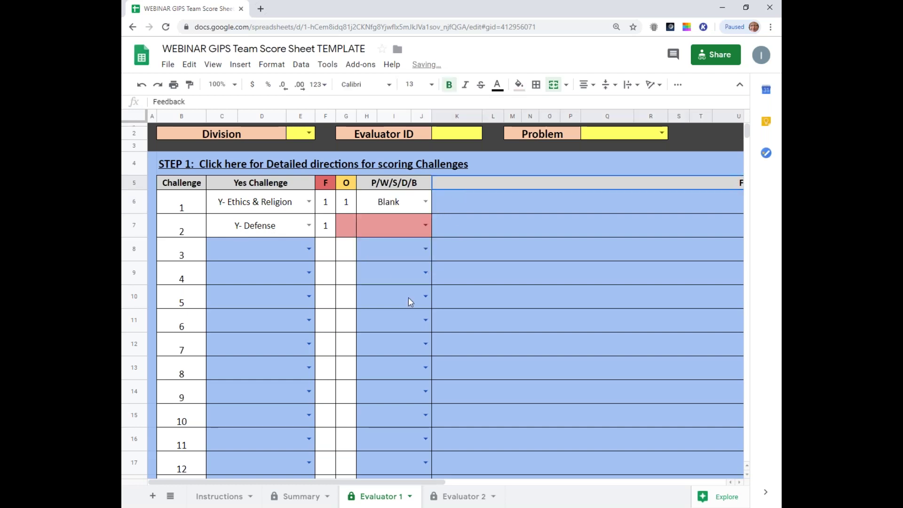
click(468, 202)
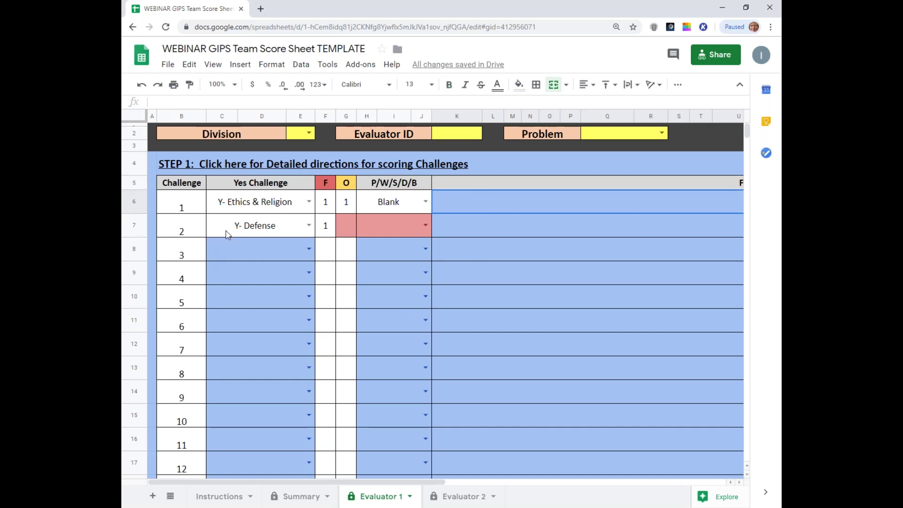
Enter 0 in Challenge 2's O cell and set its P/W/S/D/B value to Blank.
click(345, 225)
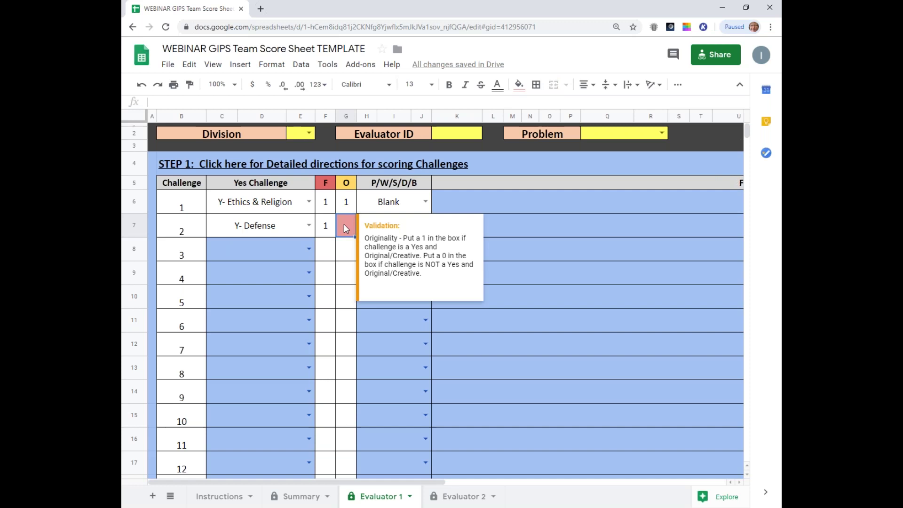
text(0)
key(Tab)
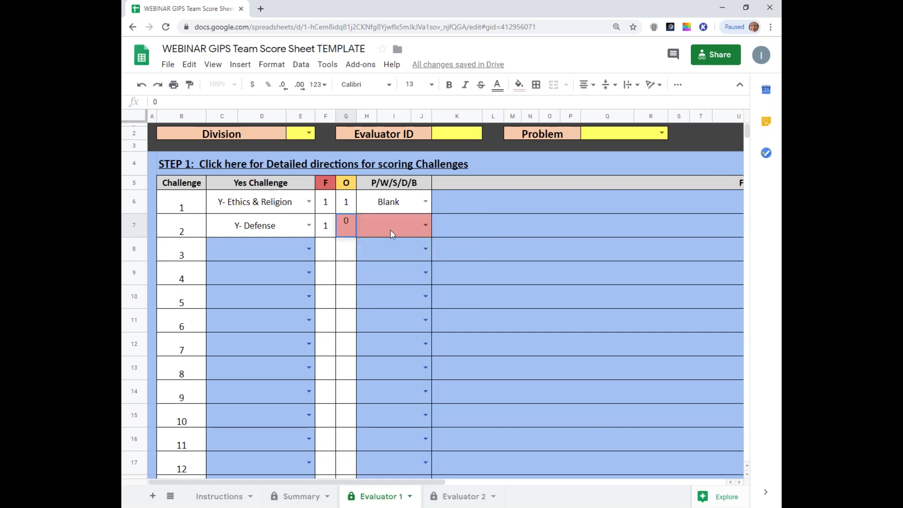
click(424, 225)
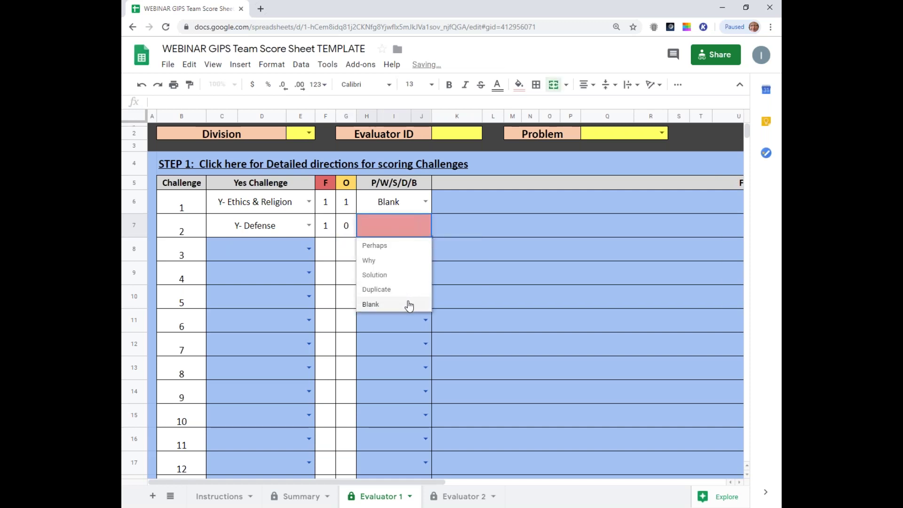
click(409, 306)
click(465, 221)
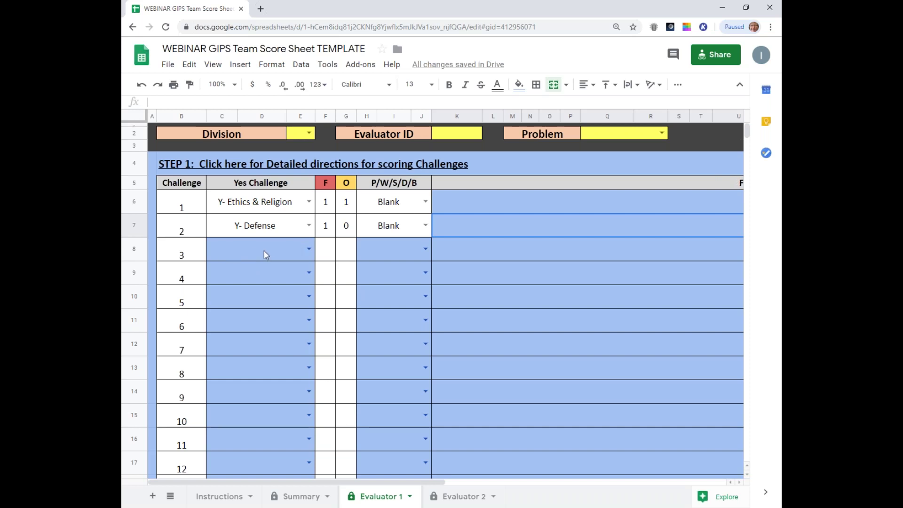
Enter 0 in Challenge 3's F and O cells and set its P/W/S/D/B value to Perhaps.
click(332, 252)
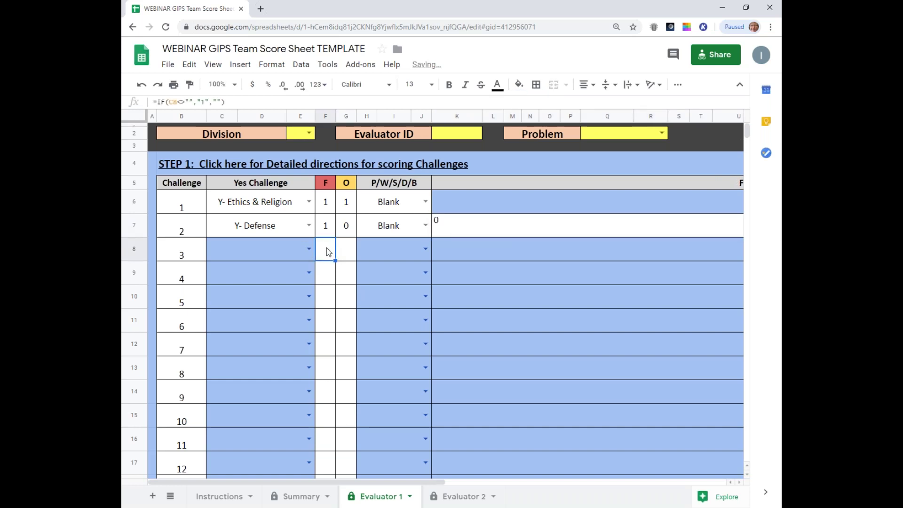
text(0)
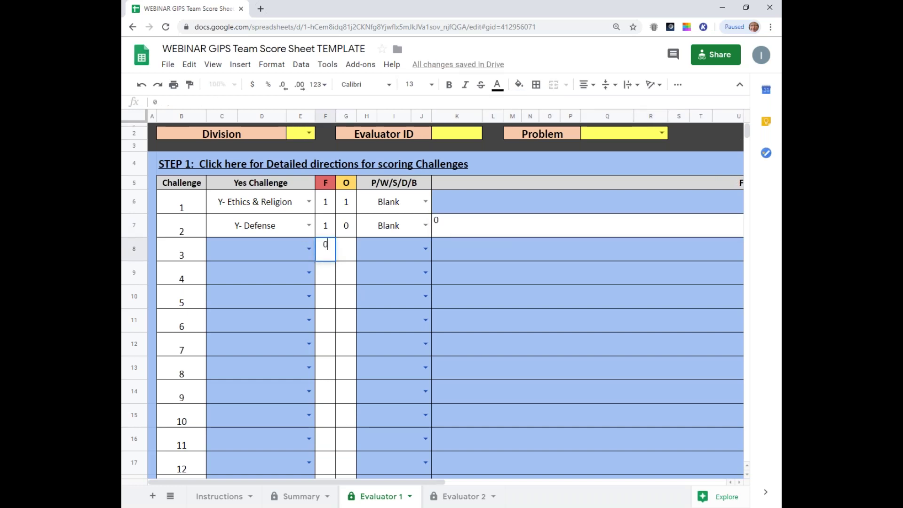
click(344, 247)
text(0)
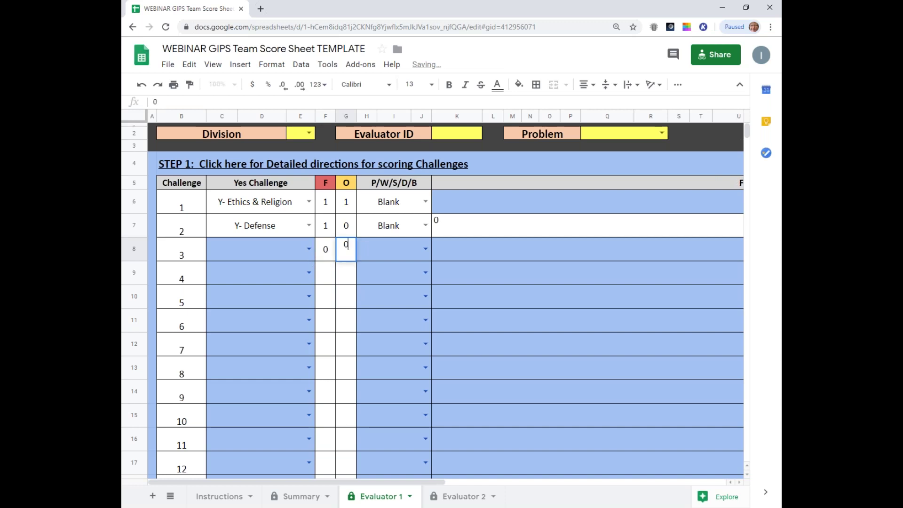
click(382, 243)
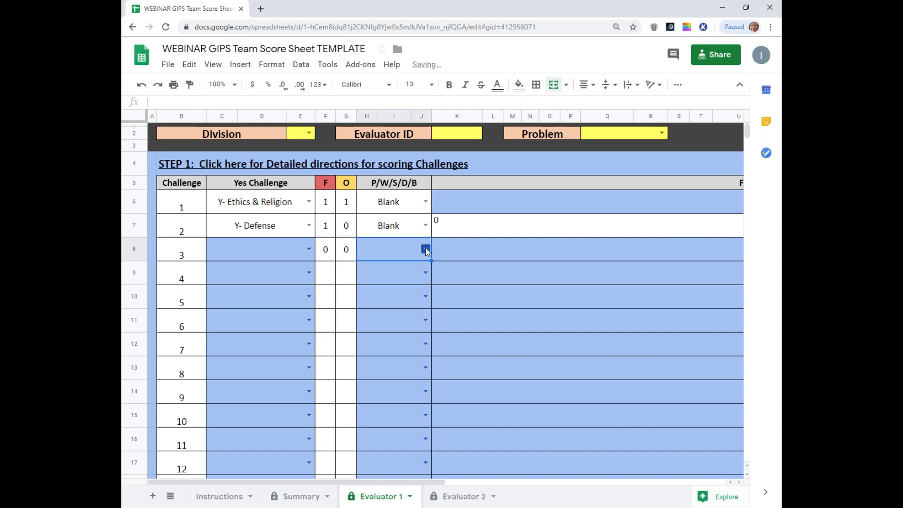
click(425, 248)
click(378, 269)
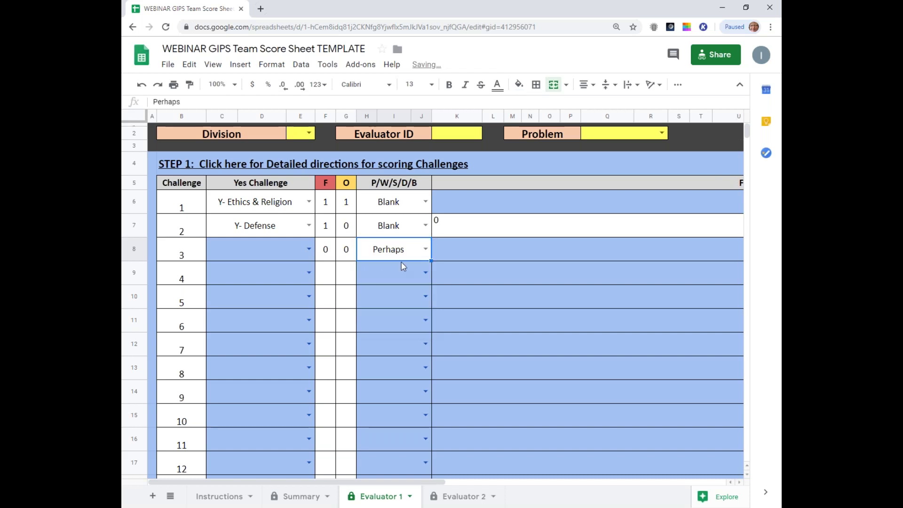
click(457, 257)
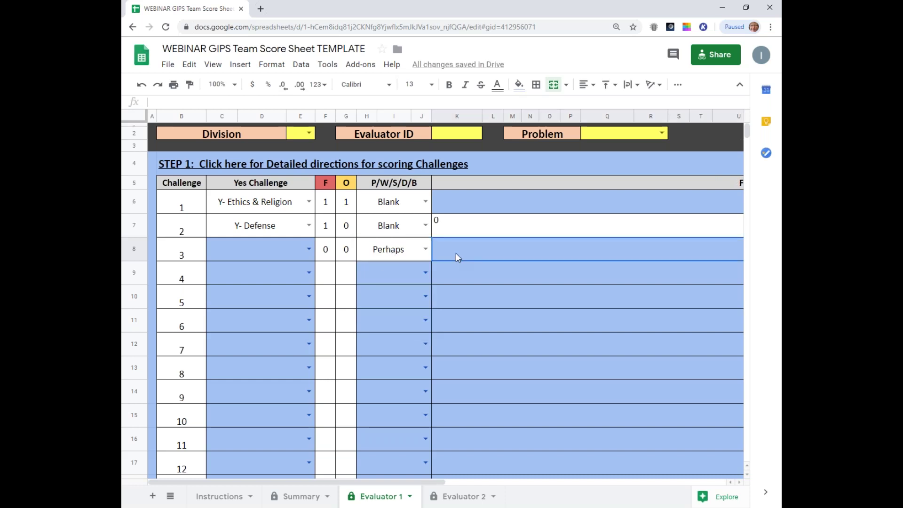
Clear the stray 0 from Challenge 2's Feedback cell and select the Feedback cell of Challenge 3.
click(445, 222)
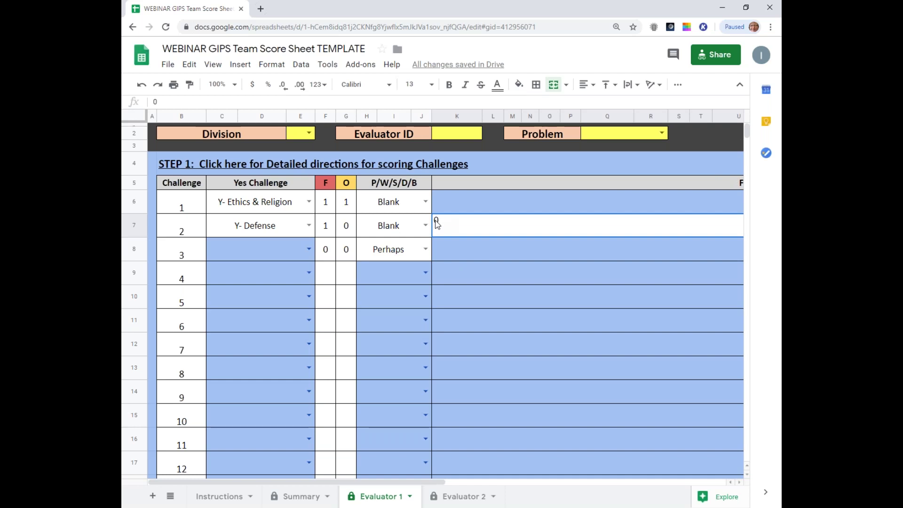
key(Delete)
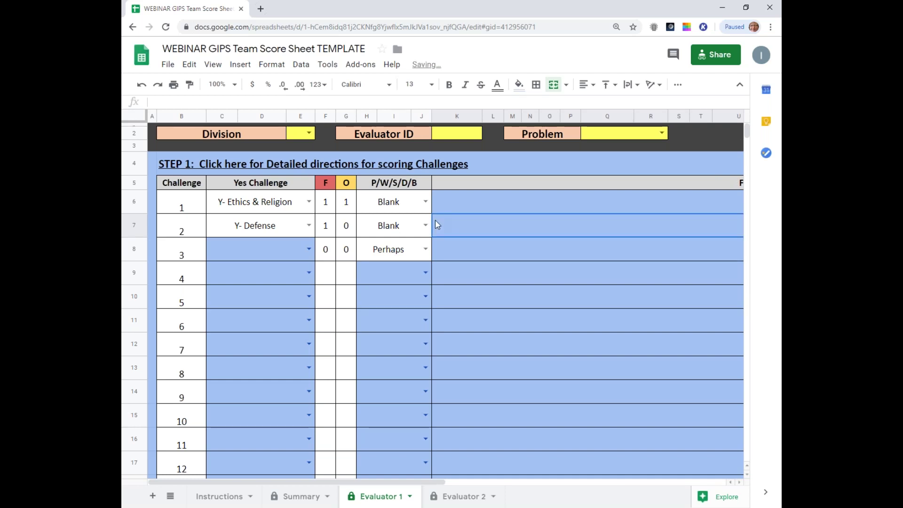
click(441, 249)
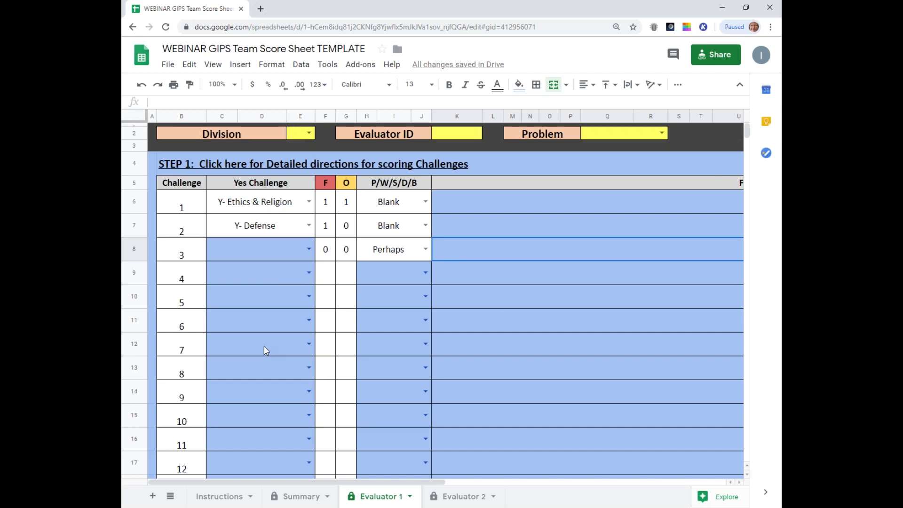
Check the # Unique Categories row and choose Y- Ethics & Religion as the Yes Challenge category for Challenge 3.
scroll(264, 348, down, 6)
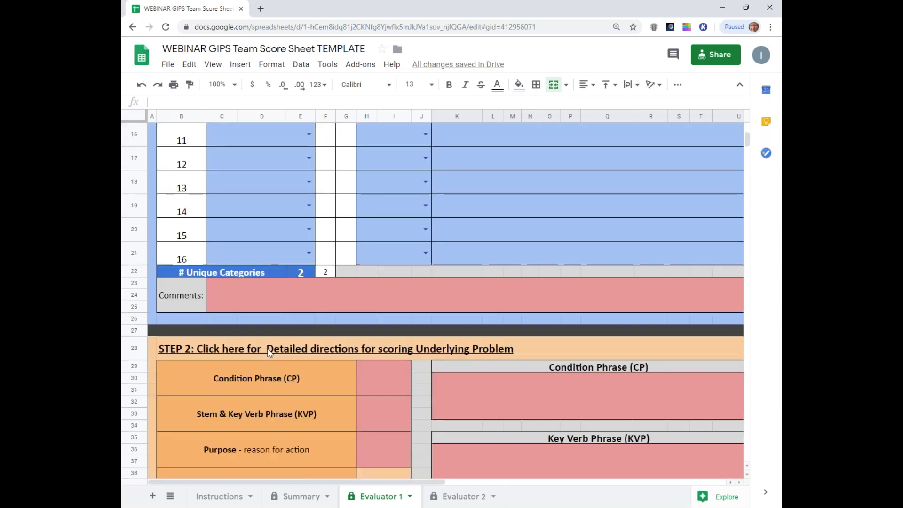
scroll(268, 348, up, 2)
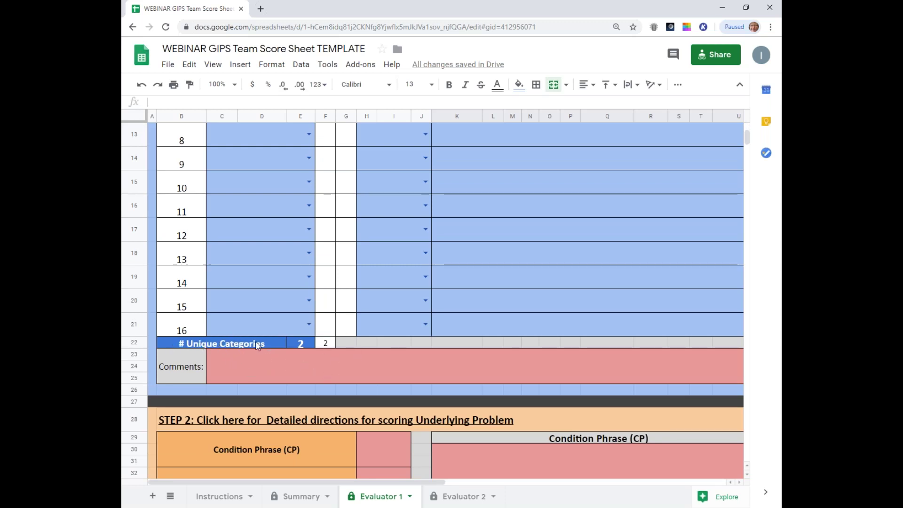
scroll(260, 244, up, 5)
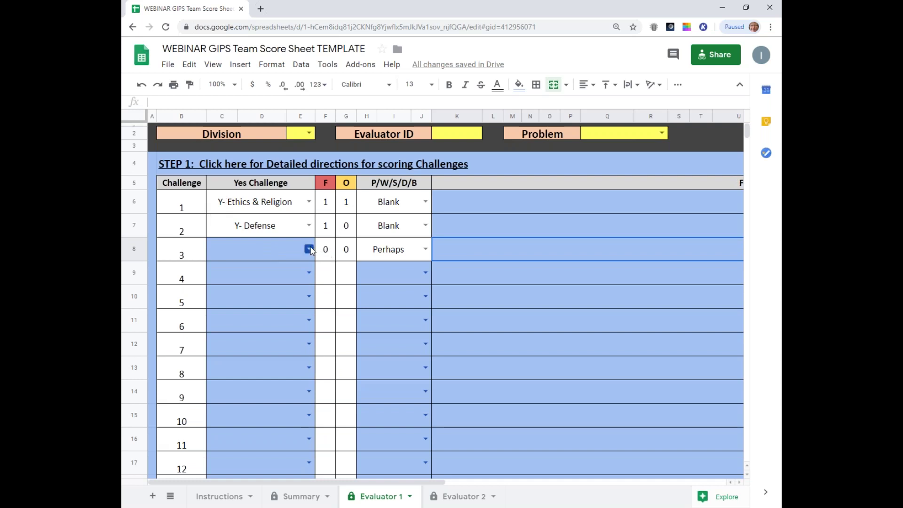
click(309, 249)
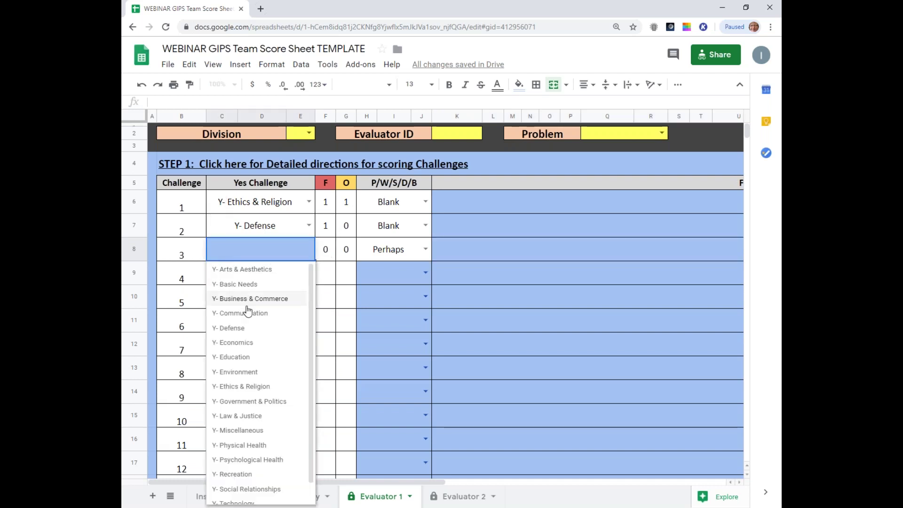
click(254, 386)
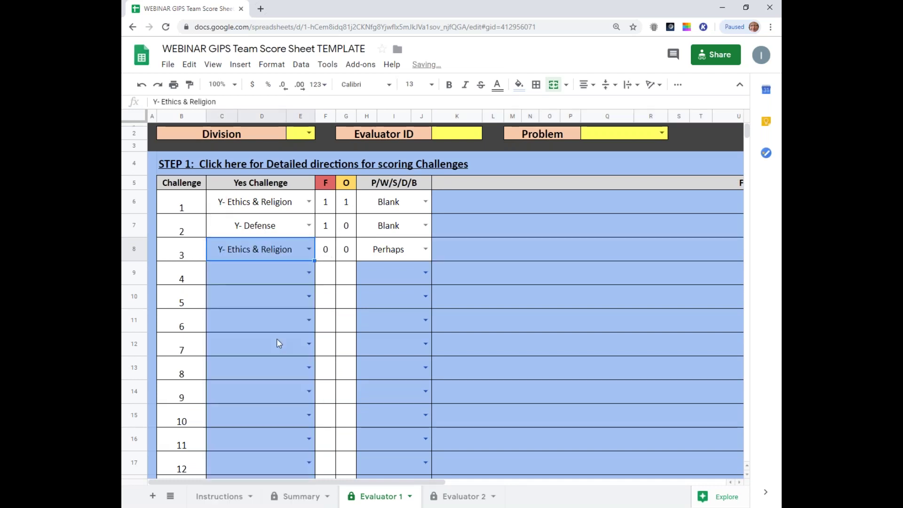
Choose Y- Physical Health as the category for Challenge 4 and Y- Psychological Health for Challenge 5.
click(309, 272)
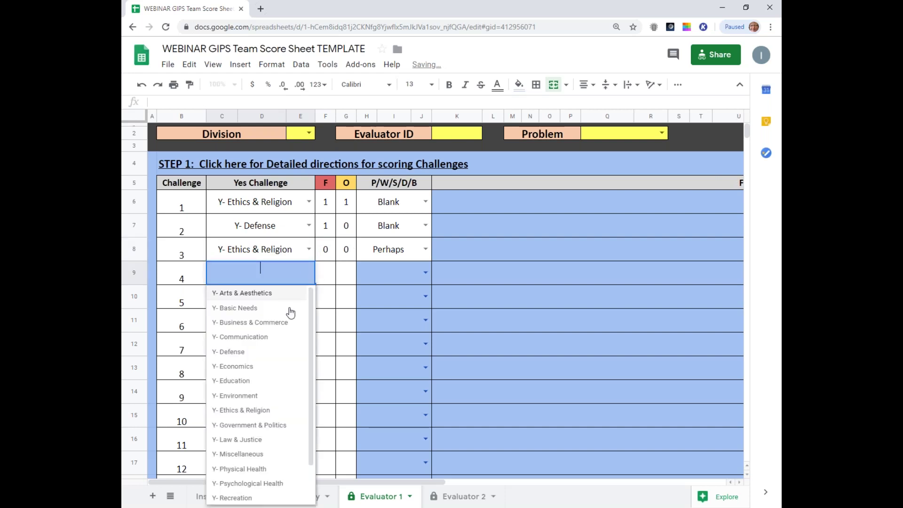
click(265, 468)
scroll(285, 385, down, 2)
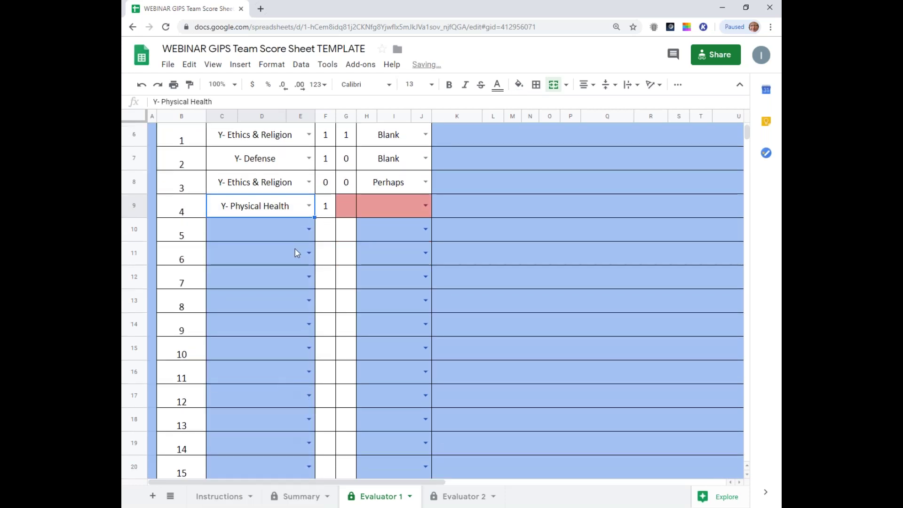
click(309, 229)
click(267, 440)
scroll(297, 410, down, 4)
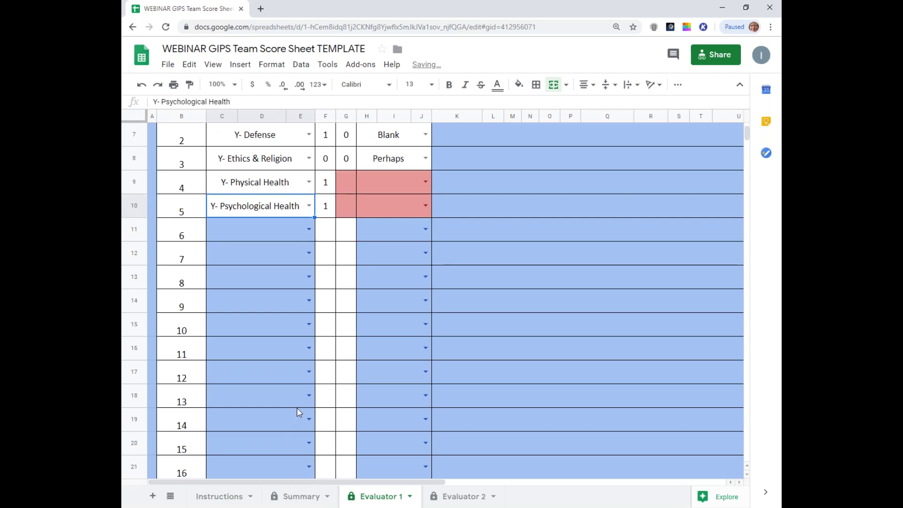
scroll(298, 409, down, 3)
scroll(297, 407, up, 2)
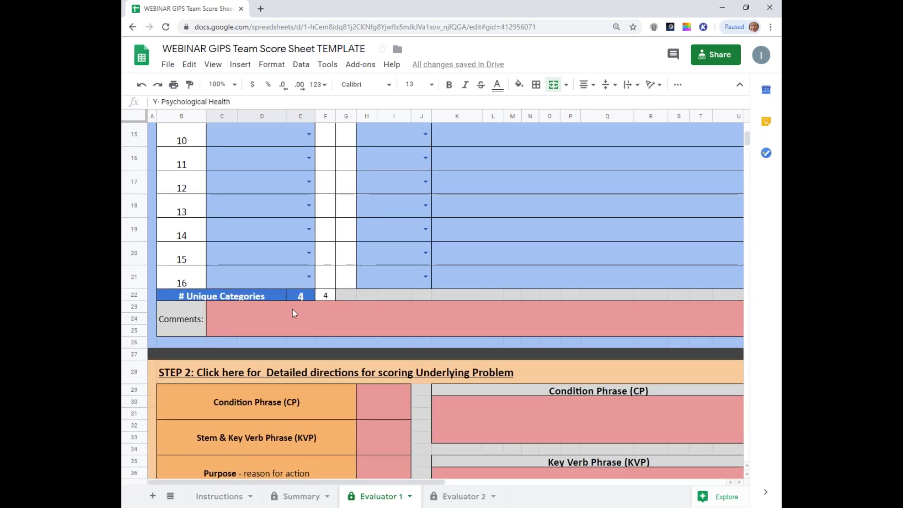
Choose Y- Defense as the category for Challenge 6 and inspect the F column total beside # Unique Categories.
scroll(309, 292, up, 6)
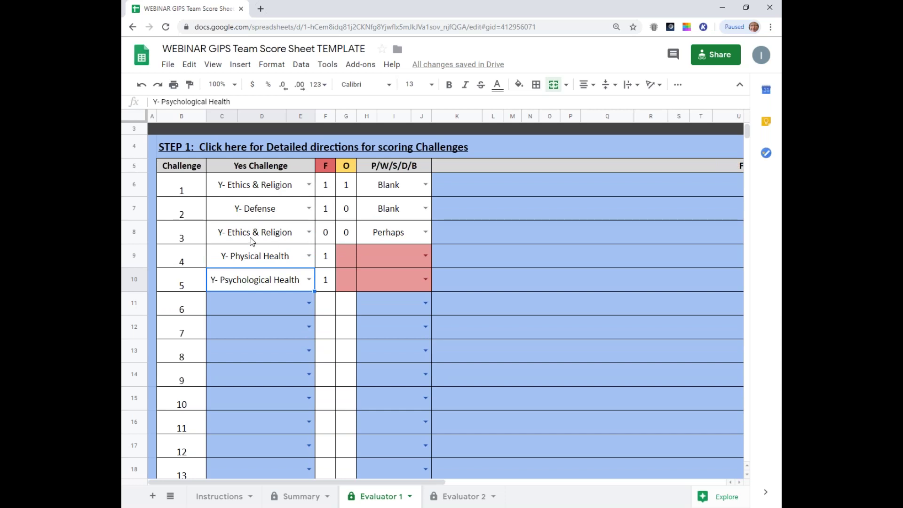
click(309, 303)
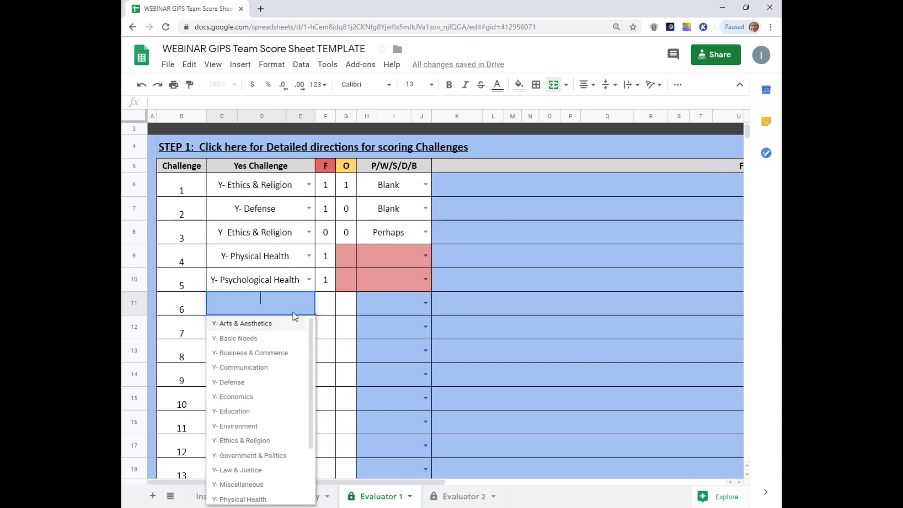
click(266, 382)
scroll(308, 350, down, 2)
scroll(306, 351, down, 3)
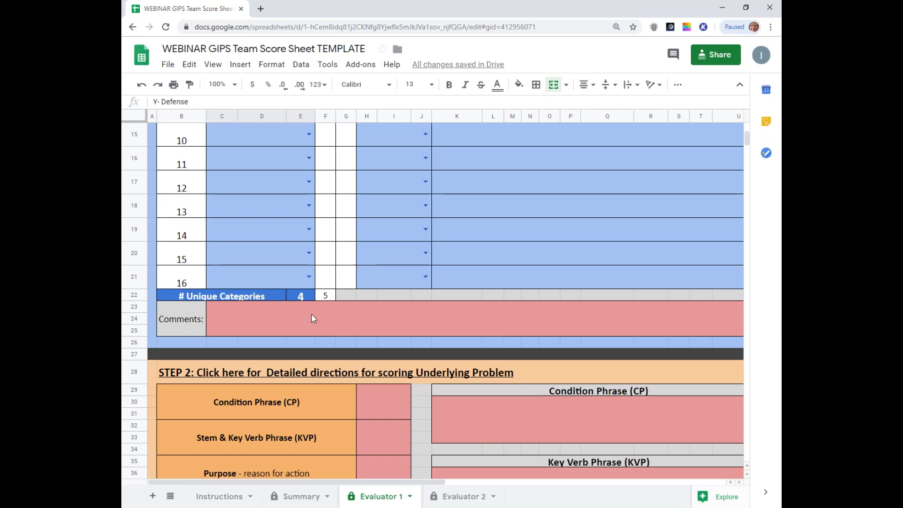
click(328, 299)
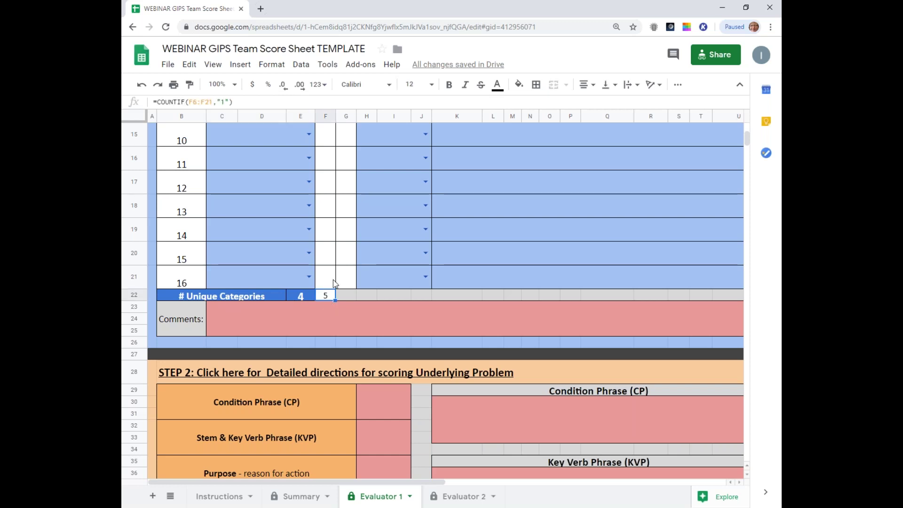
scroll(344, 288, up, 7)
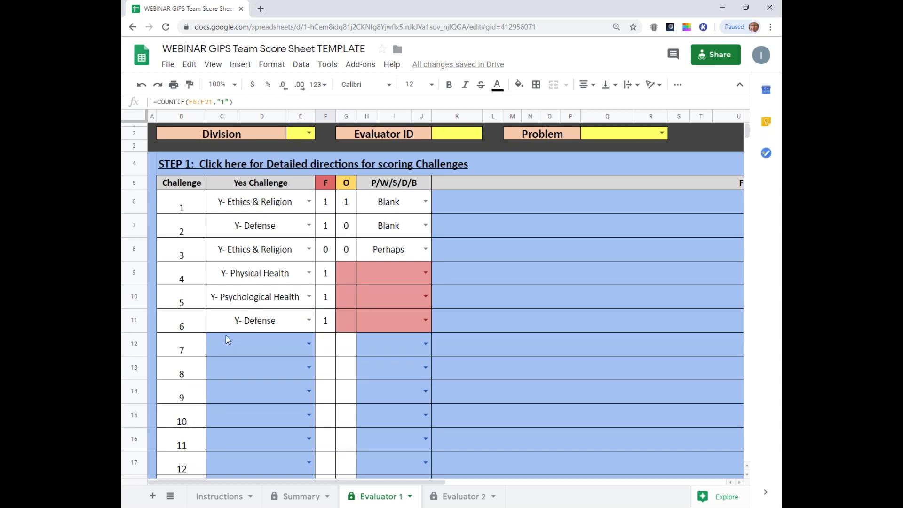
Clear the Yes Challenge category of Challenge 3.
click(309, 249)
drag(302, 244, 170, 239)
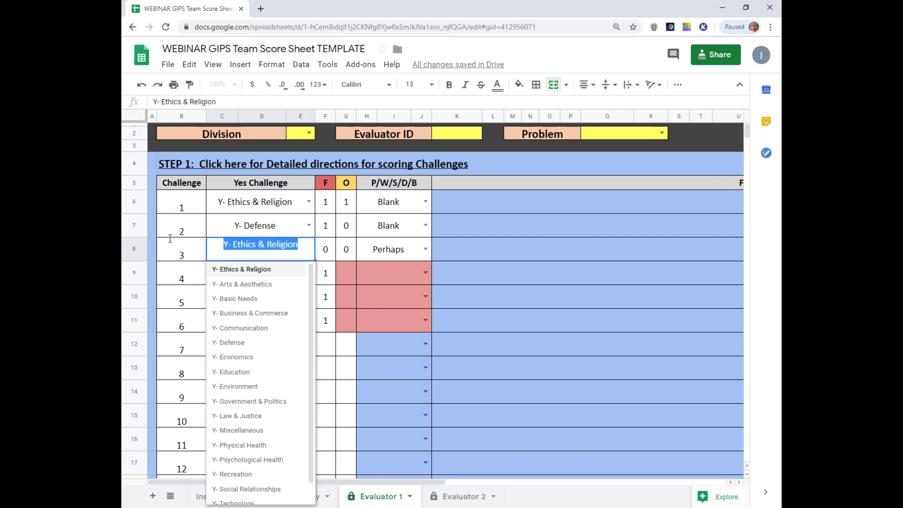
key(BackSpace)
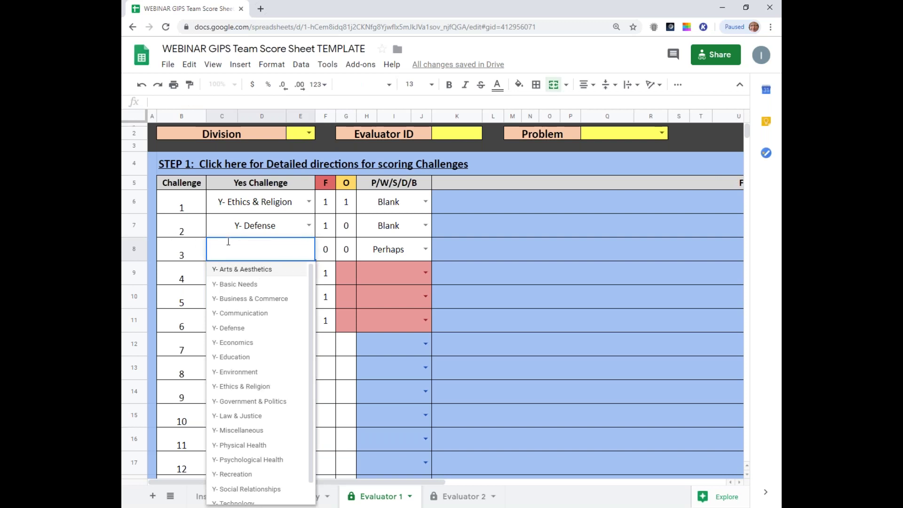
click(325, 249)
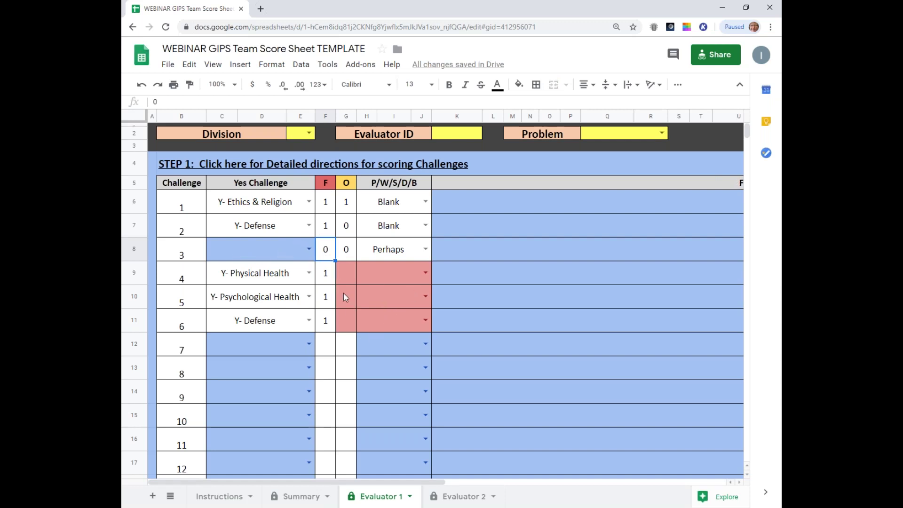
Enter 0 in the O column for Challenges 4, 5 and 6.
click(344, 275)
text(0)
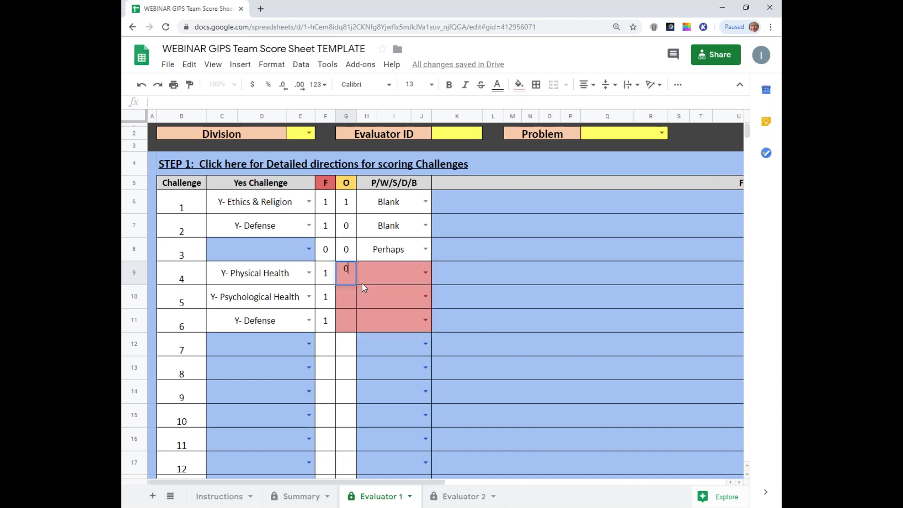
key(Return)
text(0)
key(Return)
text(0)
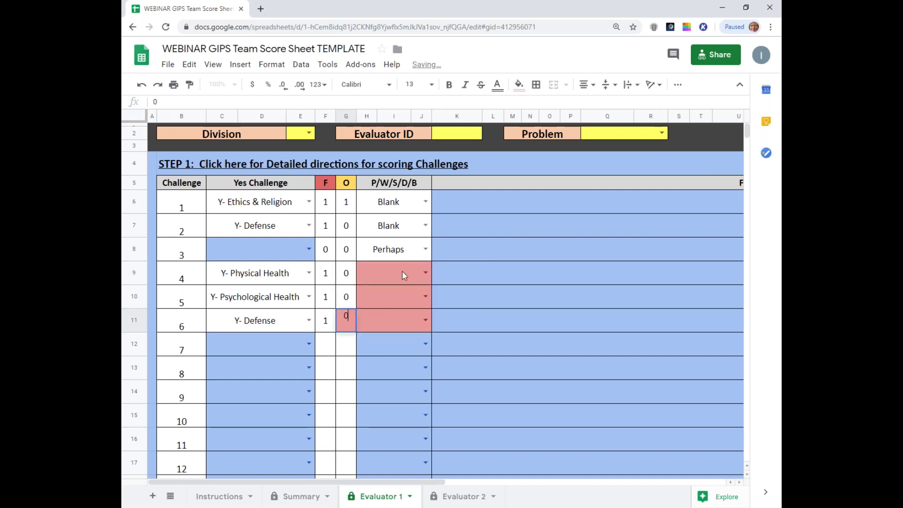
Set the P/W/S/D/B value to Blank for Challenges 4, 5 and 6.
click(425, 272)
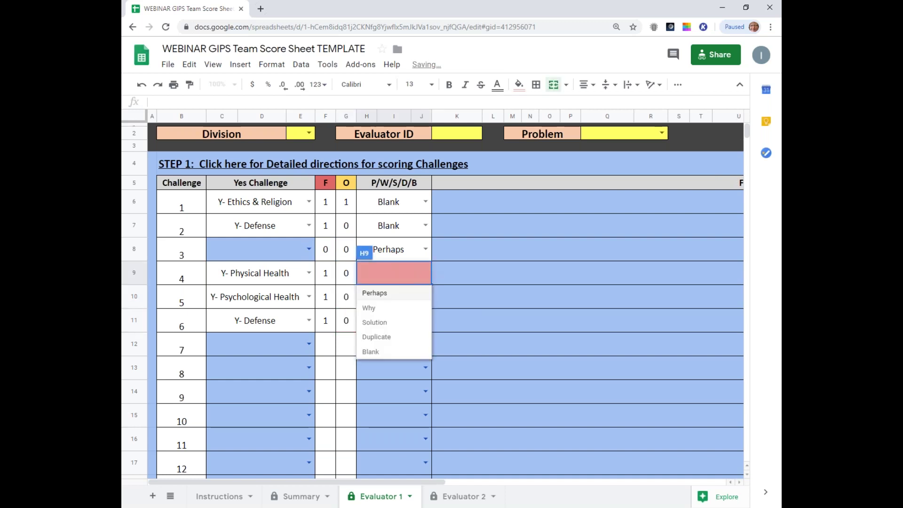
click(383, 352)
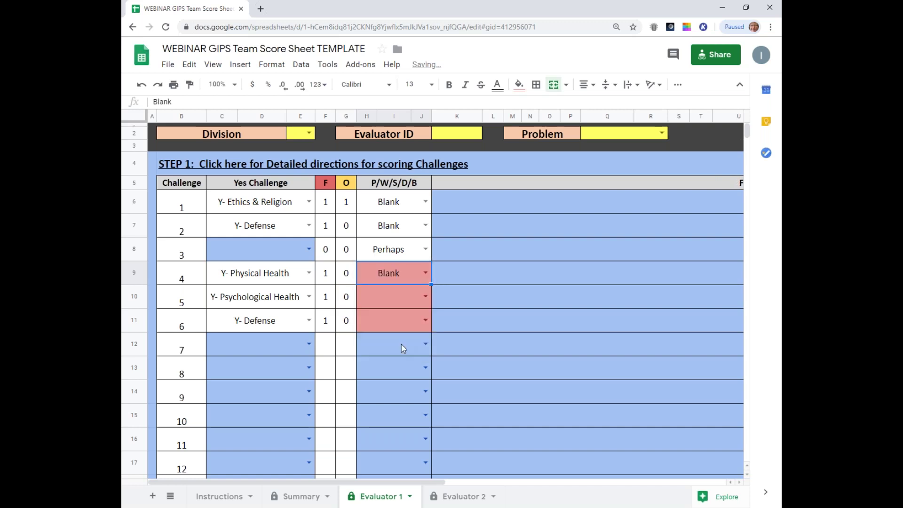
click(425, 296)
click(393, 375)
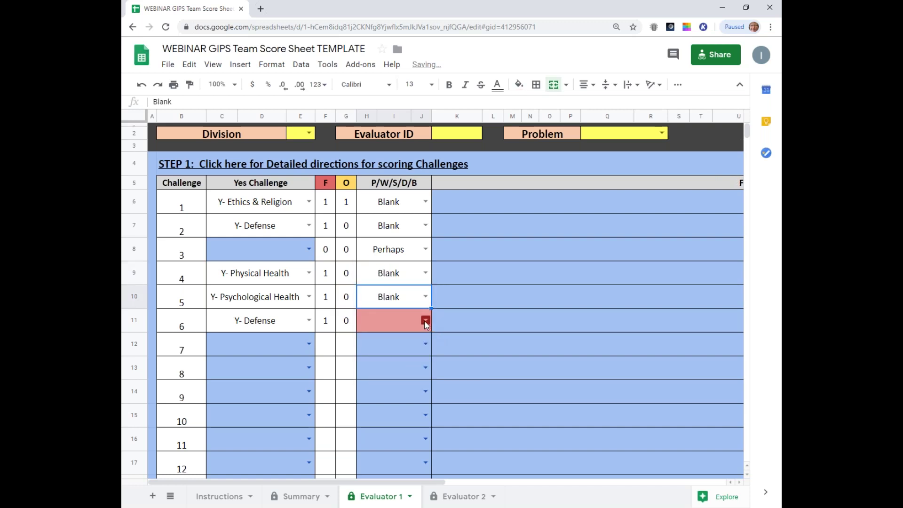
click(424, 320)
click(393, 397)
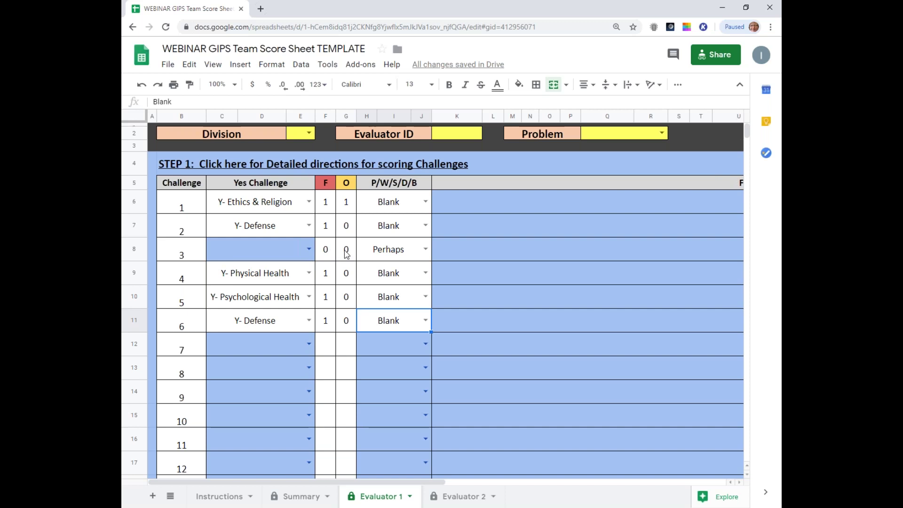
Review the P/W/S/D/B options for Challenge 3 and check the # Unique Categories row.
click(426, 249)
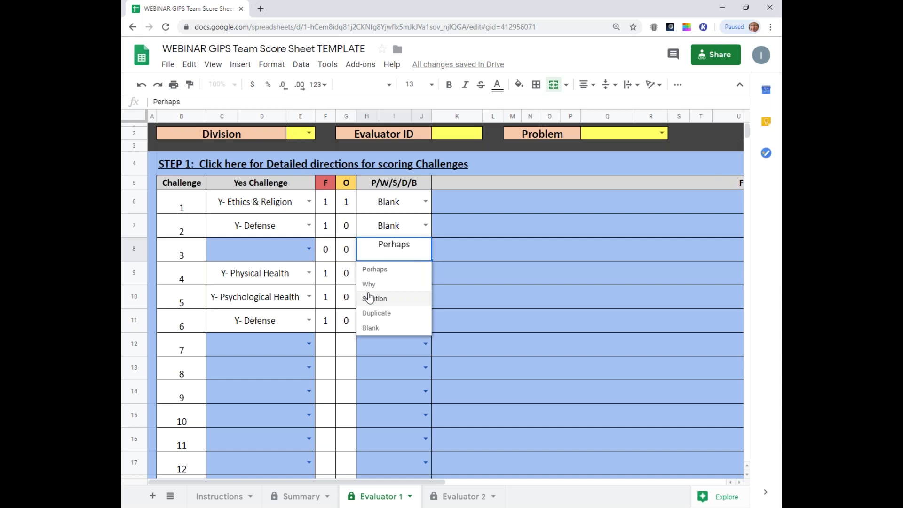
click(459, 244)
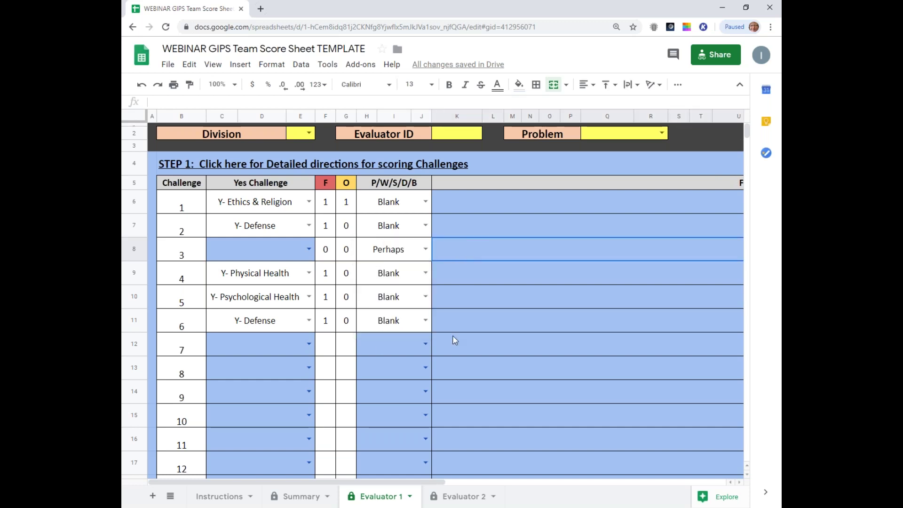
mouse_move(380, 482)
mouse_down()
mouse_move(554, 480)
mouse_move(371, 468)
mouse_up()
scroll(397, 399, down, 5)
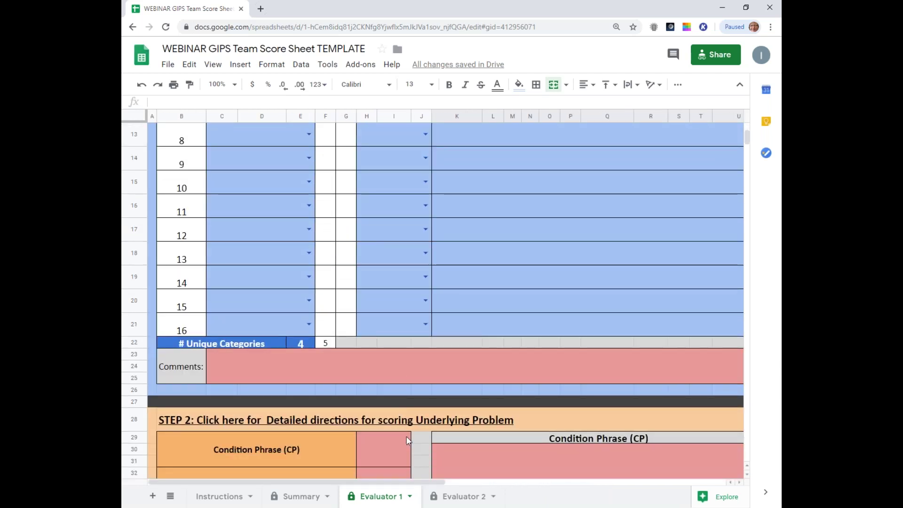
Enter a Clarity score of 8 in the Step 1 scoring column beside the Feedback area.
scroll(407, 414, up, 3)
drag(383, 485, 667, 468)
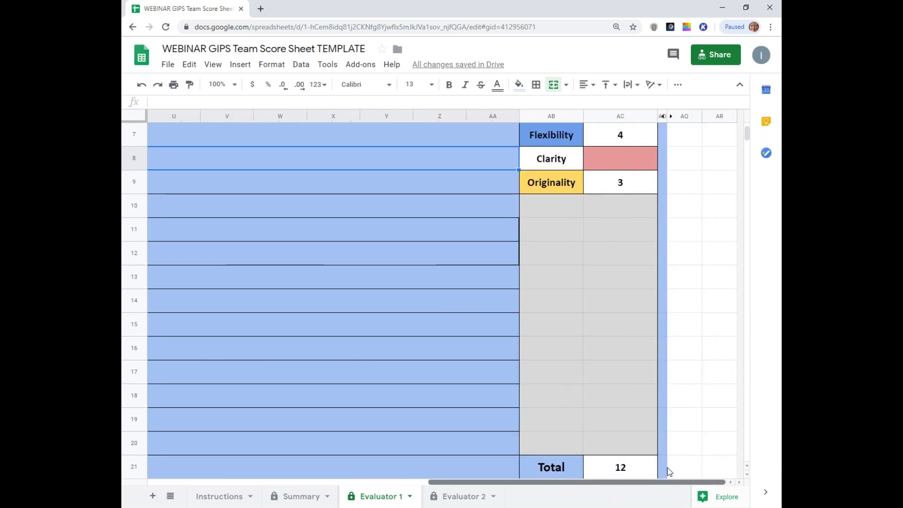
scroll(605, 268, up, 2)
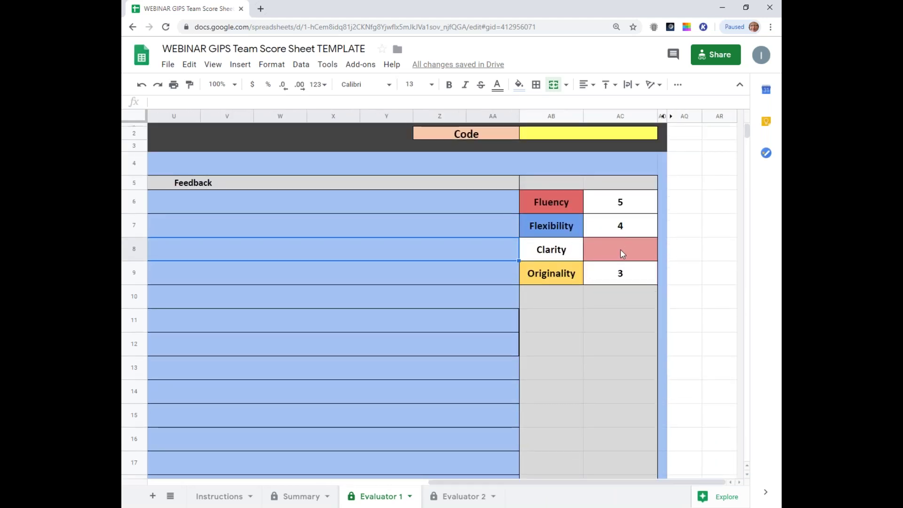
click(620, 249)
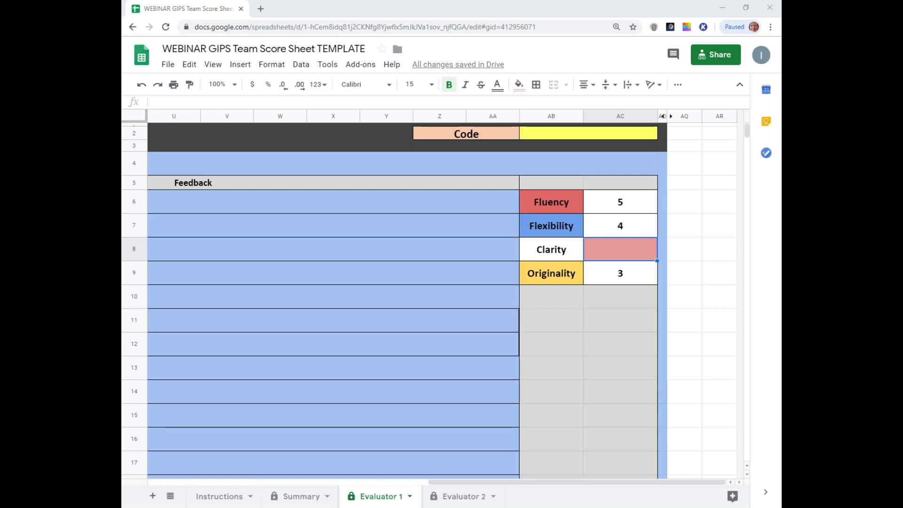
click(611, 256)
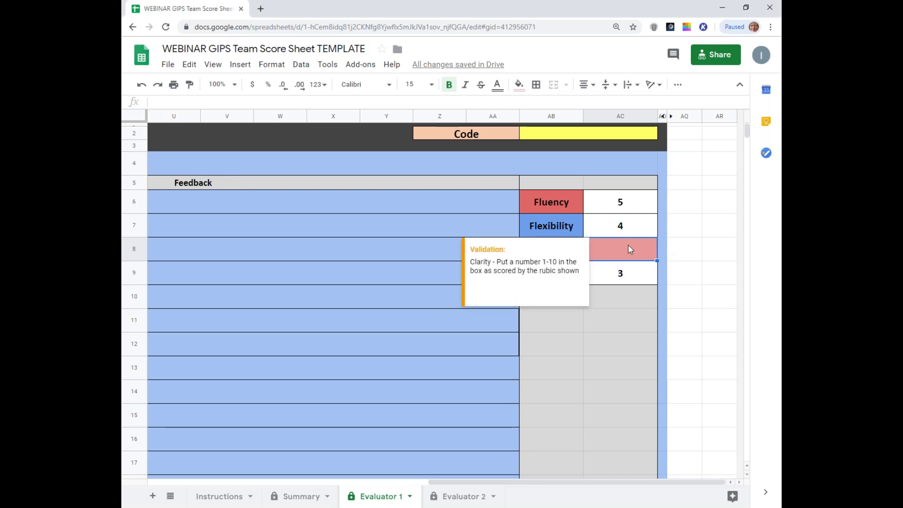
text(8)
key(Return)
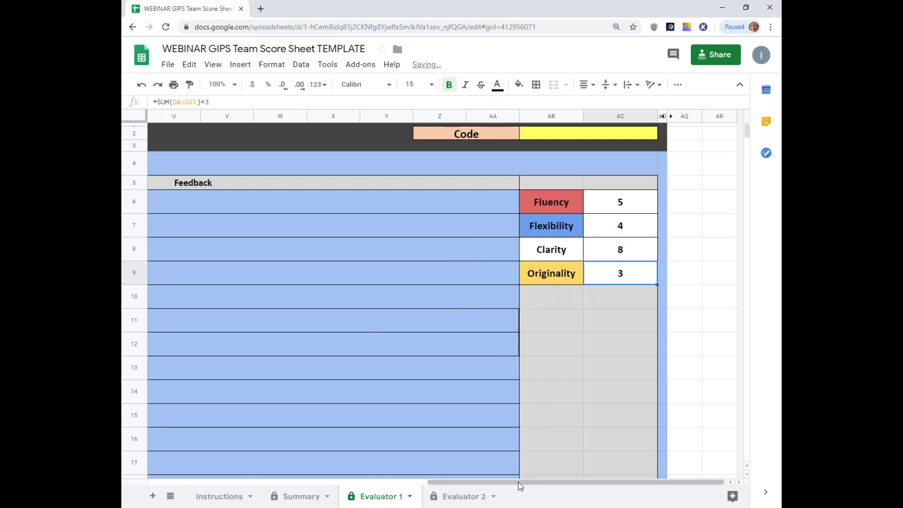
Check the Total of the Step 1 scores and return to the challenge columns.
drag(518, 483, 508, 413)
scroll(505, 411, down, 3)
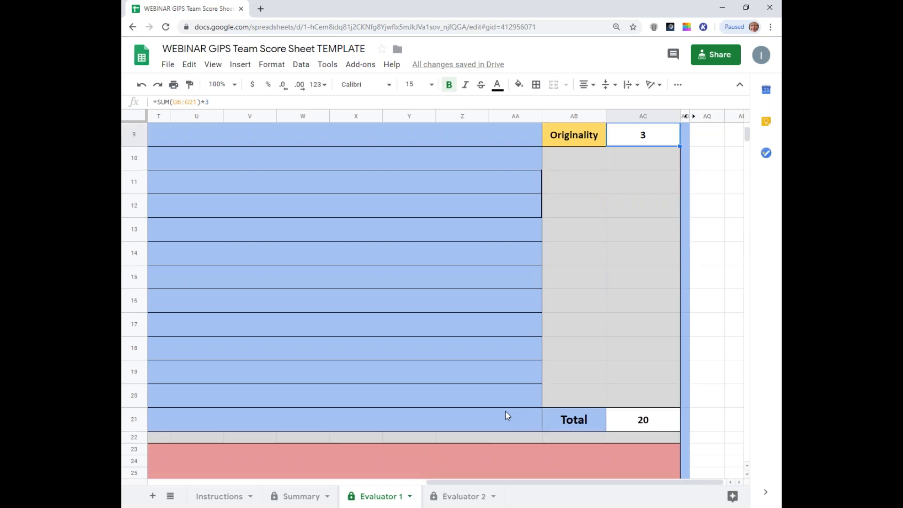
scroll(507, 416, down, 1)
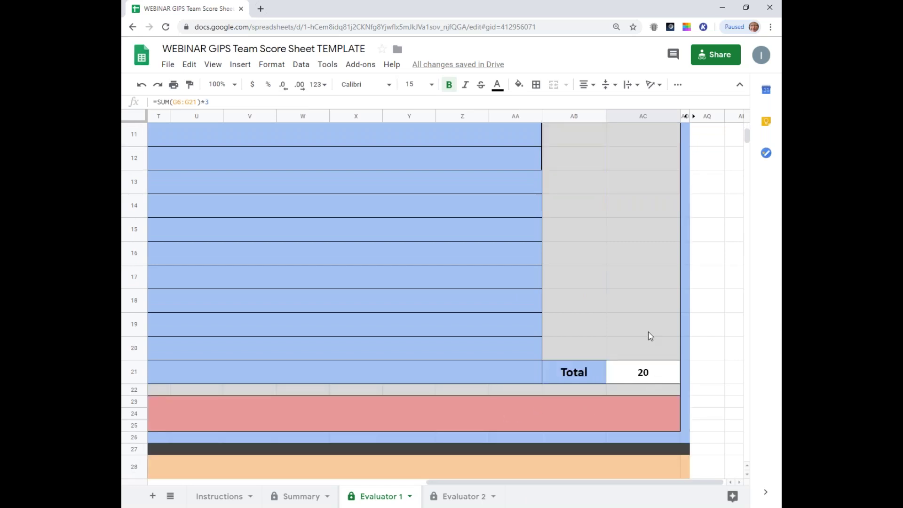
drag(551, 481, 234, 473)
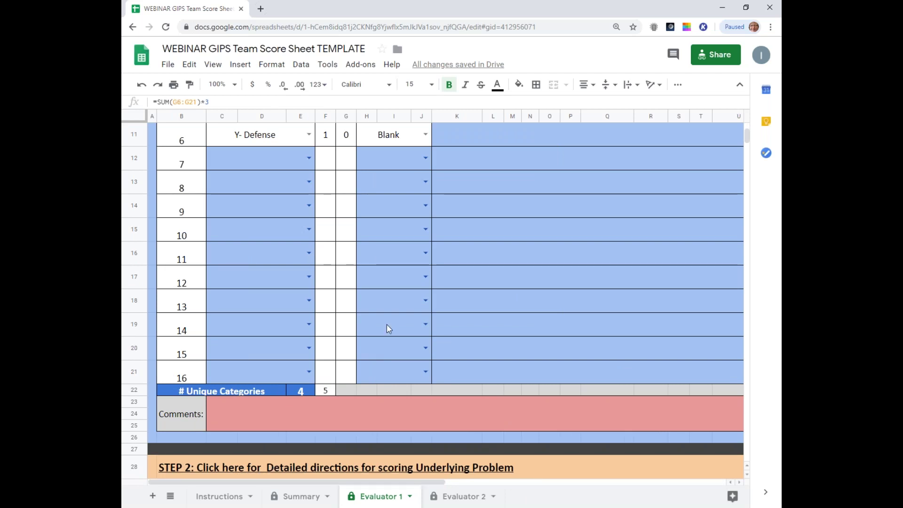
Review the Step 2 scoring guidelines linked from the Underlying Problem heading and move that document into a separate window.
scroll(423, 318, down, 3)
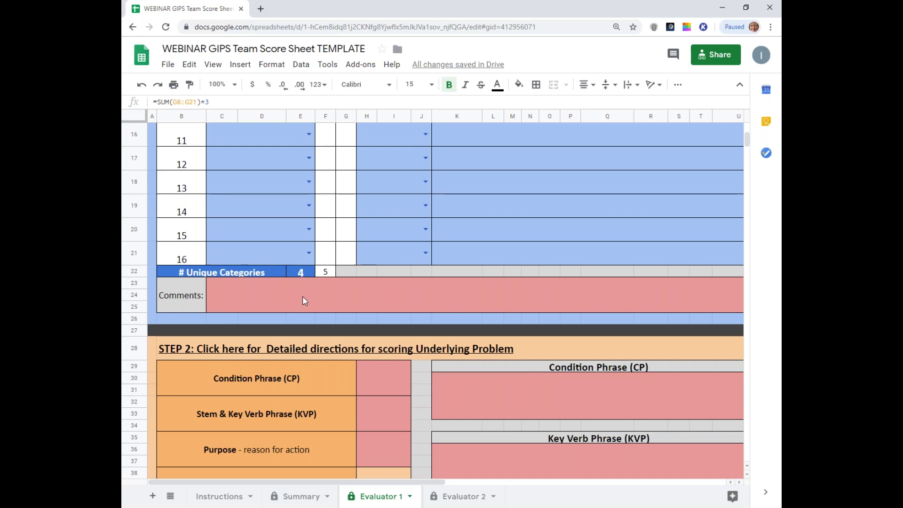
scroll(345, 301, down, 3)
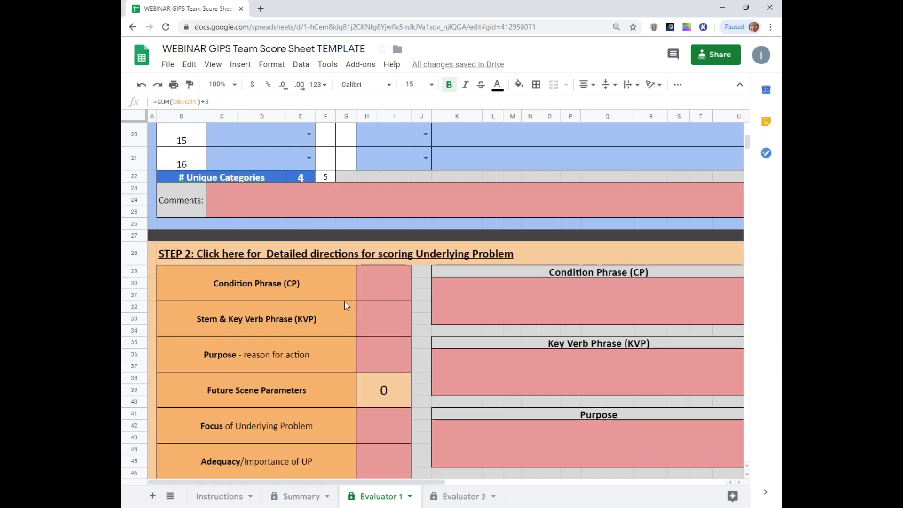
click(322, 234)
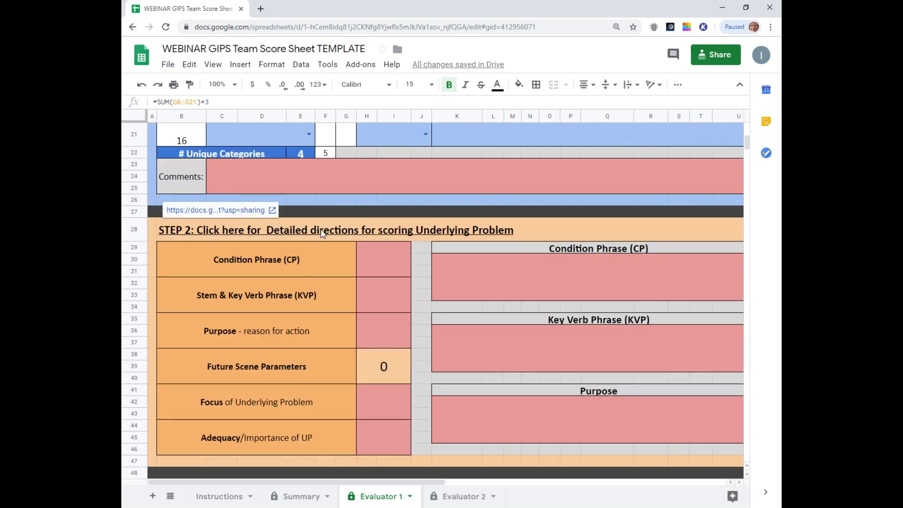
click(198, 208)
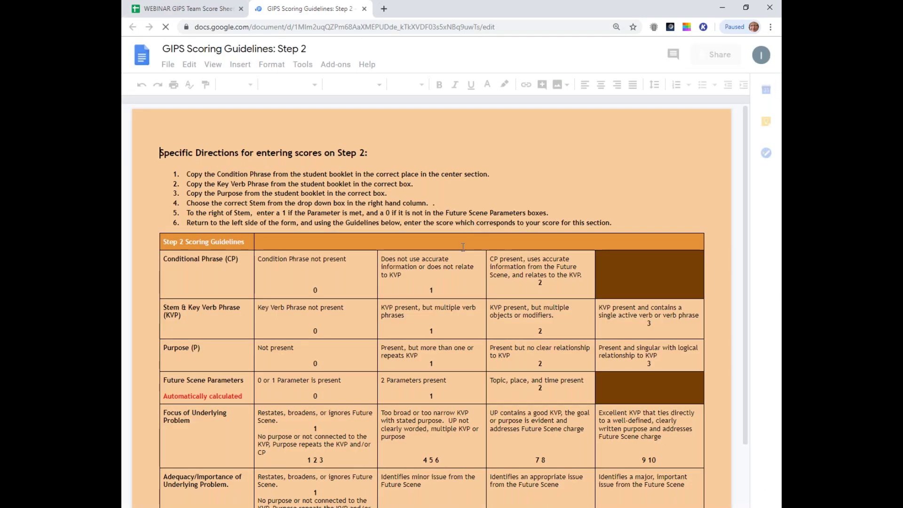
scroll(483, 284, down, 2)
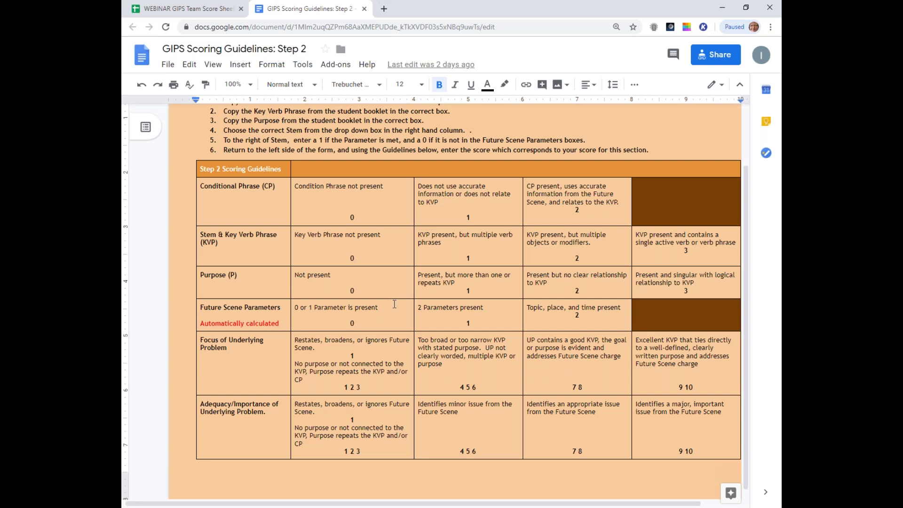
scroll(393, 343, up, 3)
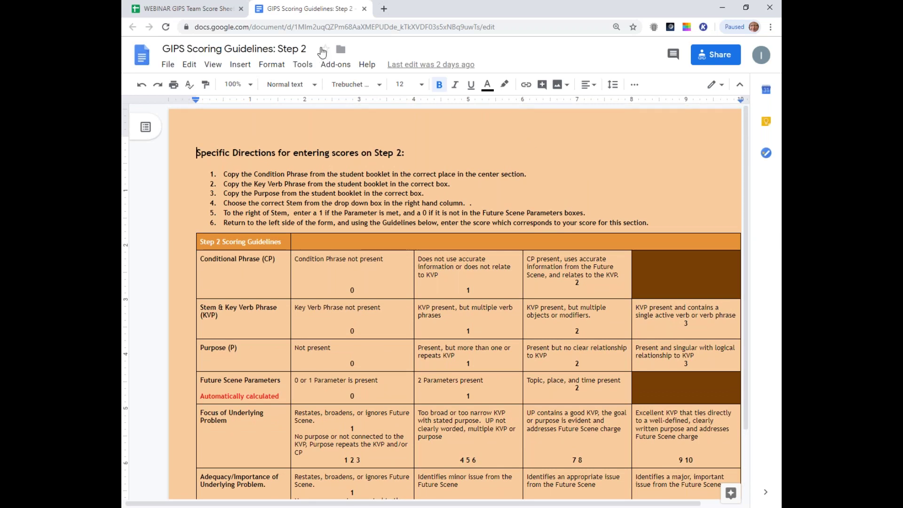
drag(298, 13, 781, 38)
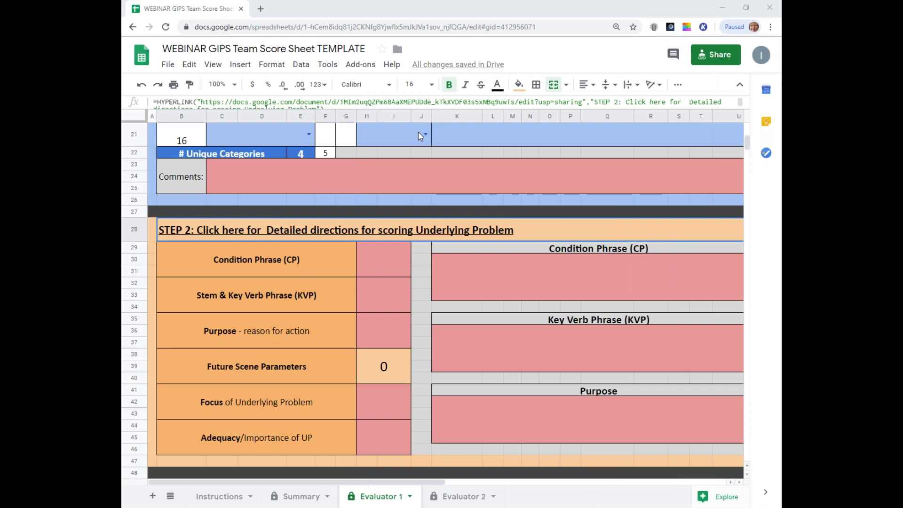
Enter "copy the condition phrase" in the Condition Phrase (CP) box of Step 2.
scroll(323, 313, up, 3)
scroll(321, 317, down, 2)
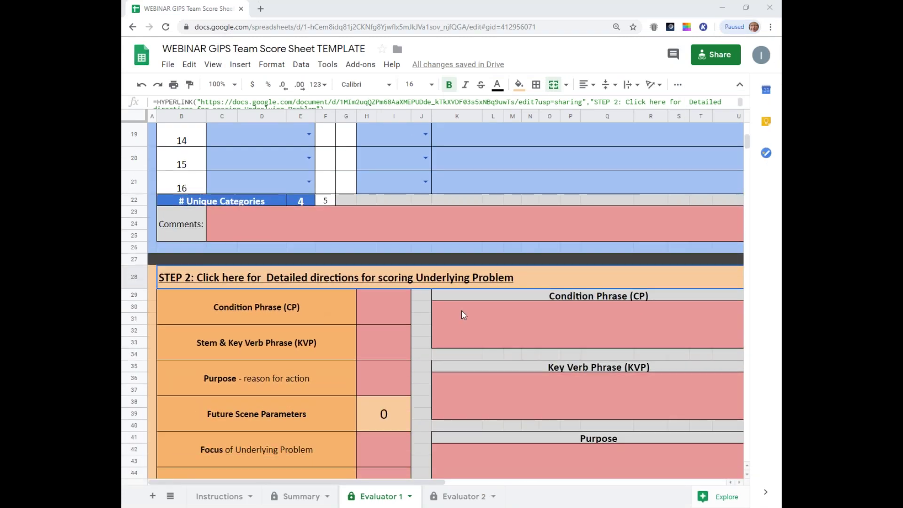
click(509, 319)
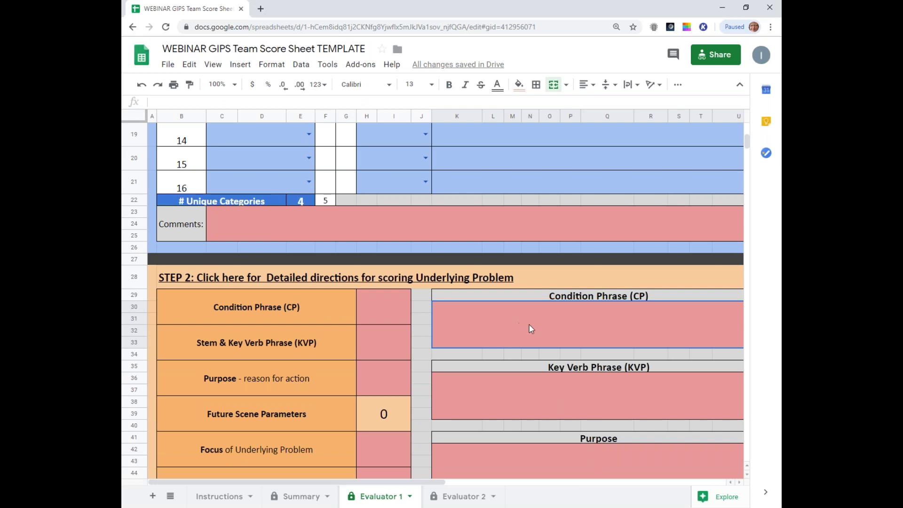
drag(413, 486, 489, 486)
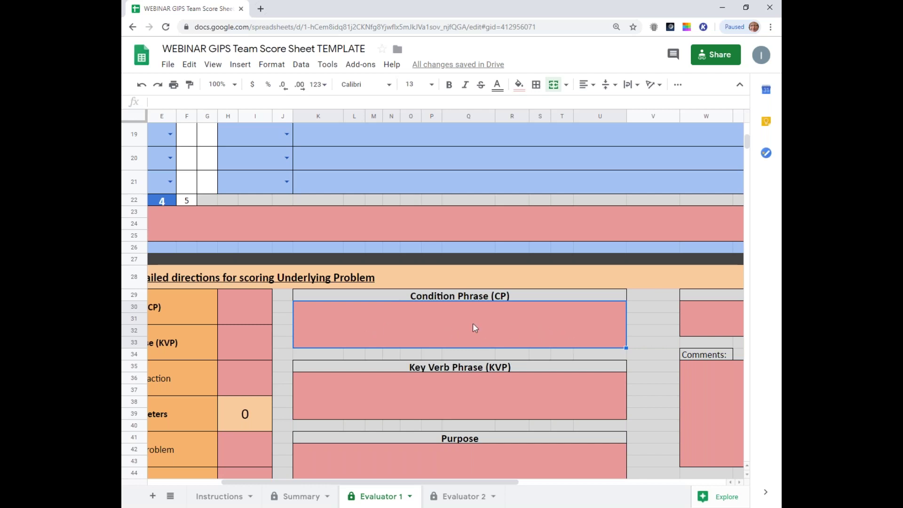
double_click(425, 319)
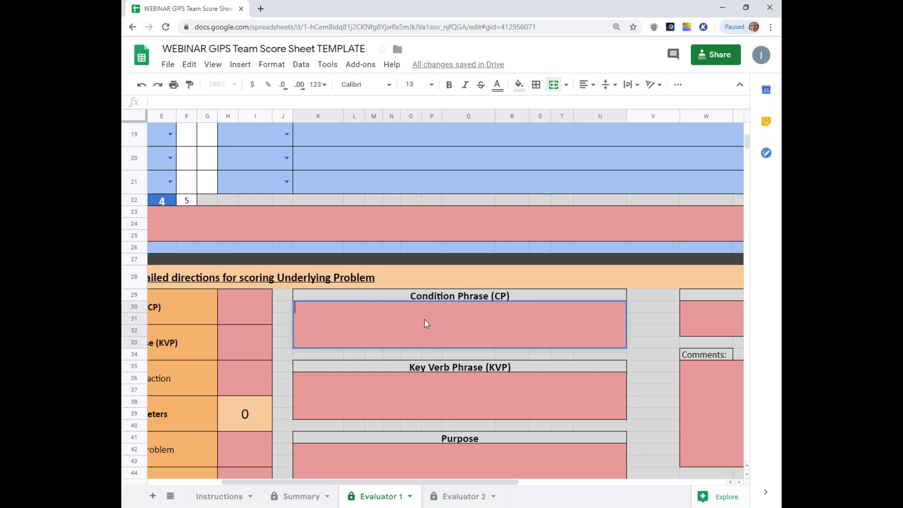
text(copy the condition phrase)
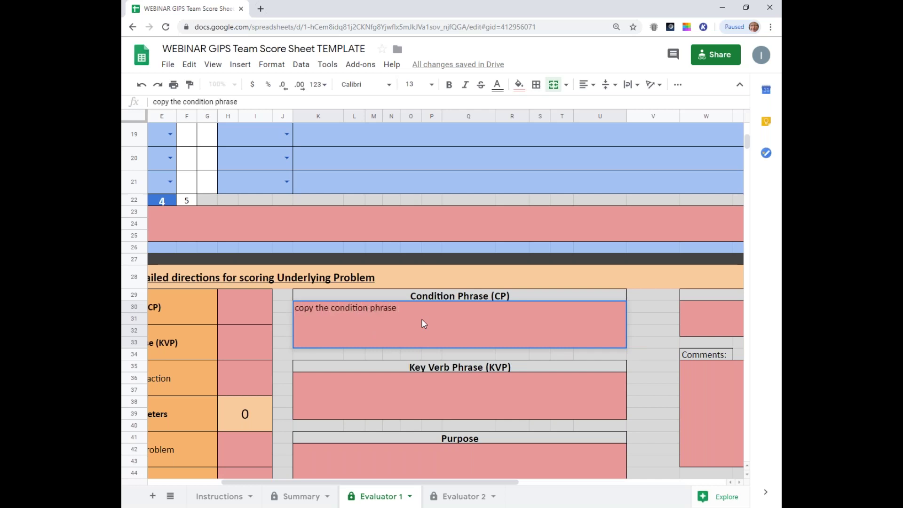
Enter "copy here too" in the Key Verb Phrase (KVP) box and "copy this here as well" in the Purpose box of Step 2.
click(360, 388)
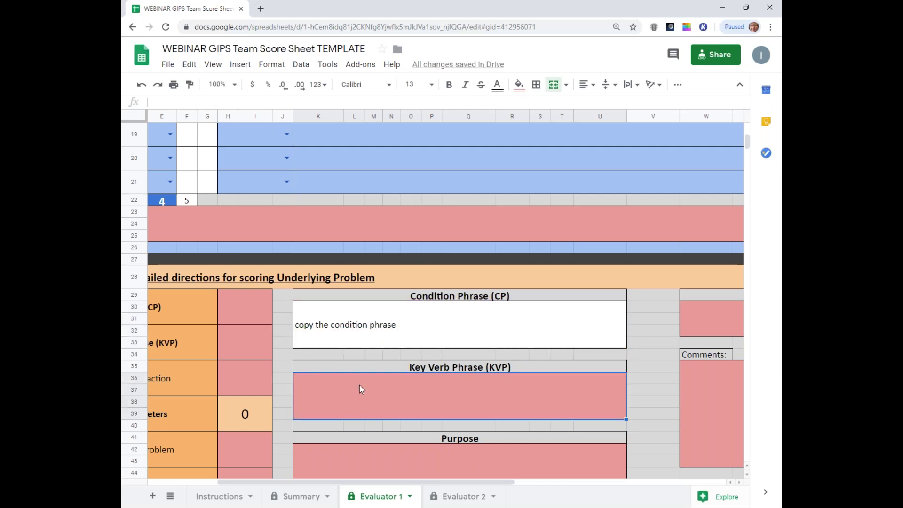
text(copy here too)
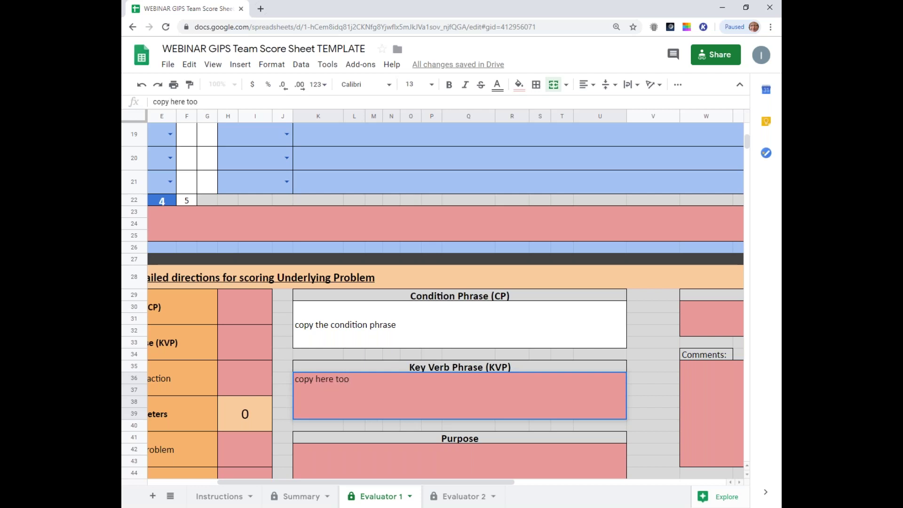
click(355, 460)
text(cp[u j)
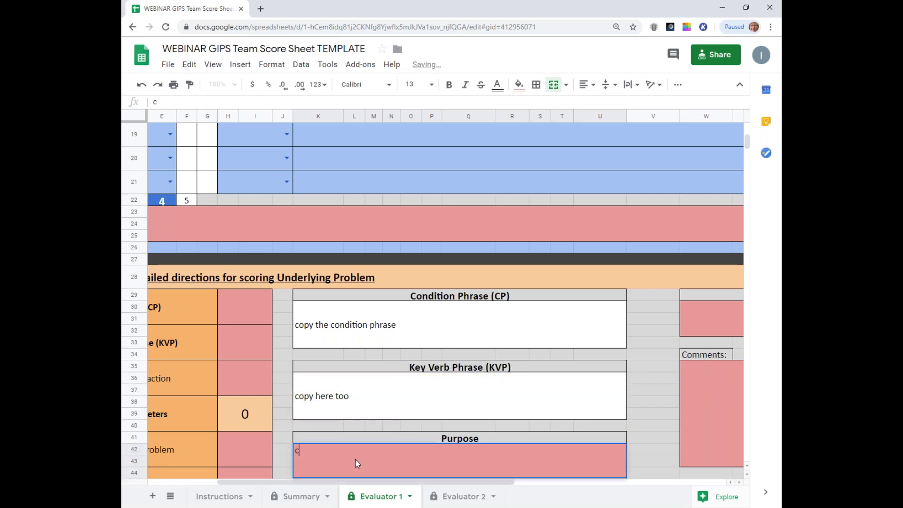
key(BackSpace)
key(BackSpace)
key(BackSpace)
key(BackSpace)
key(BackSpace)
key(BackSpace)
text(cp[u)
key(BackSpace)
key(BackSpace)
key(BackSpace)
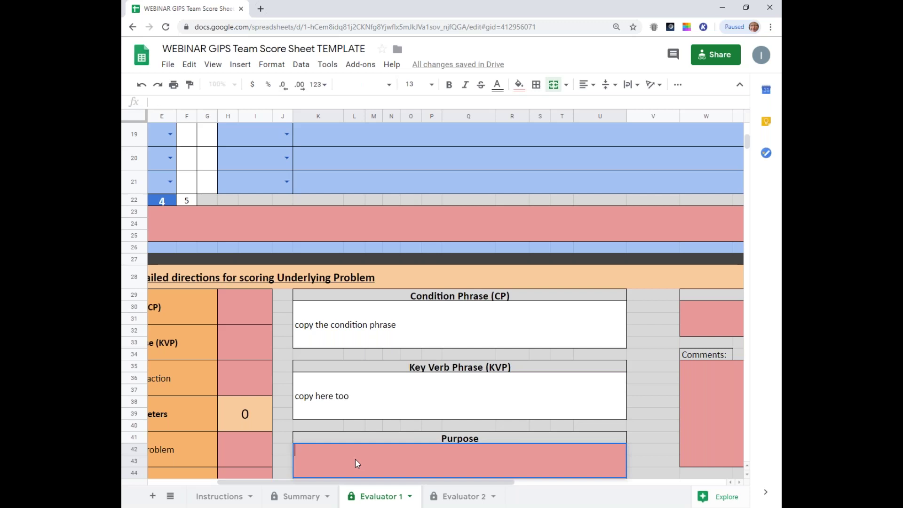
text(opy this here as well)
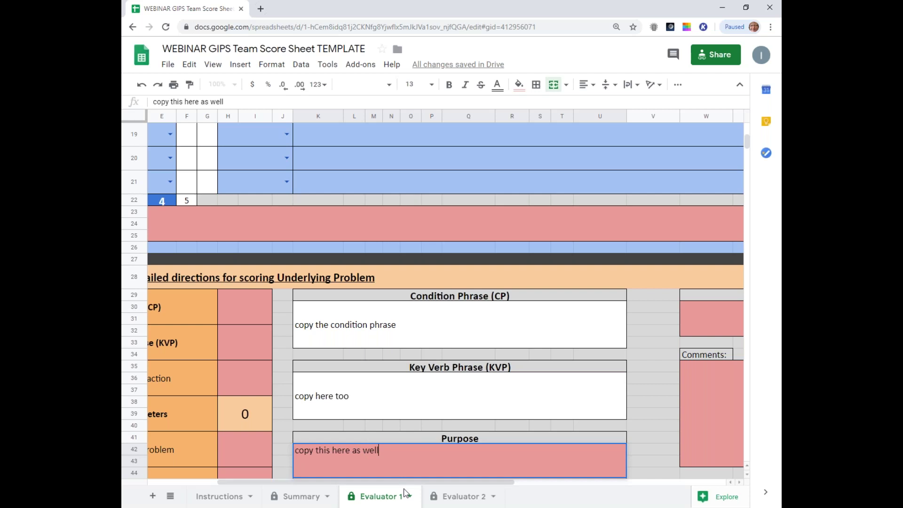
Set the Step 2 Stem to "In What Way Might We".
drag(370, 482, 547, 504)
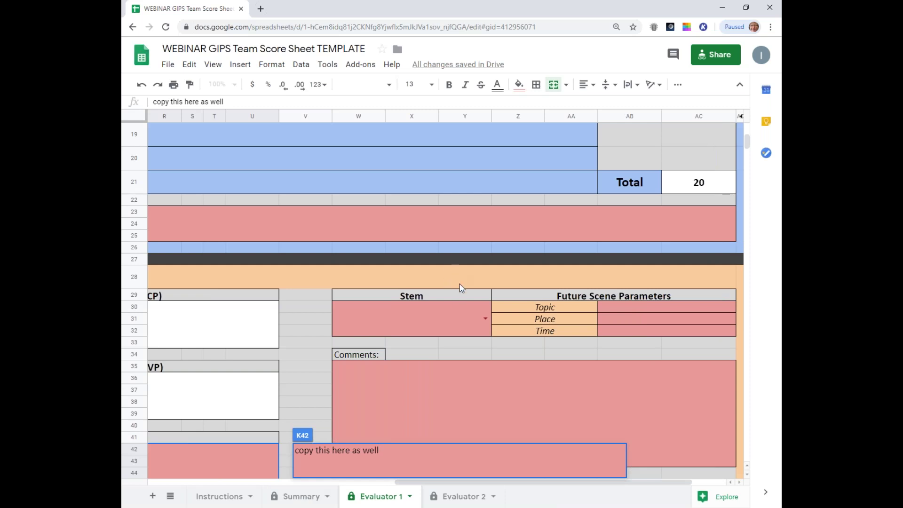
click(485, 318)
click(381, 359)
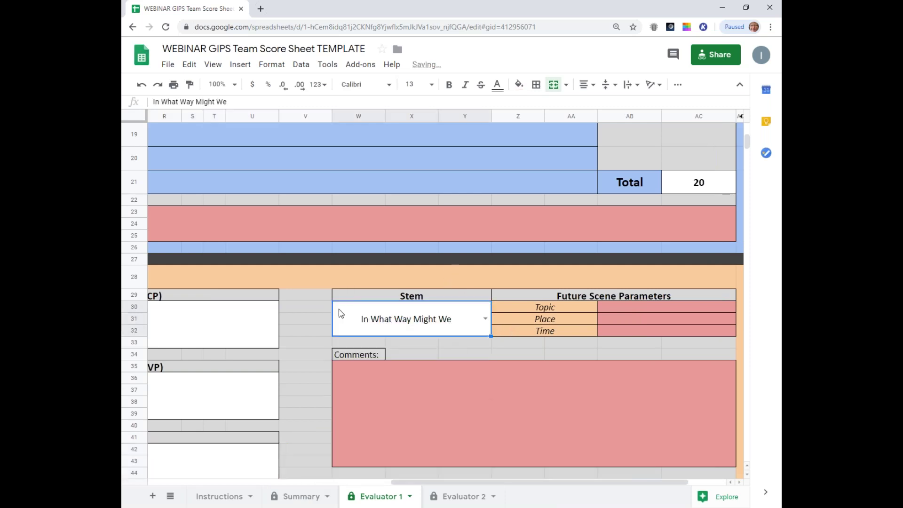
Fill in the Future Scene Parameters with 1 for Topic, 1 for Place and 0 for Time.
click(643, 311)
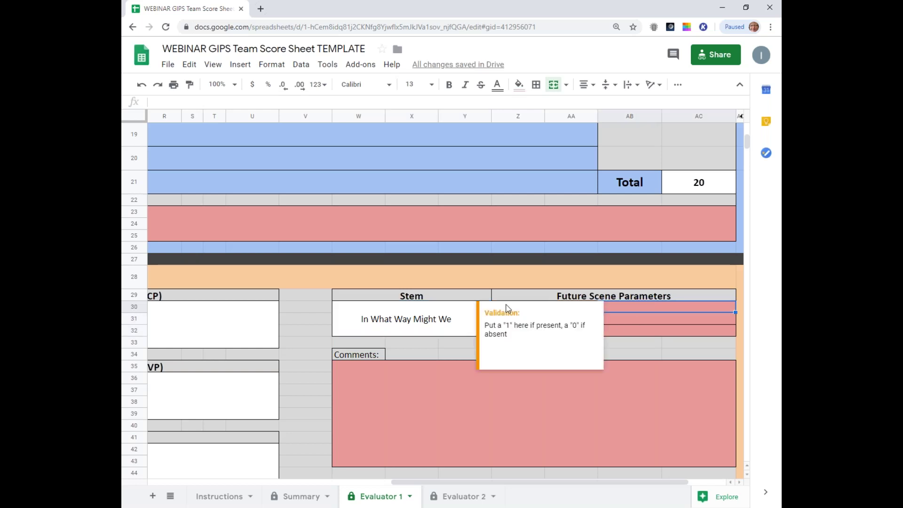
click(508, 284)
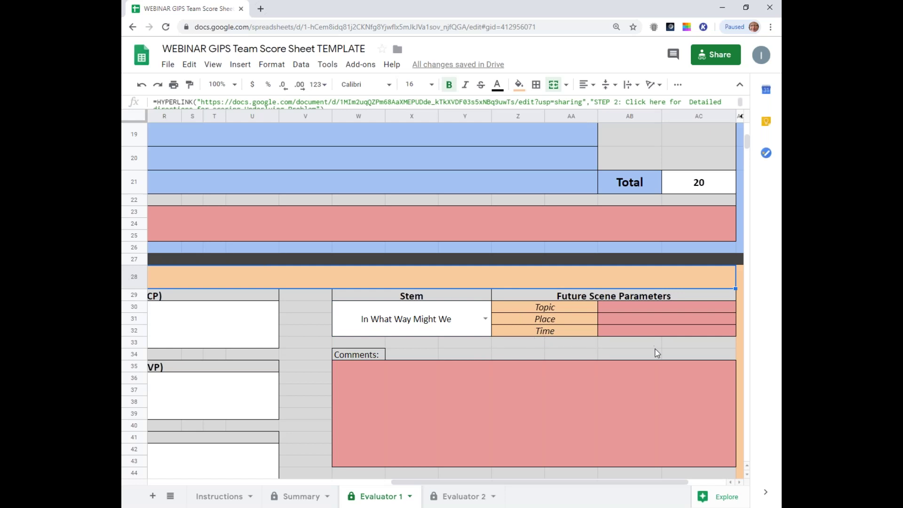
click(652, 308)
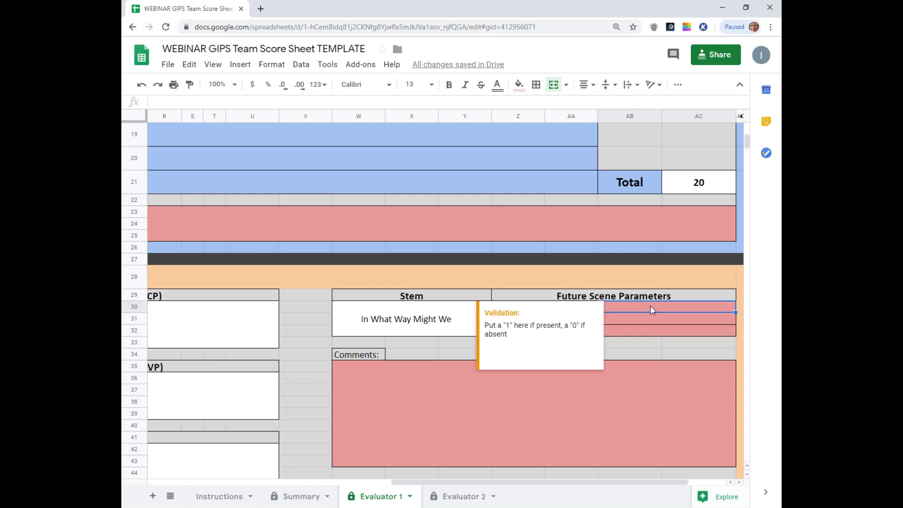
text(1)
click(647, 319)
text(1)
click(647, 333)
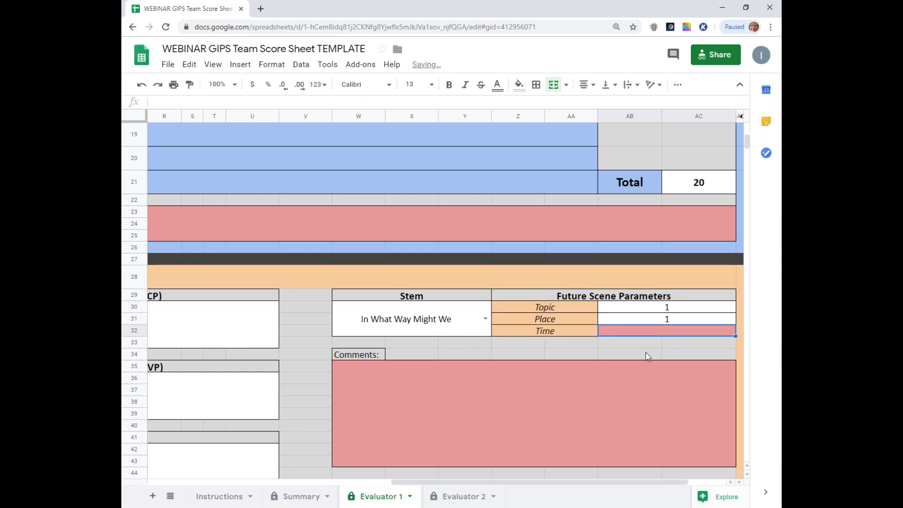
text(0)
click(595, 356)
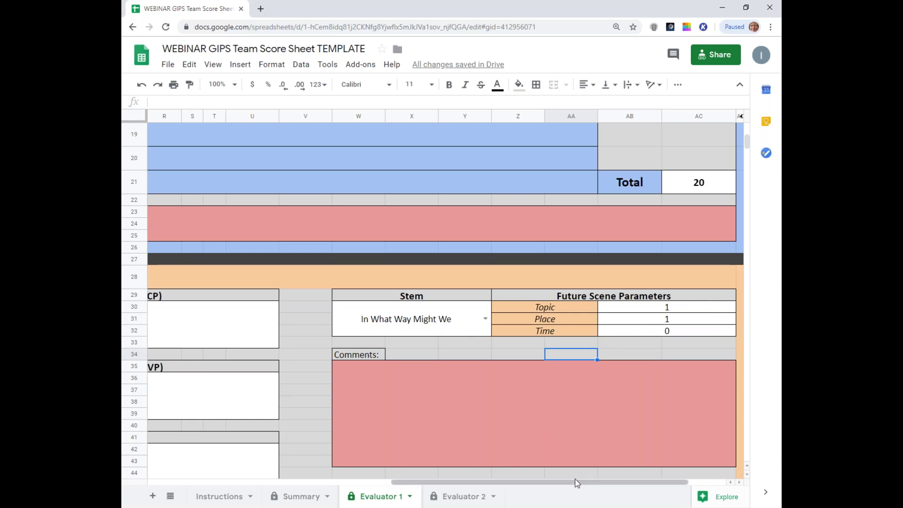
Score the Step 2 Condition Phrase (CP) as 2 and the Stem & Key Verb Phrase (KVP) as 3.
drag(575, 483, 316, 474)
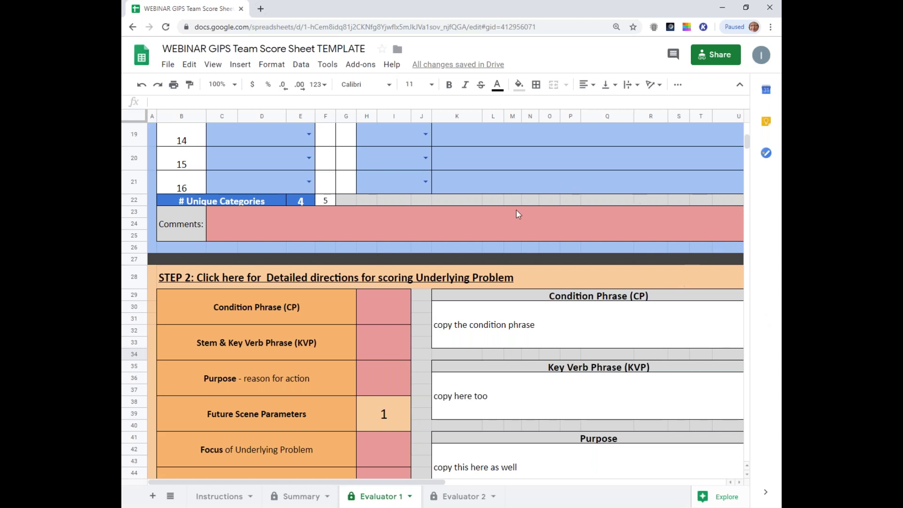
click(387, 307)
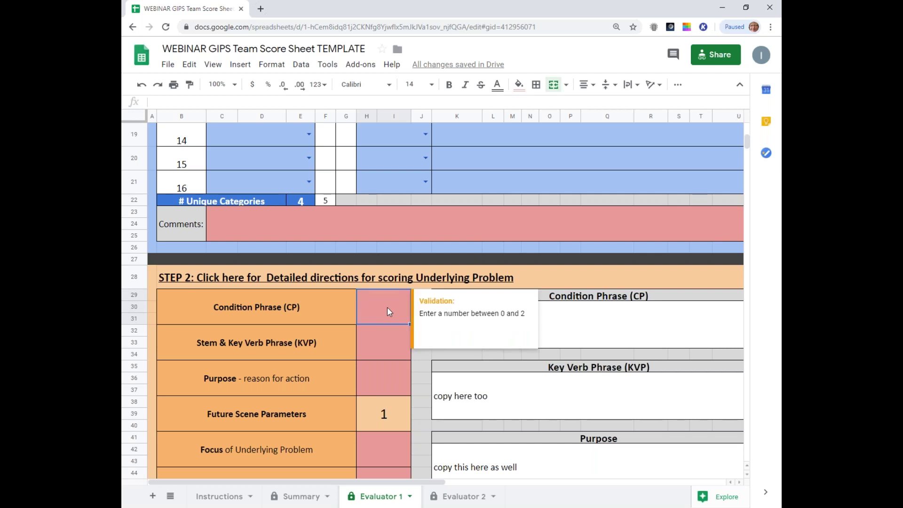
text(2)
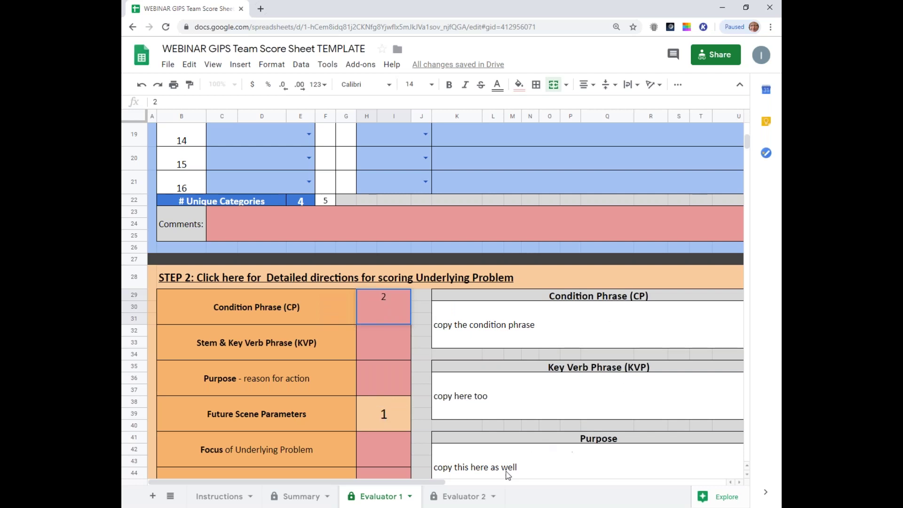
mouse_move(433, 484)
mouse_down()
mouse_move(701, 475)
mouse_move(437, 480)
mouse_up()
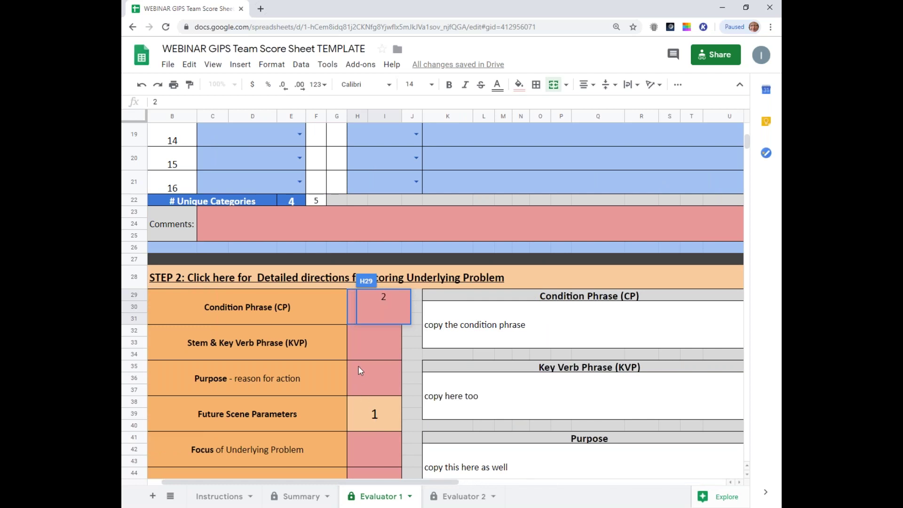
click(372, 334)
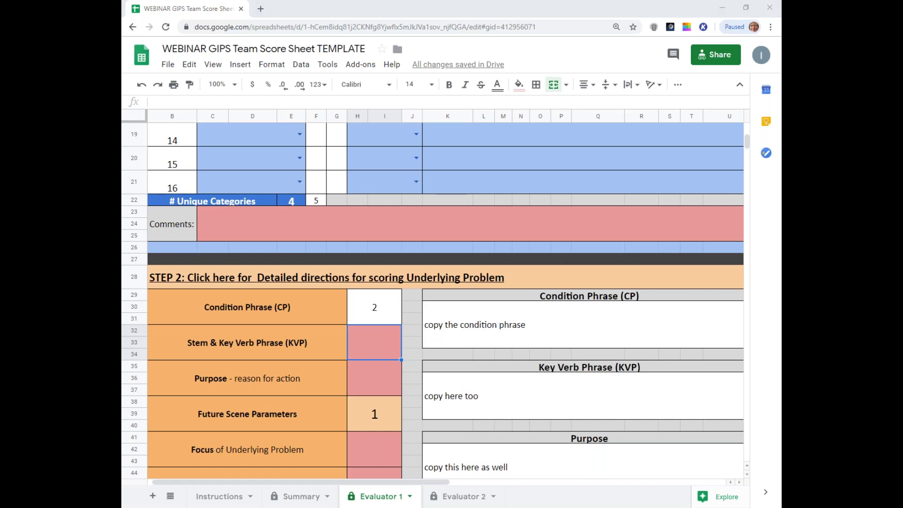
click(375, 345)
text(3)
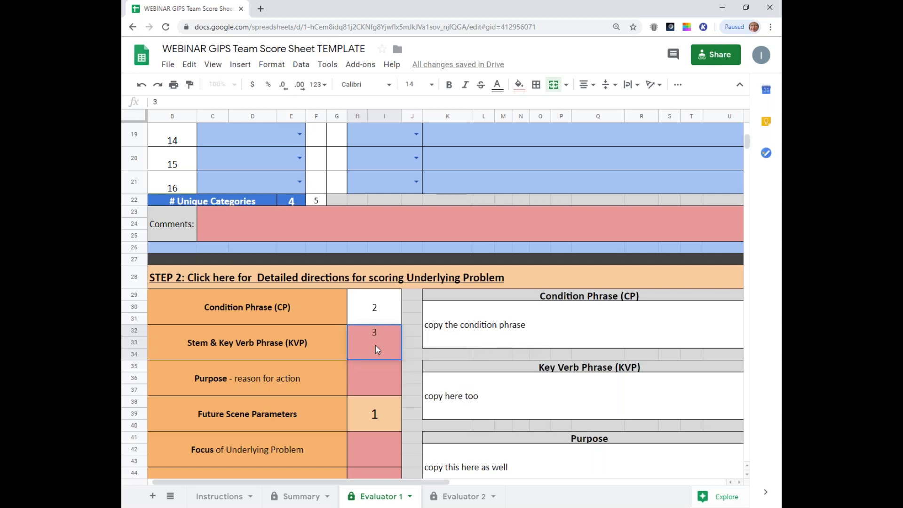
Enter a score of 2 for Purpose - reason for action in Step 2.
click(379, 378)
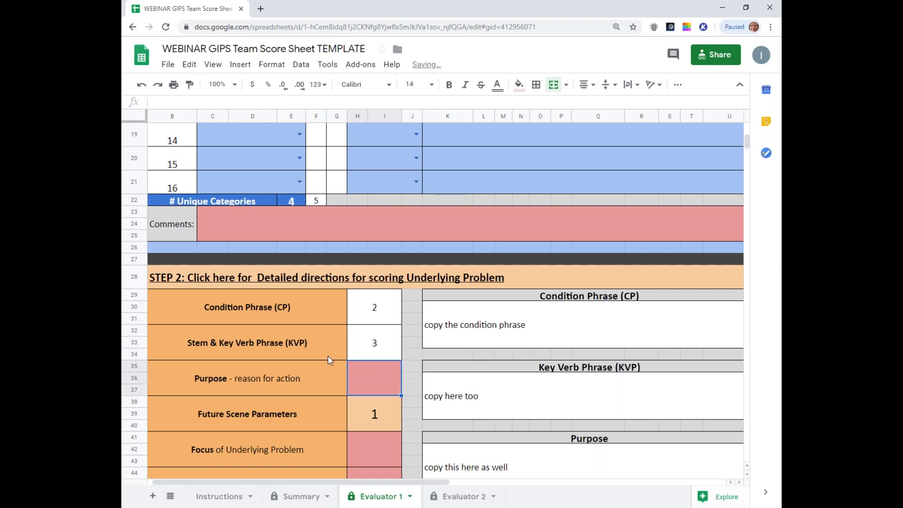
click(369, 382)
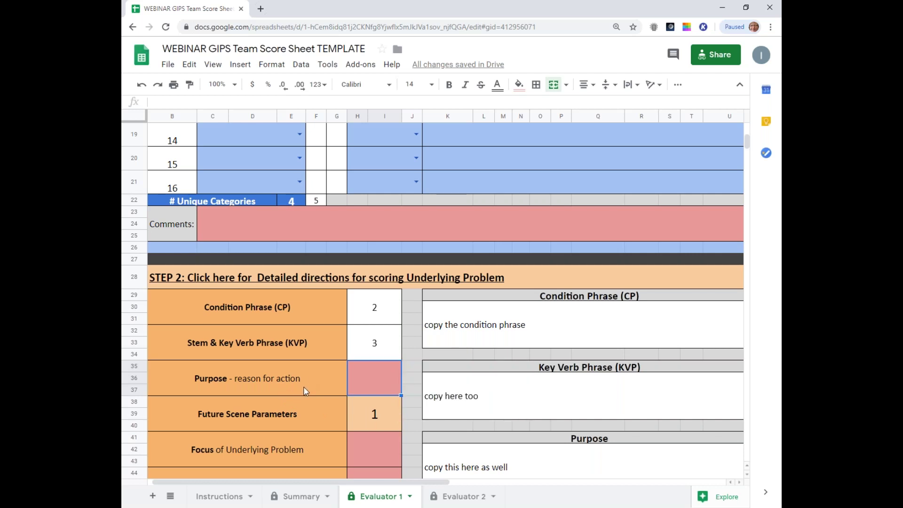
click(362, 376)
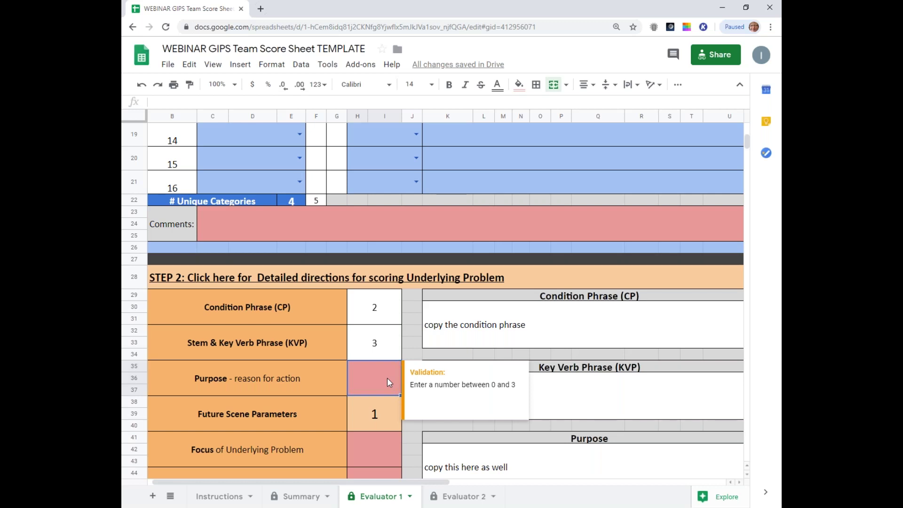
text(2)
Enter a score of 8 for Focus of Underlying Problem.
click(381, 453)
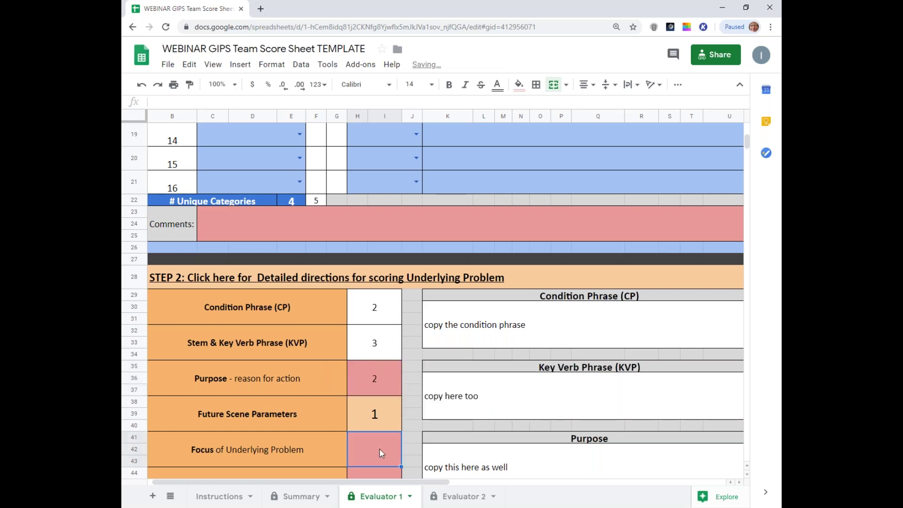
scroll(380, 411, down, 2)
click(374, 333)
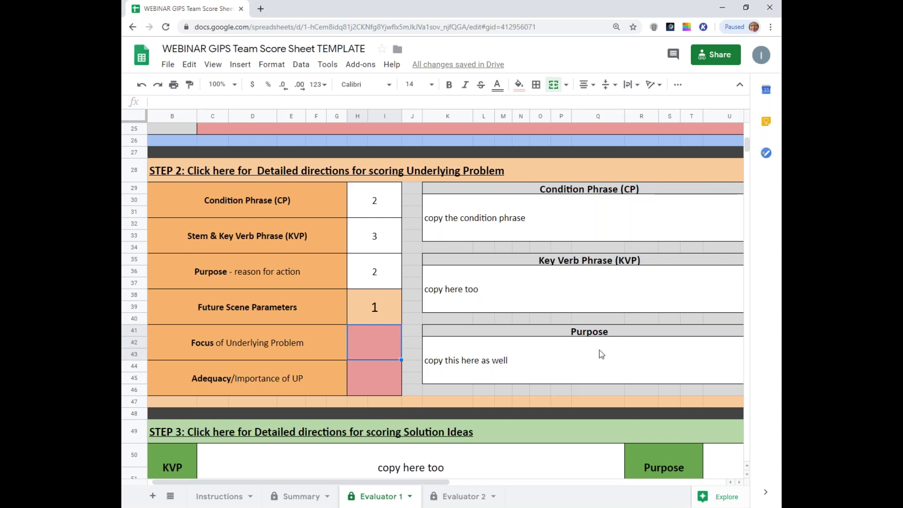
text(8)
key(Tab)
Enter a score of 9 for Adequacy/Importance of UP.
click(379, 375)
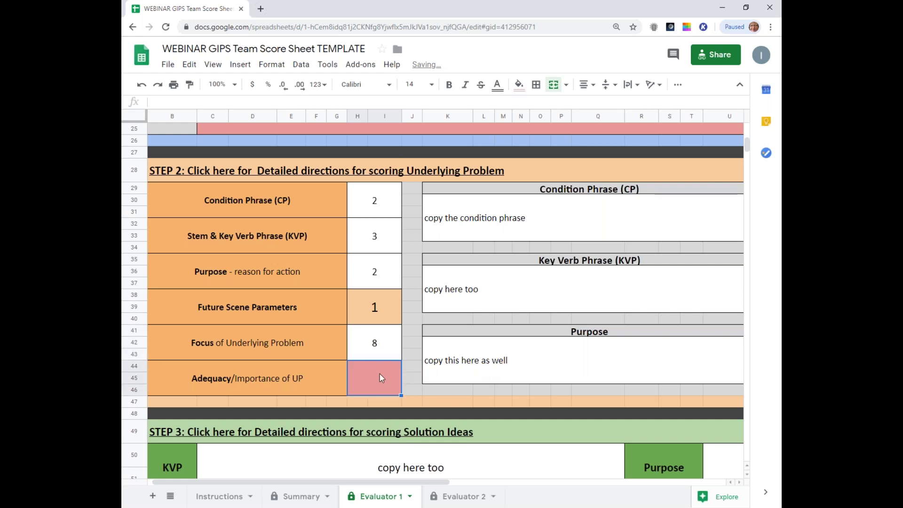
click(385, 375)
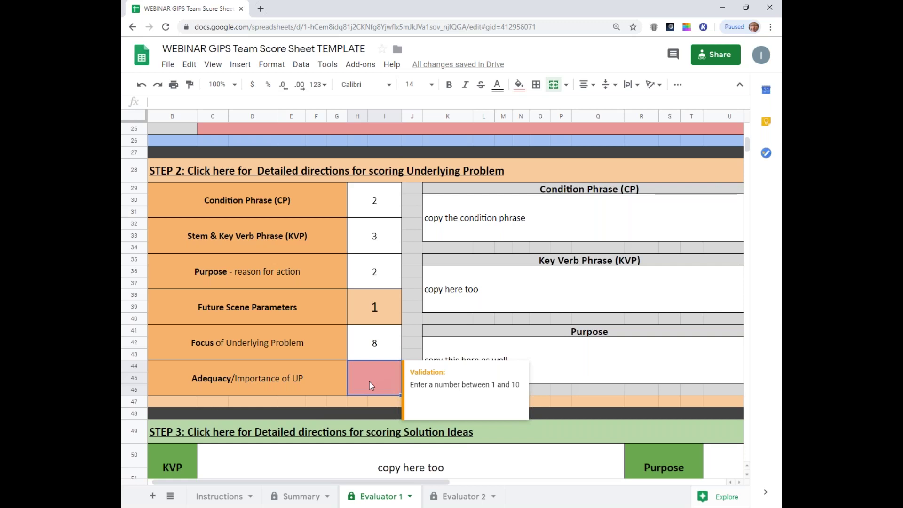
text(9)
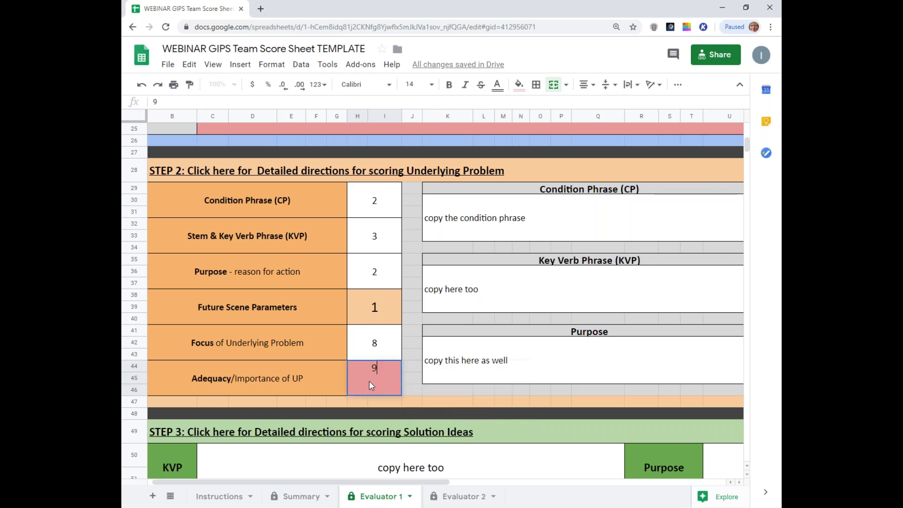
click(389, 370)
key(Return)
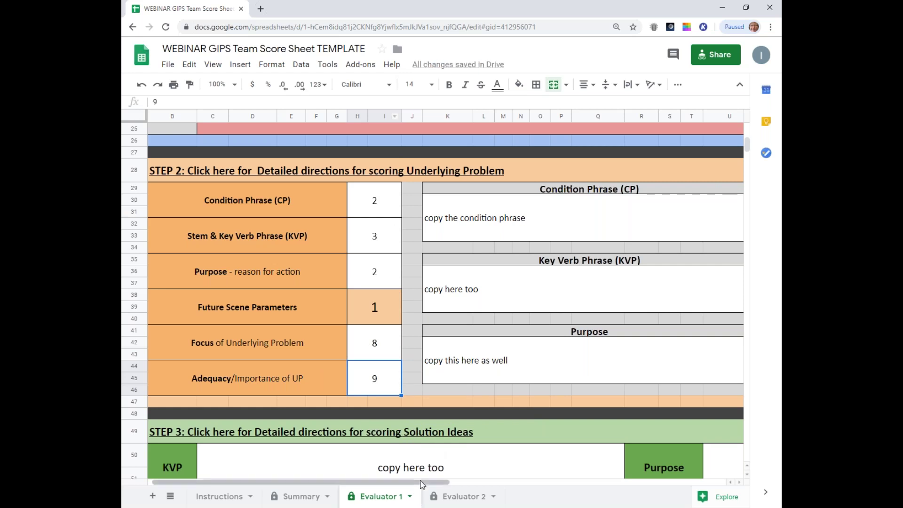
Enter "add comments" in the Step 2 Comments box below the Stem.
drag(423, 482, 689, 480)
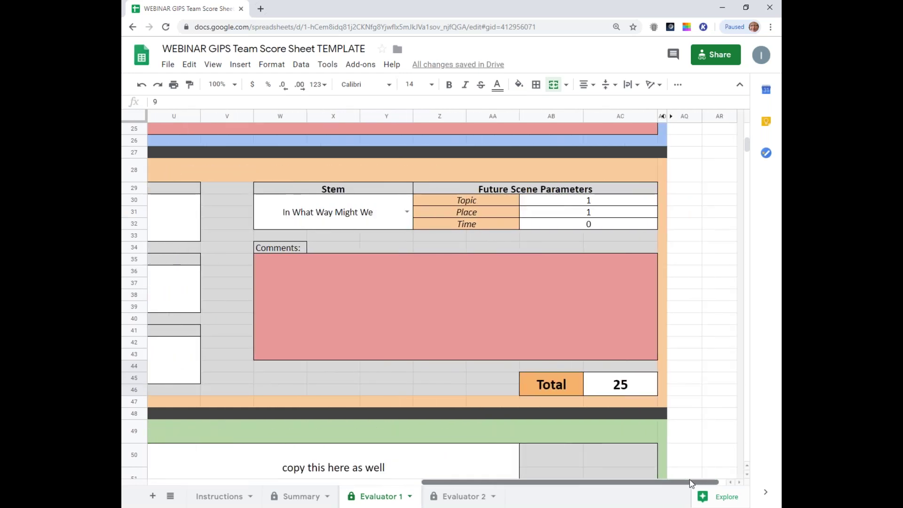
click(334, 293)
text(add comments)
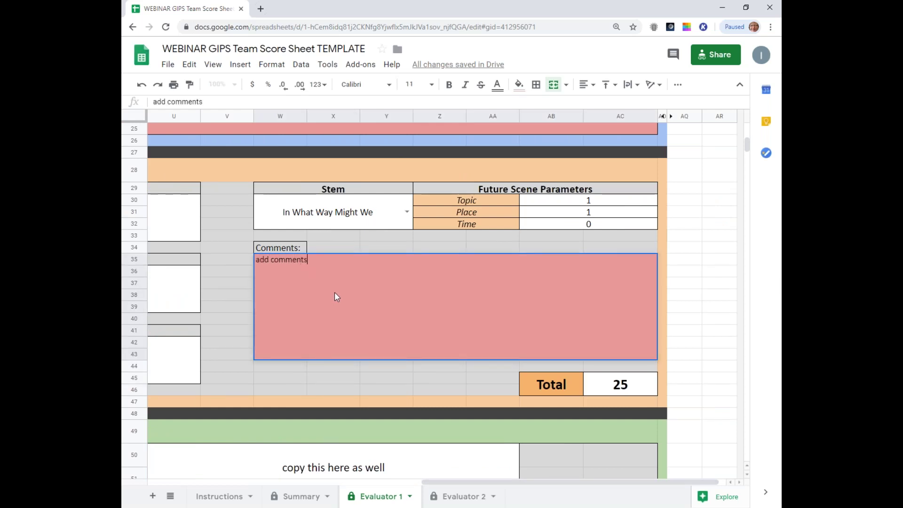
click(335, 293)
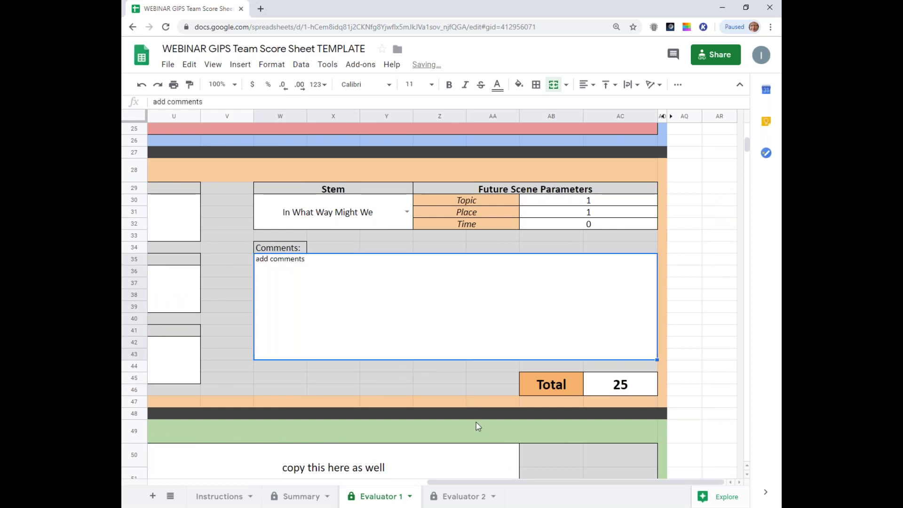
Open the detailed scoring directions for Solution Ideas linked from the Step 3 heading.
drag(494, 483, 524, 477)
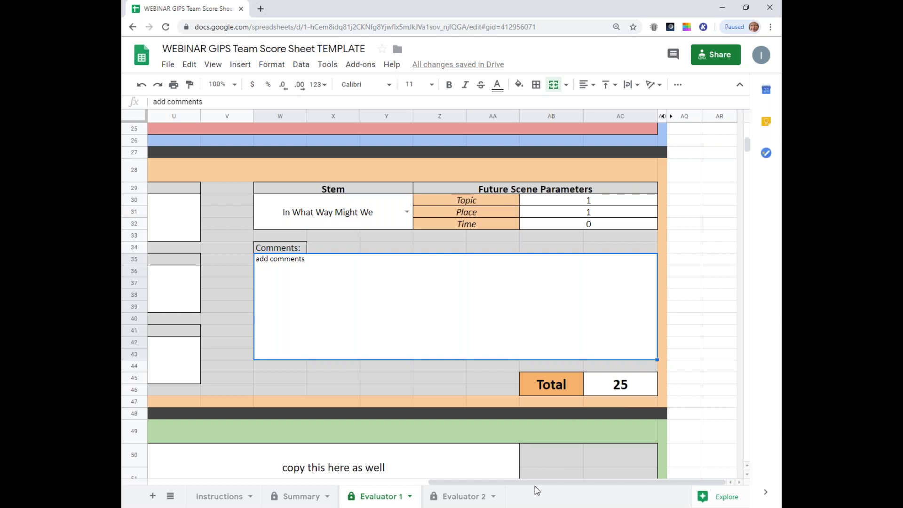
drag(539, 485, 143, 496)
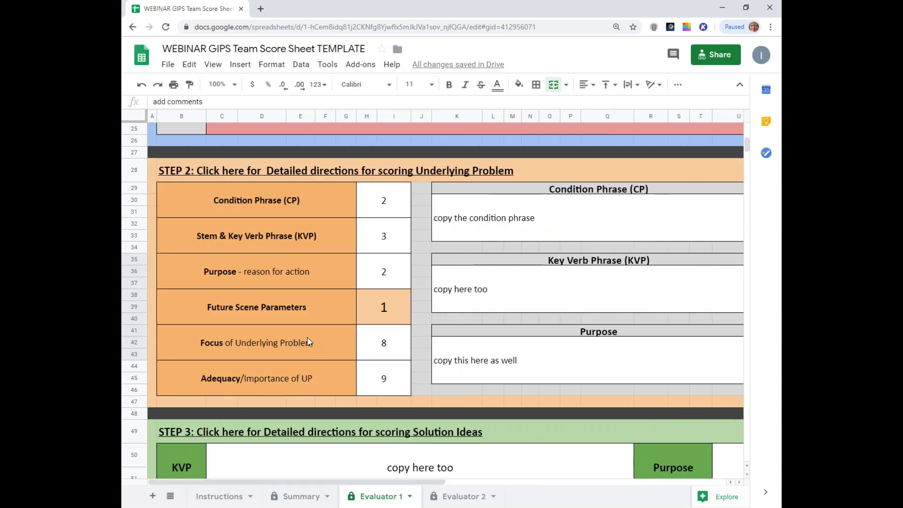
scroll(308, 341, down, 6)
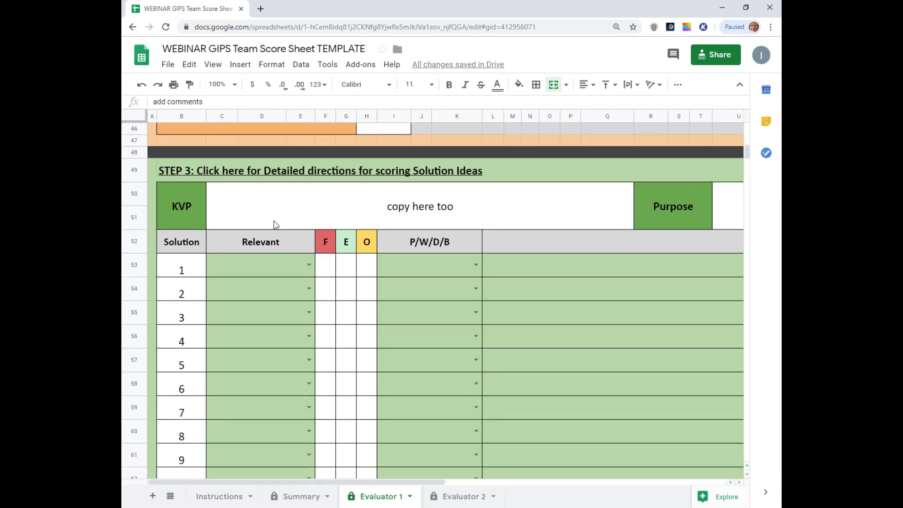
click(272, 175)
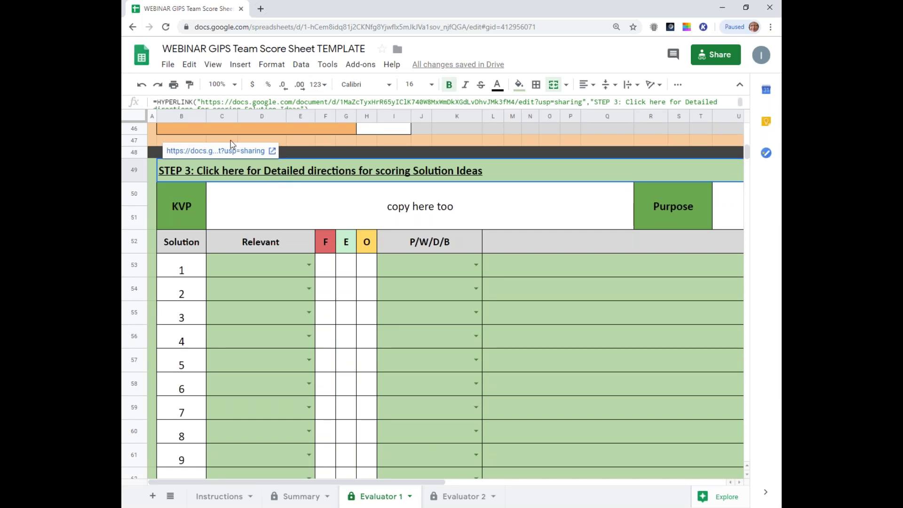
click(211, 157)
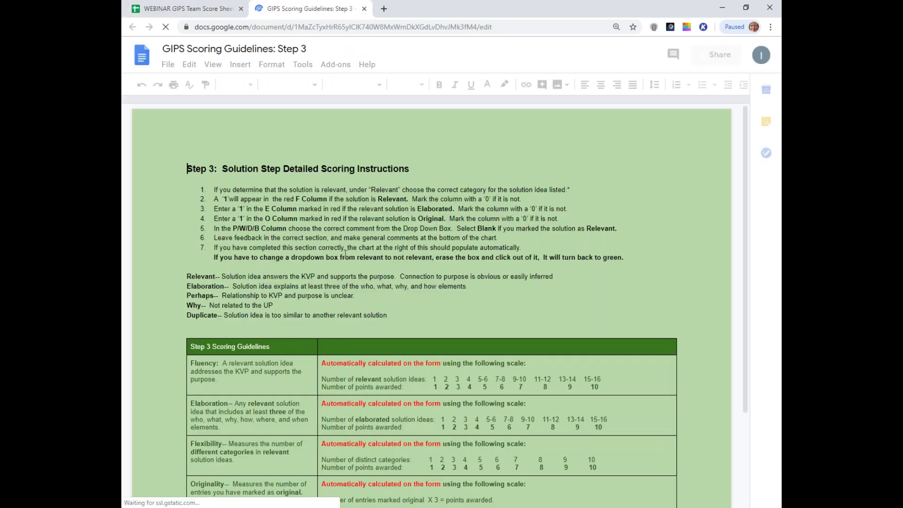
Review the Step 3 detailed scoring instructions and guidelines table, and close the document to return to the score sheet.
scroll(376, 311, down, 3)
scroll(376, 311, down, 1)
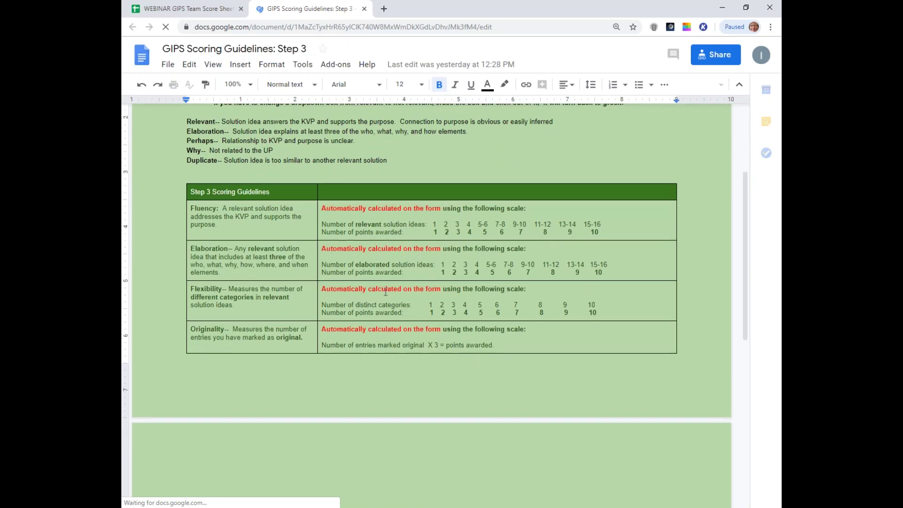
scroll(470, 309, up, 1)
scroll(469, 282, up, 1)
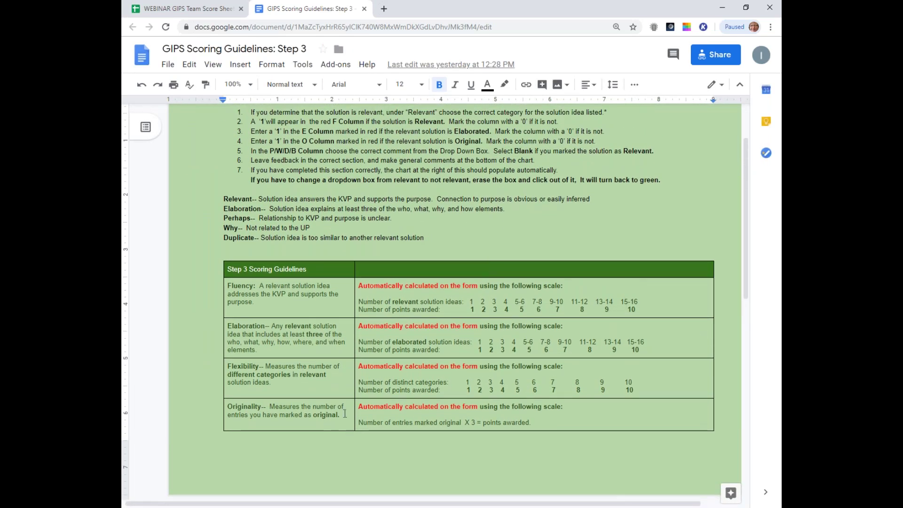
scroll(470, 282, up, 2)
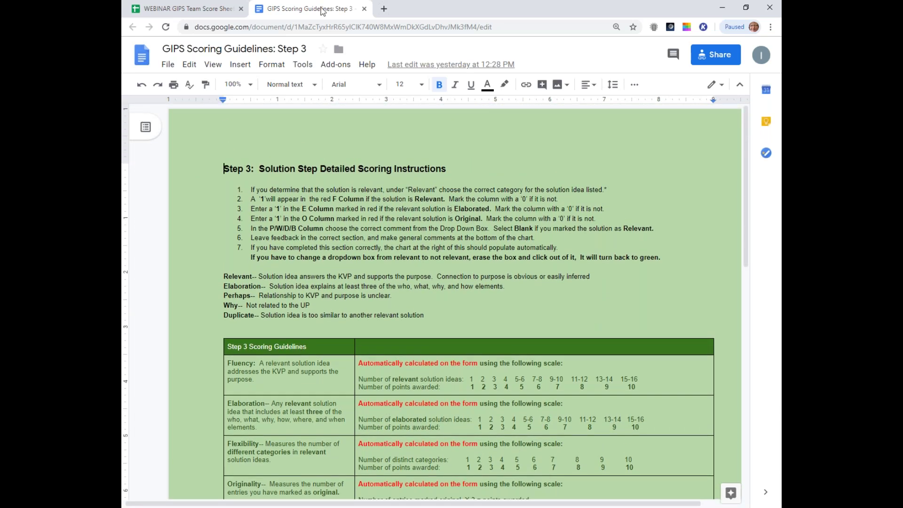
key(ctrl+w)
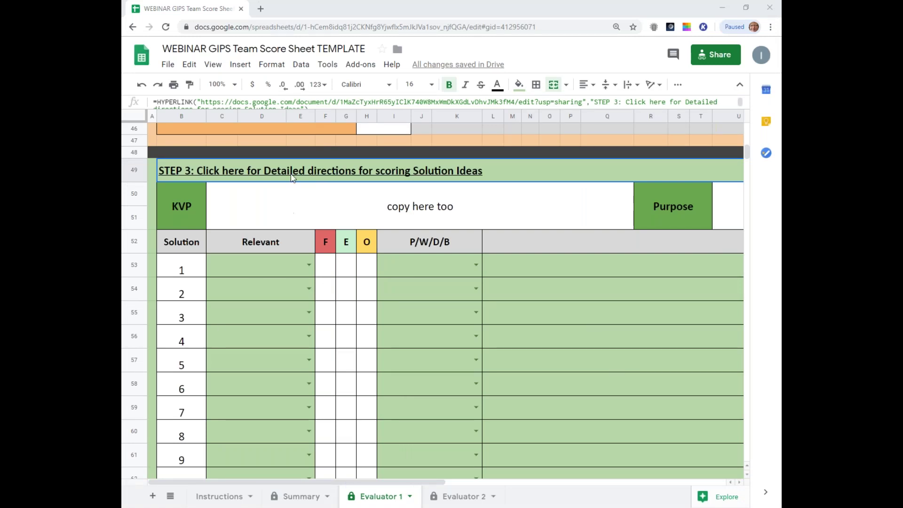
Set the Relevant category of solution 1 to R- Education in the Step 3 table.
scroll(277, 206, down, 1)
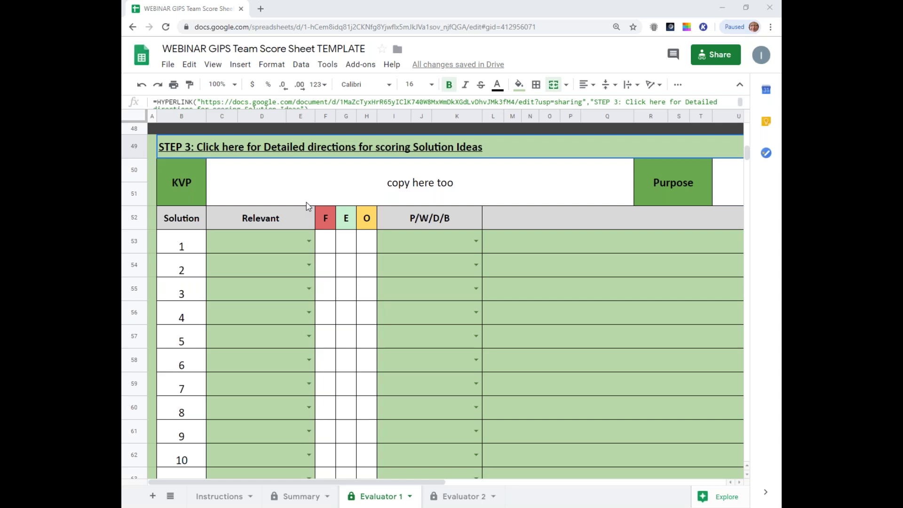
click(309, 242)
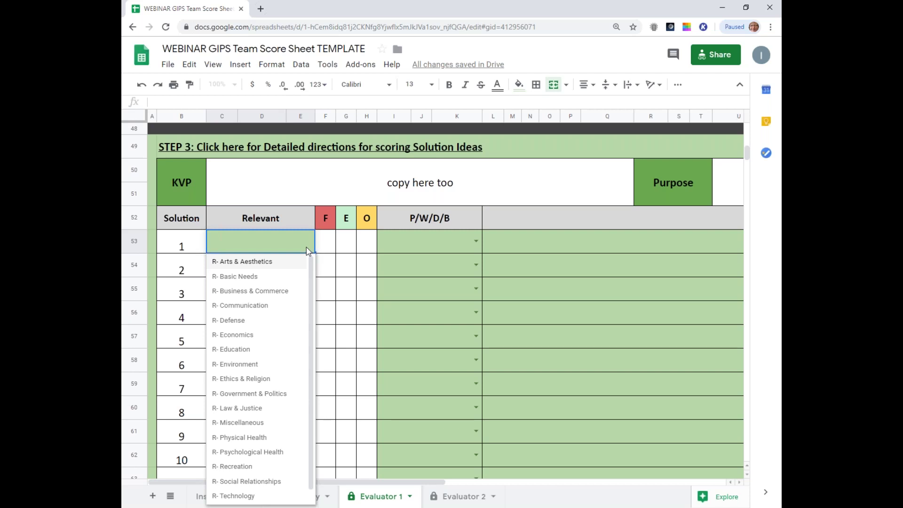
click(238, 350)
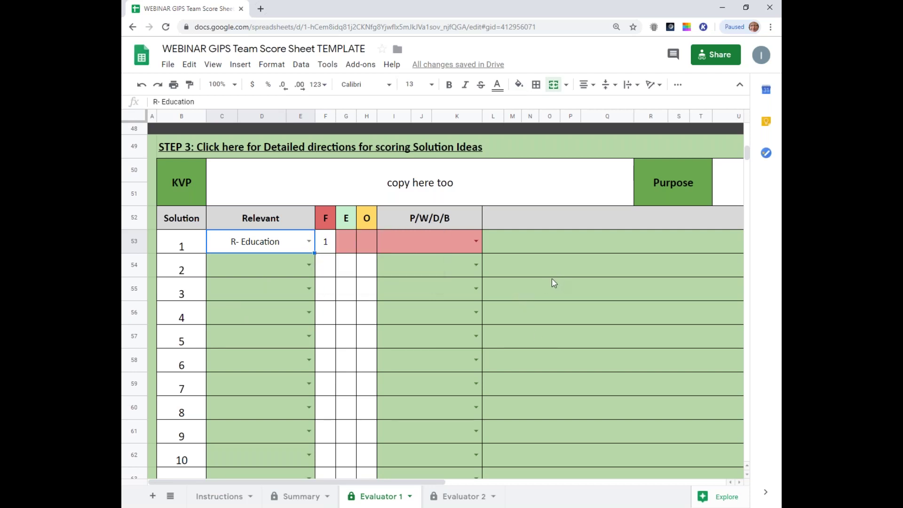
mouse_move(228, 243)
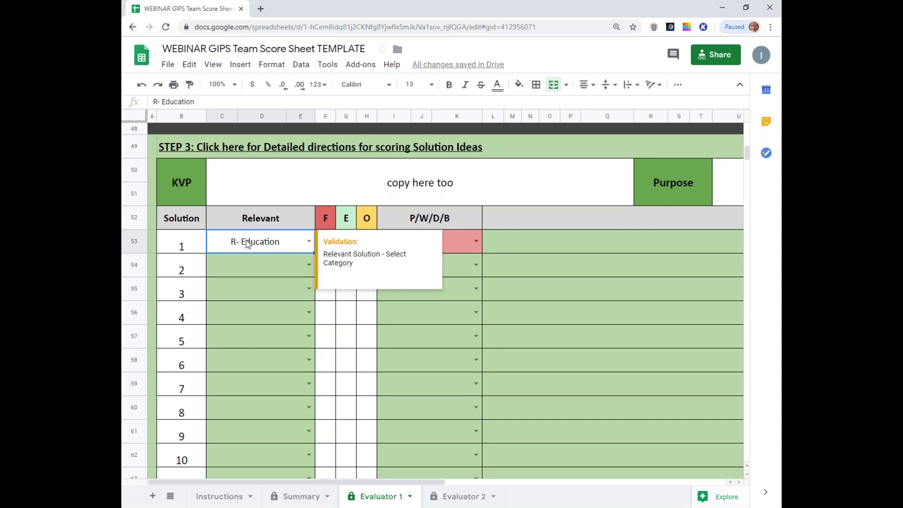
click(249, 266)
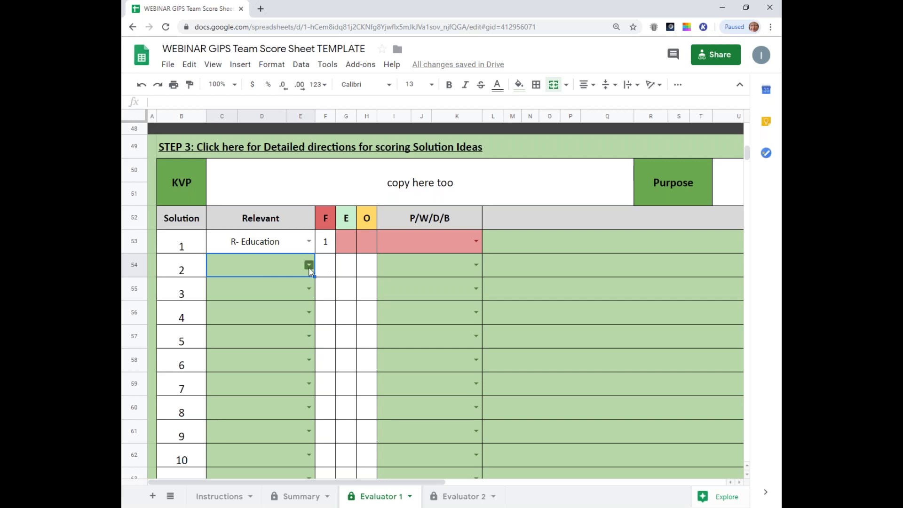
Score solution 1 with 1 in the E column and 0 in the O column.
click(352, 248)
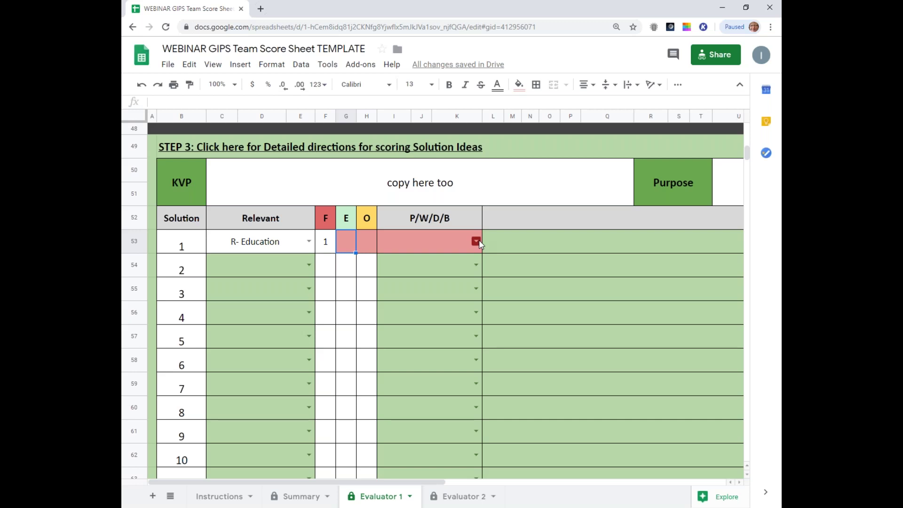
text(1)
key(Tab)
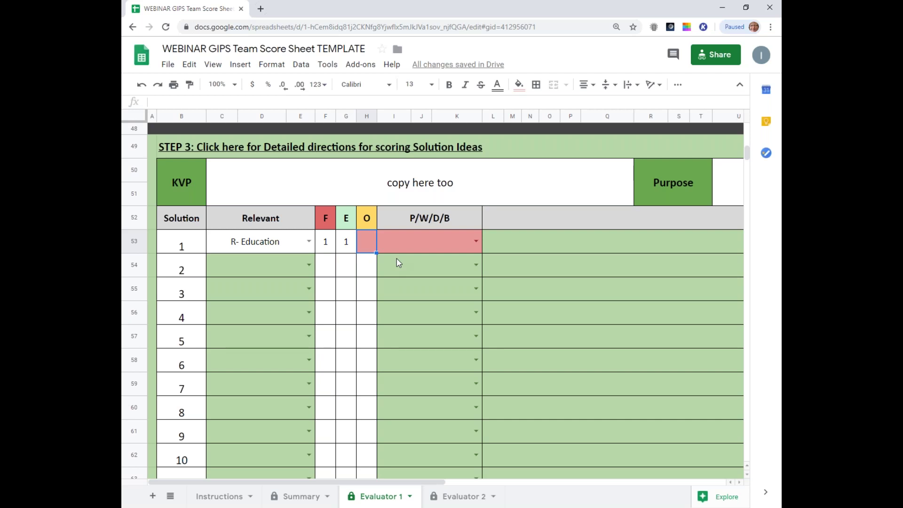
click(370, 248)
text(0)
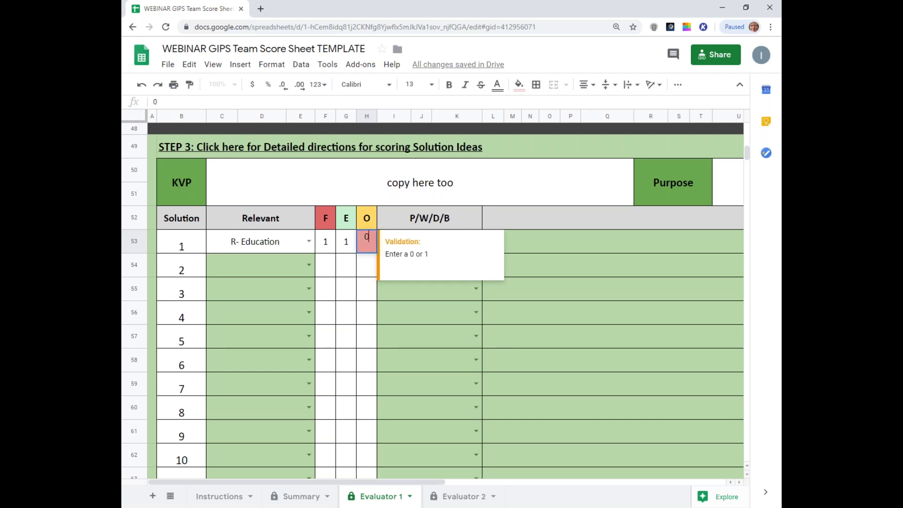
click(368, 269)
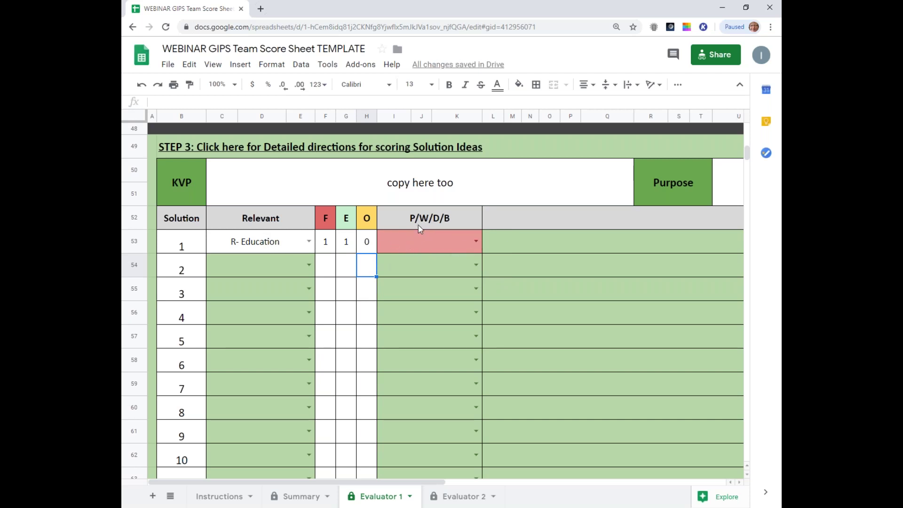
Set the P/W/D/B comment for solution 1 to Blank.
click(475, 239)
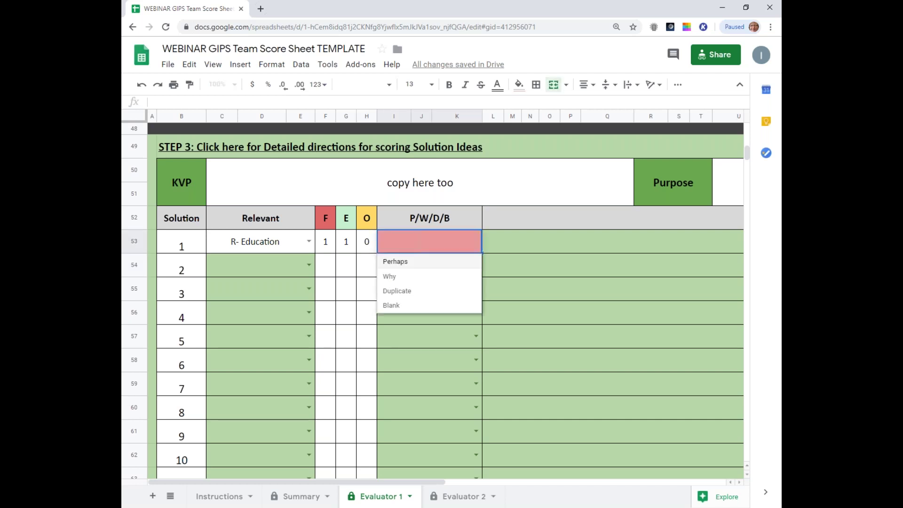
click(396, 306)
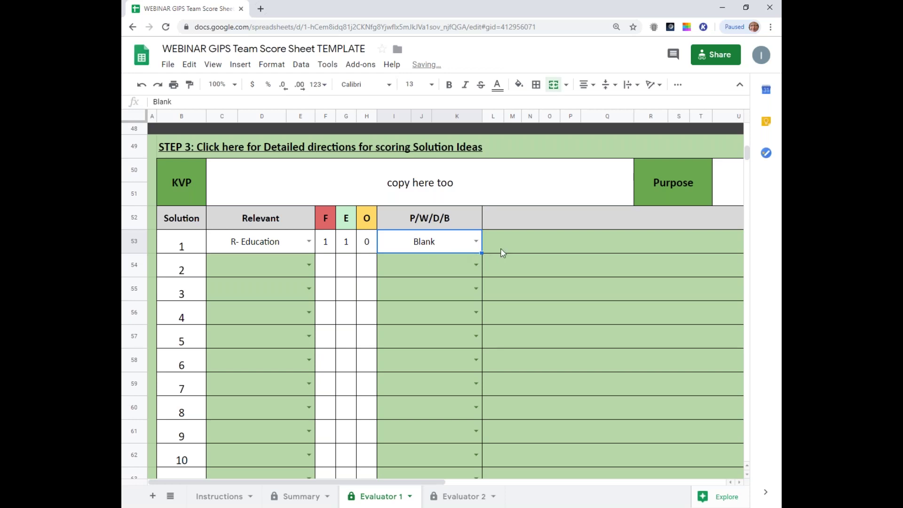
click(514, 237)
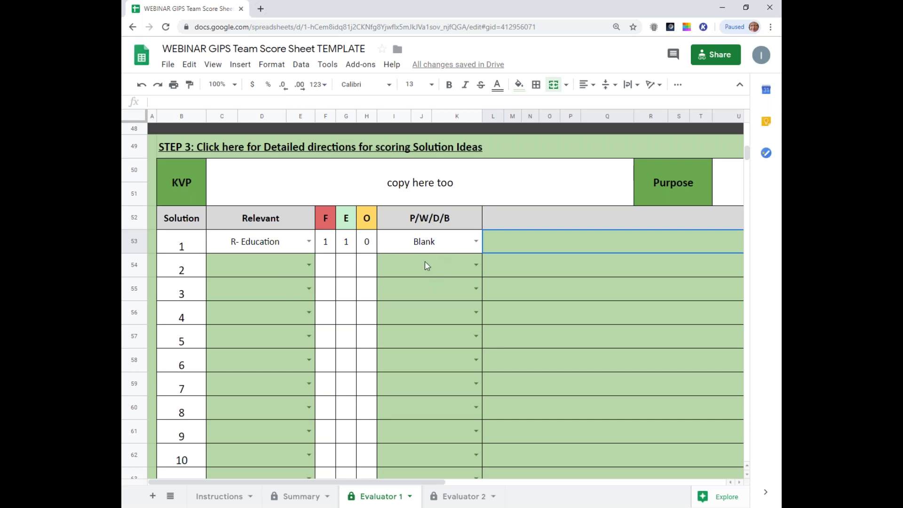
Leave solution 2 without a Relevant category and enter 0 in its F, E and O columns.
click(265, 267)
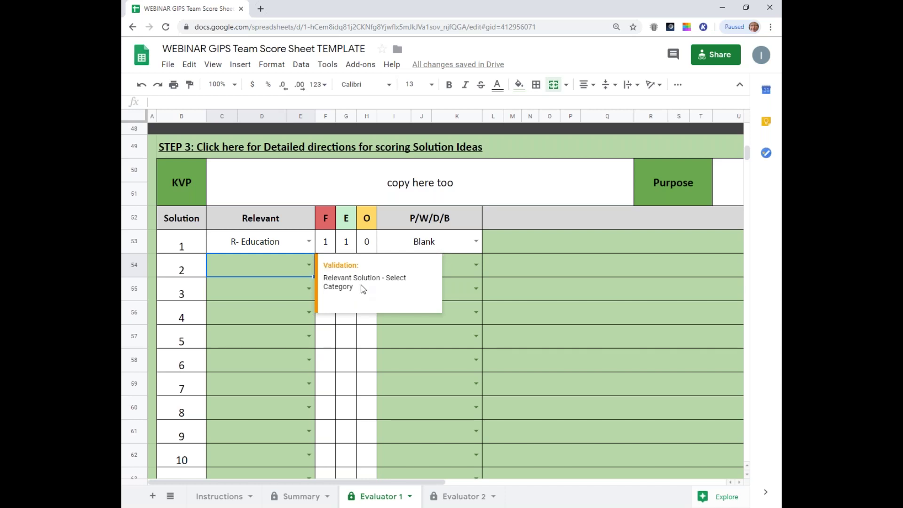
click(501, 275)
click(331, 265)
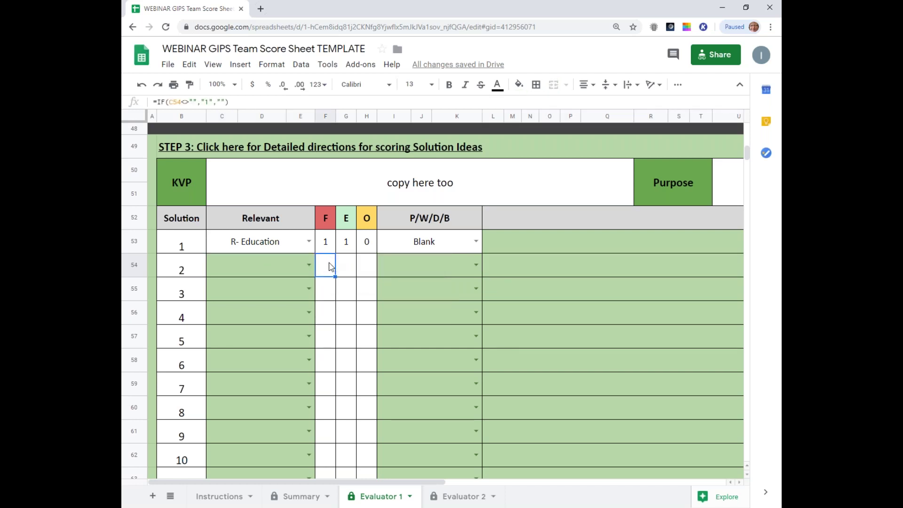
text(0)
click(353, 274)
text(0)
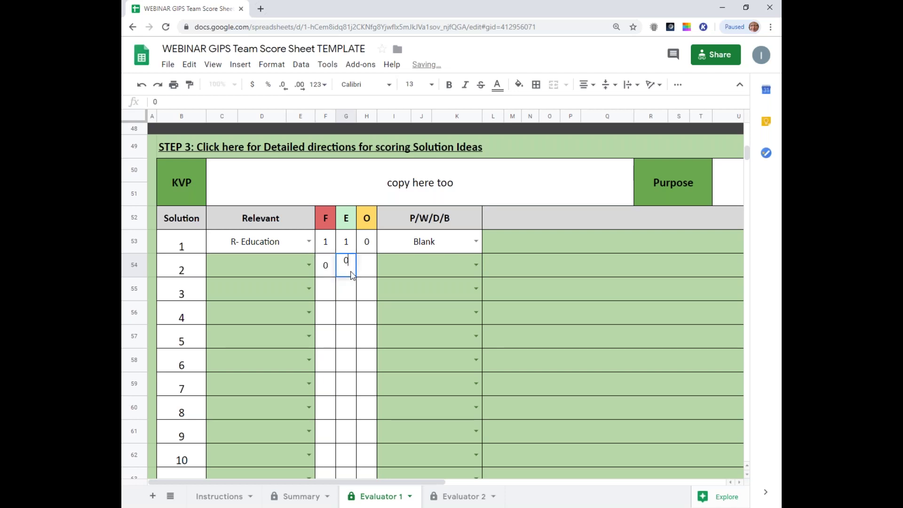
click(364, 272)
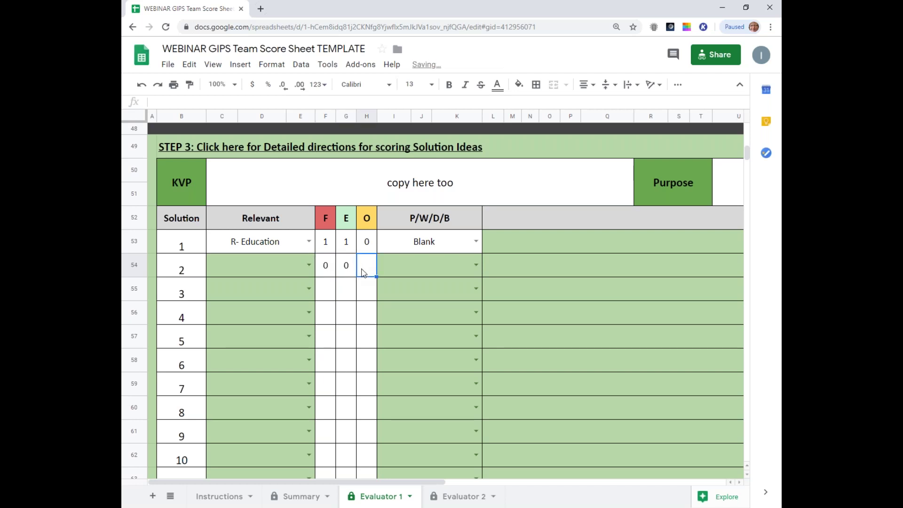
text(0)
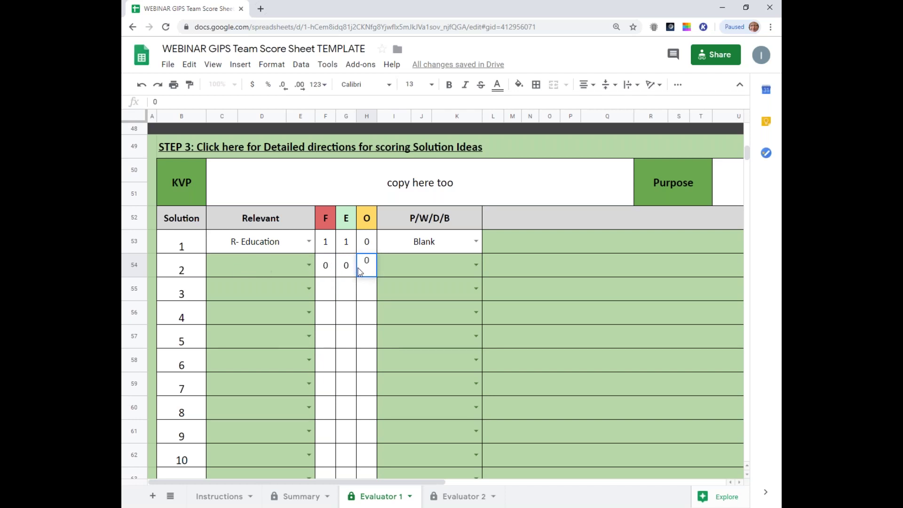
Set the P/W/D/B comment for solution 2 to Why and enter "make sure to comment" as its feedback.
click(475, 265)
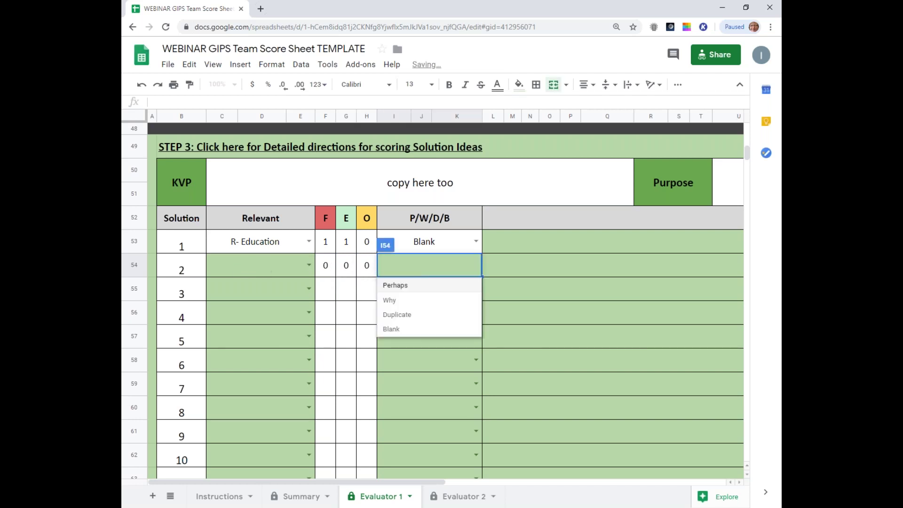
click(410, 304)
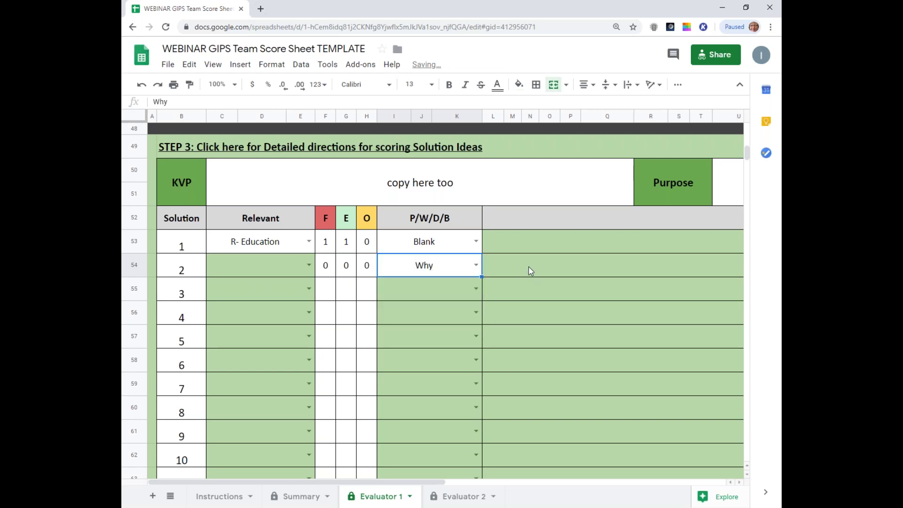
click(529, 266)
text(m)
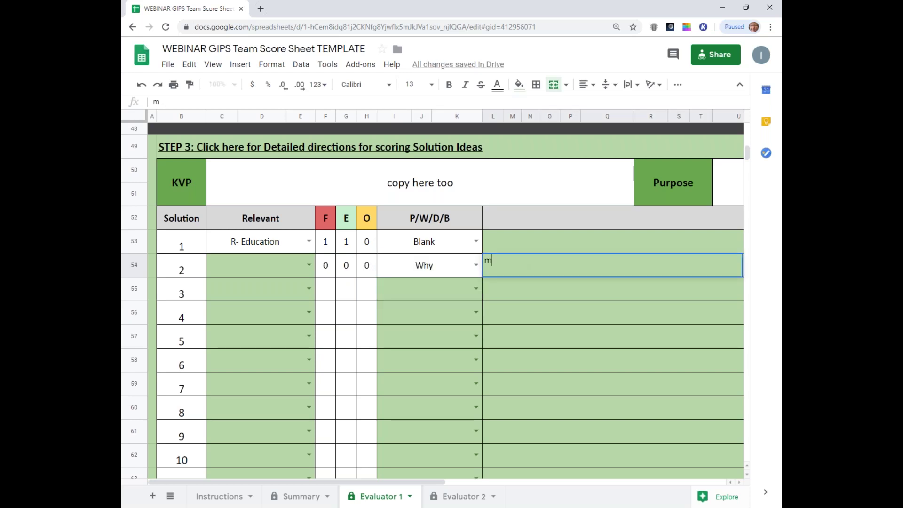
text(ake sure to comment)
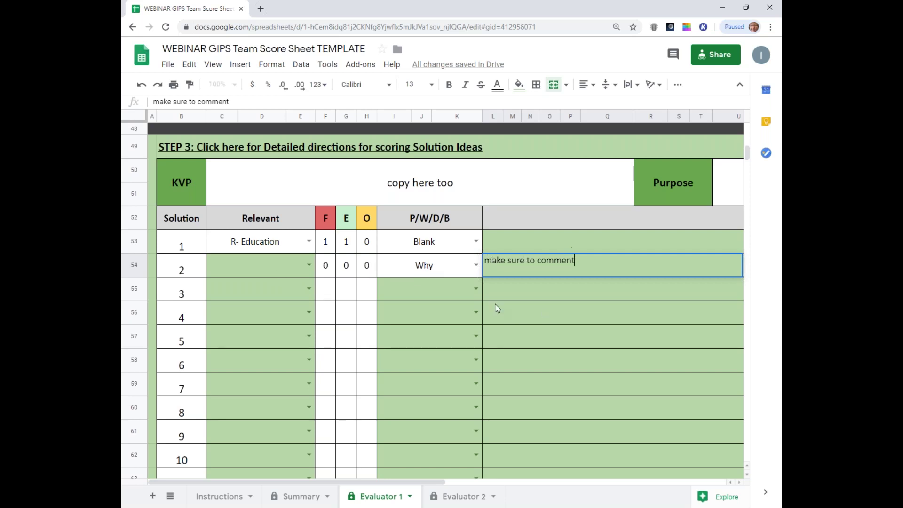
Examine the unique categories count, the Fluency, Elaboration, Flexibility and Originality scores, and the Step 3 total.
scroll(494, 294, down, 3)
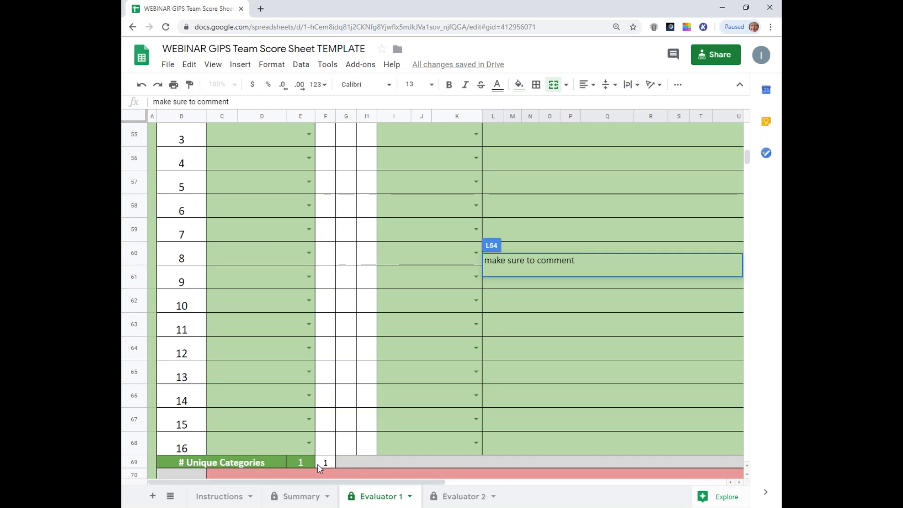
drag(315, 482, 577, 461)
scroll(524, 411, up, 3)
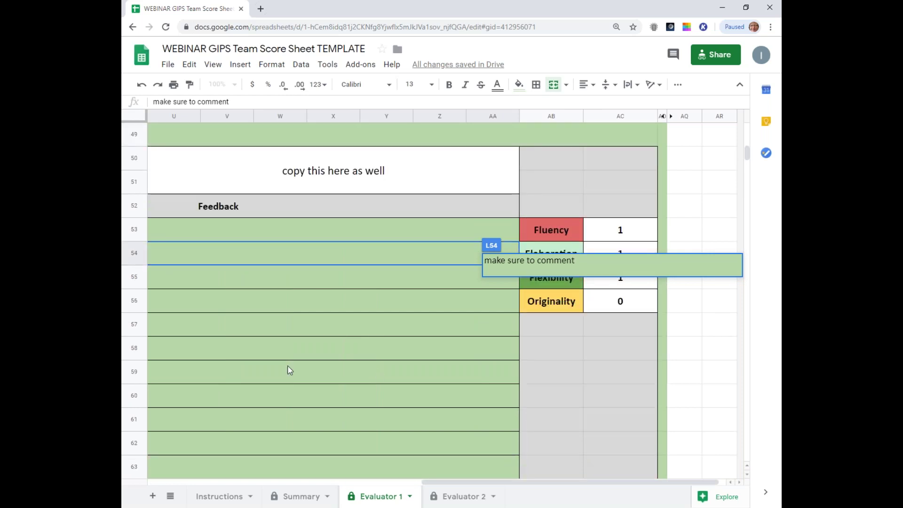
click(612, 215)
click(694, 237)
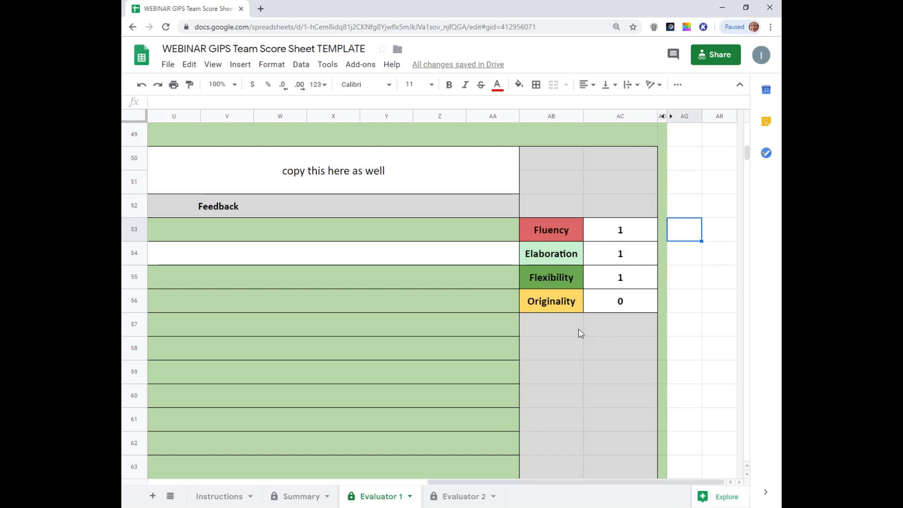
scroll(596, 324, down, 3)
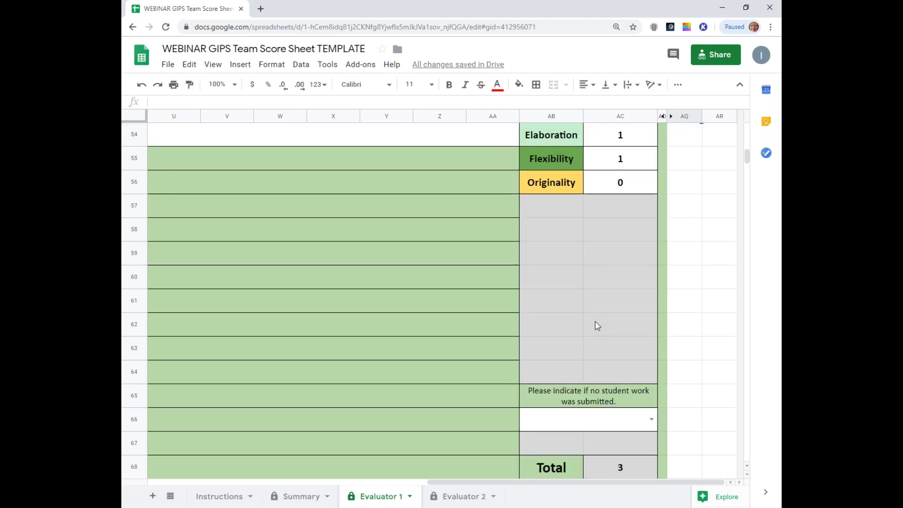
scroll(596, 325, down, 2)
scroll(596, 325, up, 3)
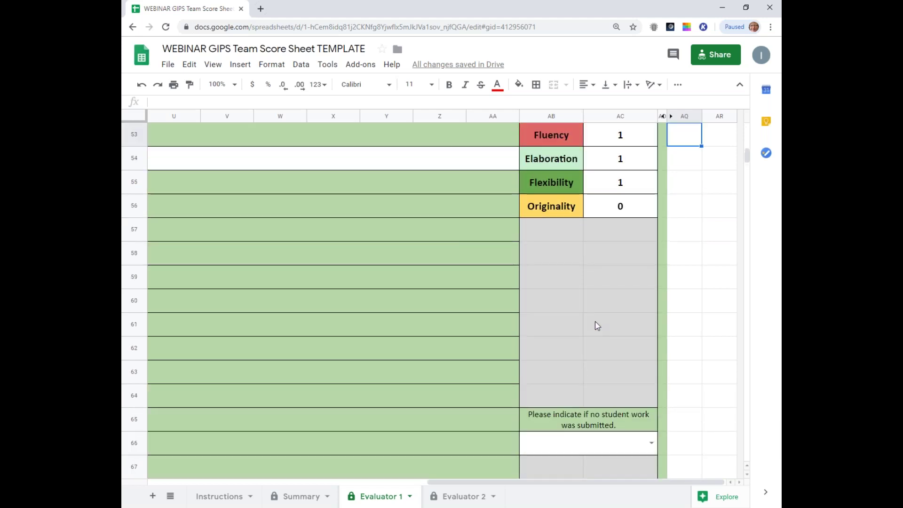
Set the Step 3 field for missing student submissions, above the total, to "No student work".
scroll(597, 325, down, 2)
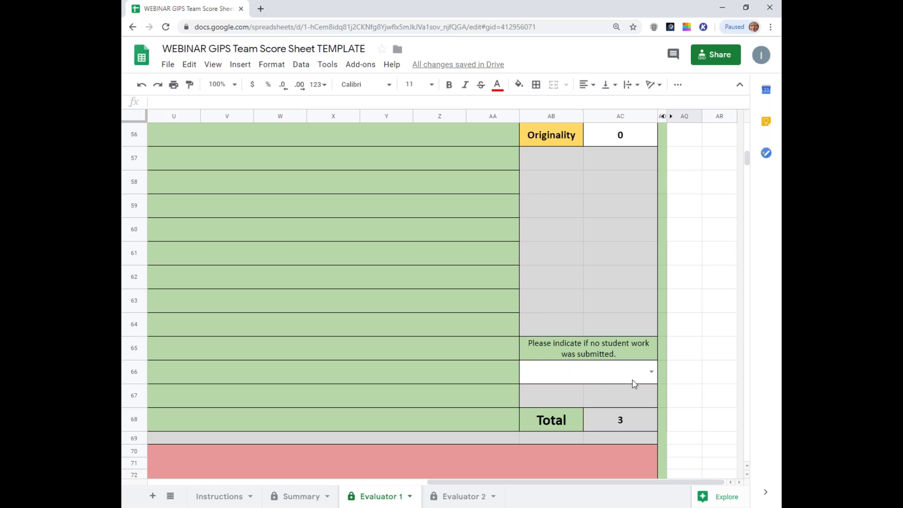
click(650, 375)
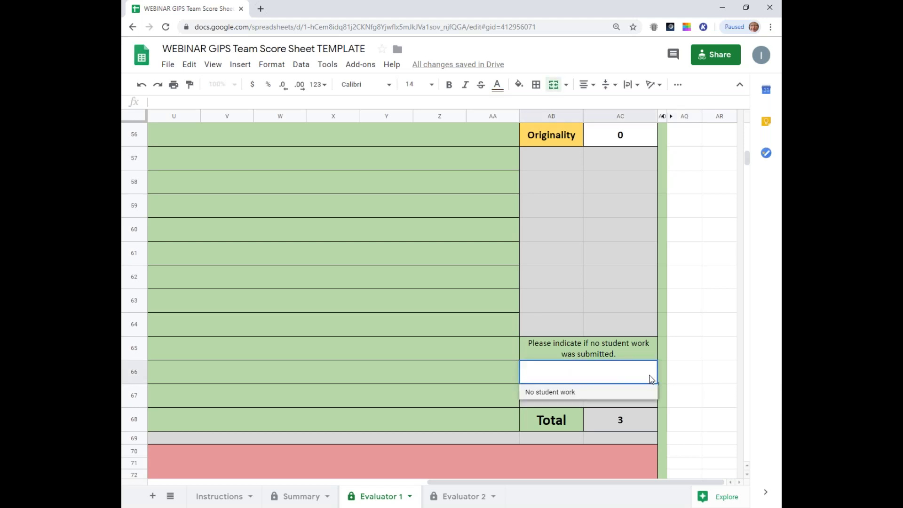
click(614, 393)
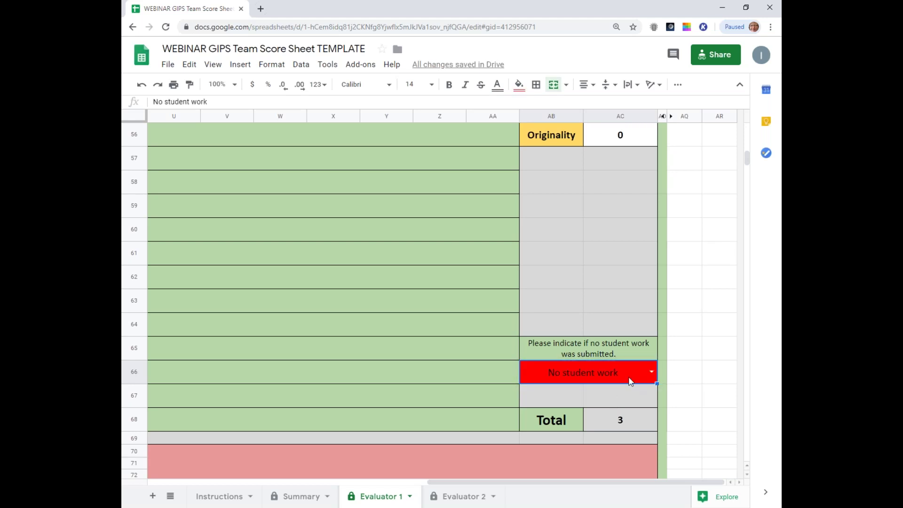
Clear the "No student work" entry from the Step 3 field for missing student submissions.
double_click(650, 374)
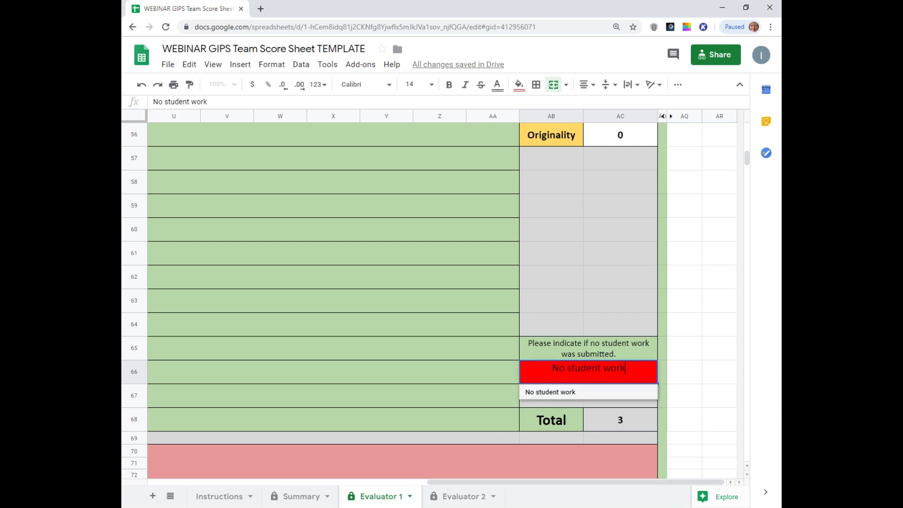
drag(633, 367, 519, 364)
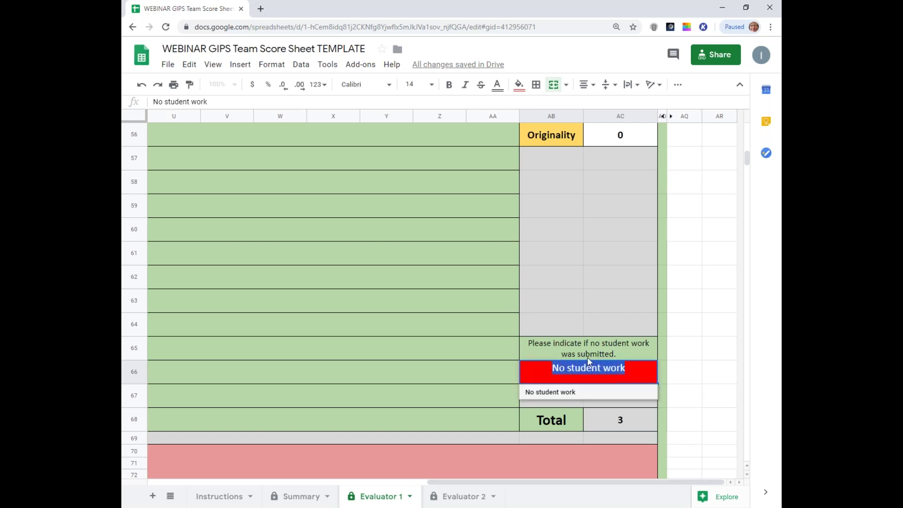
key(BackSpace)
click(555, 323)
click(415, 397)
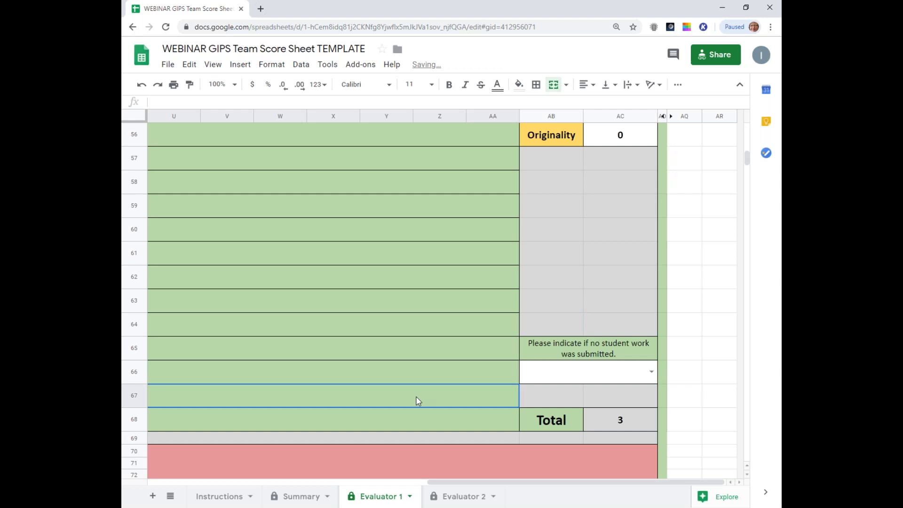
Open the linked detailed directions on scoring the Criteria and the Grid from the Step 4 & 5 heading.
scroll(389, 416, down, 3)
drag(477, 475, 373, 479)
drag(481, 488, 197, 489)
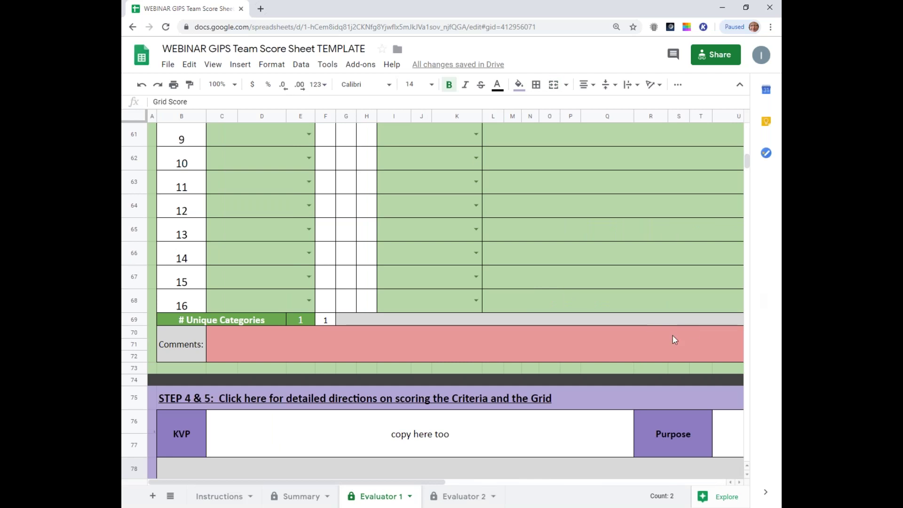
scroll(616, 320, down, 5)
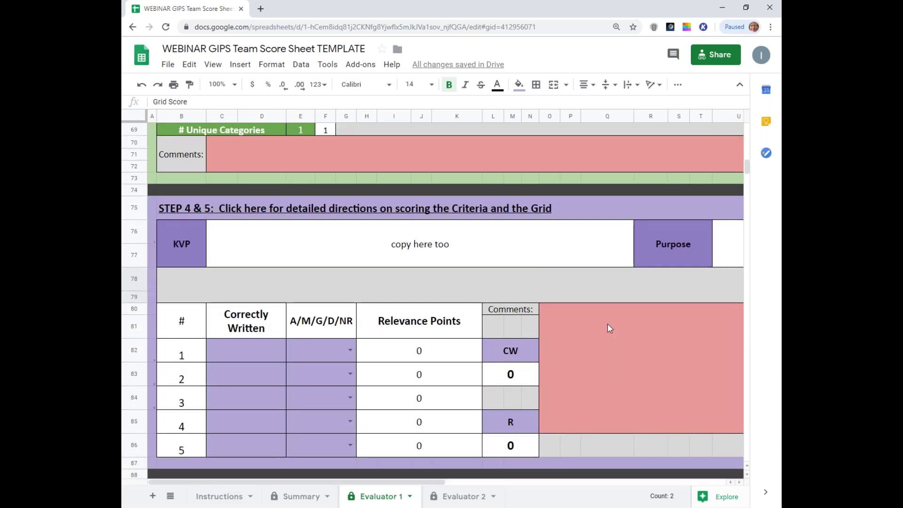
scroll(607, 323, down, 1)
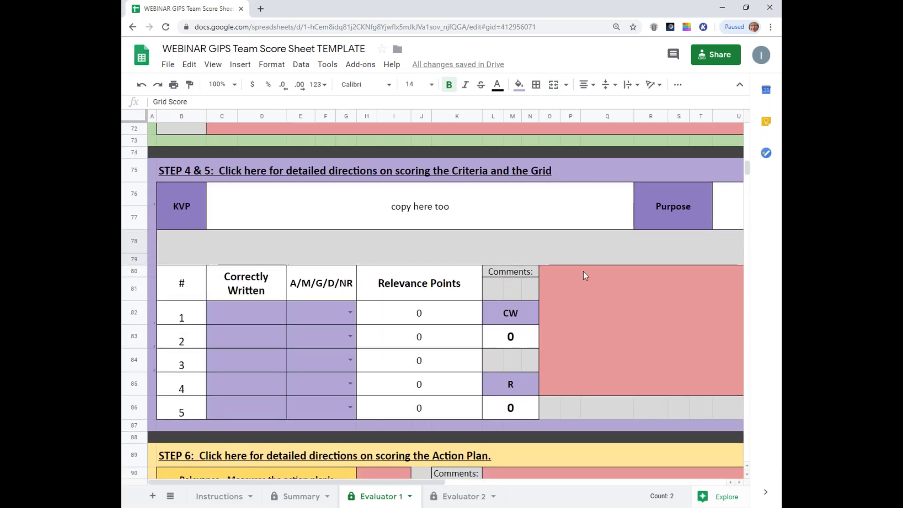
click(340, 177)
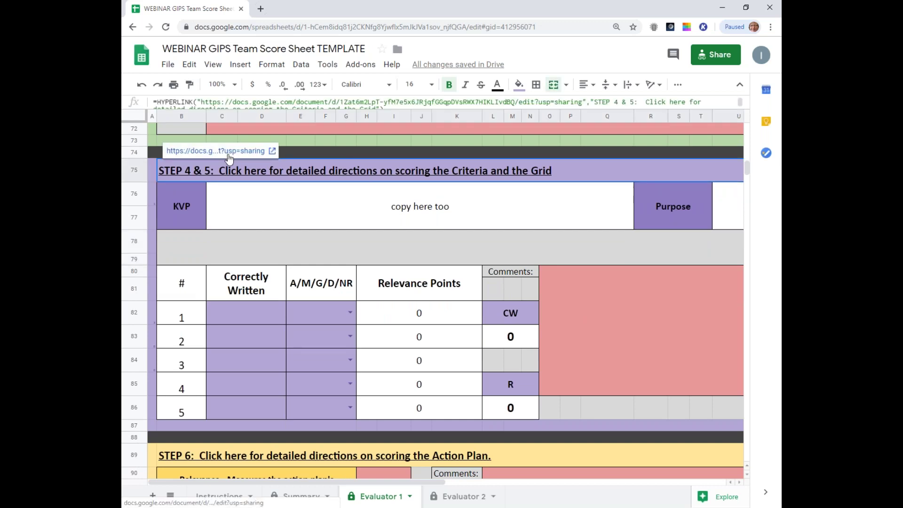
click(231, 158)
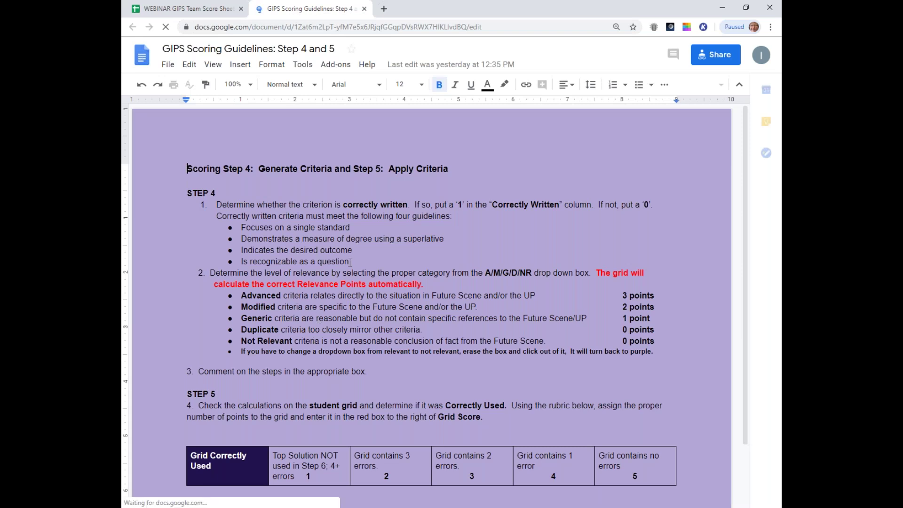
Read the Step 4 and 5 scoring guidelines and move the document out of the score sheet's window.
scroll(374, 482, down, 2)
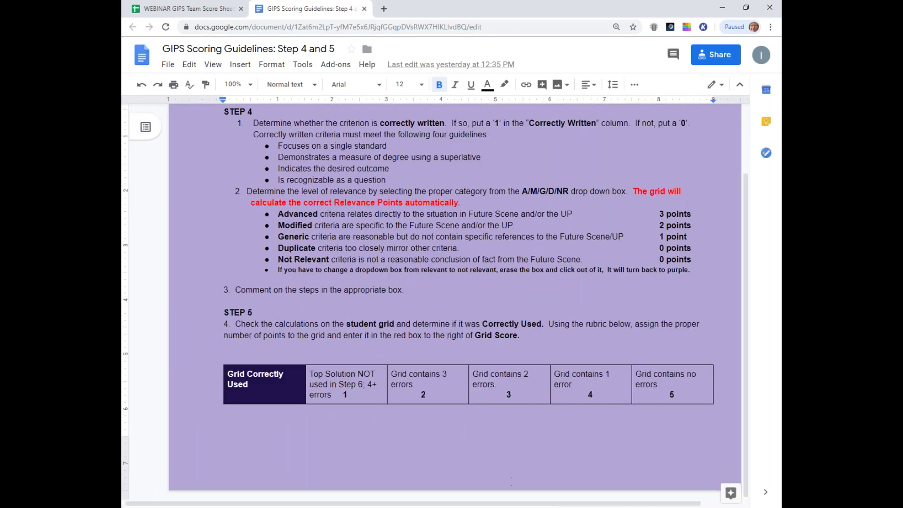
scroll(548, 483, up, 2)
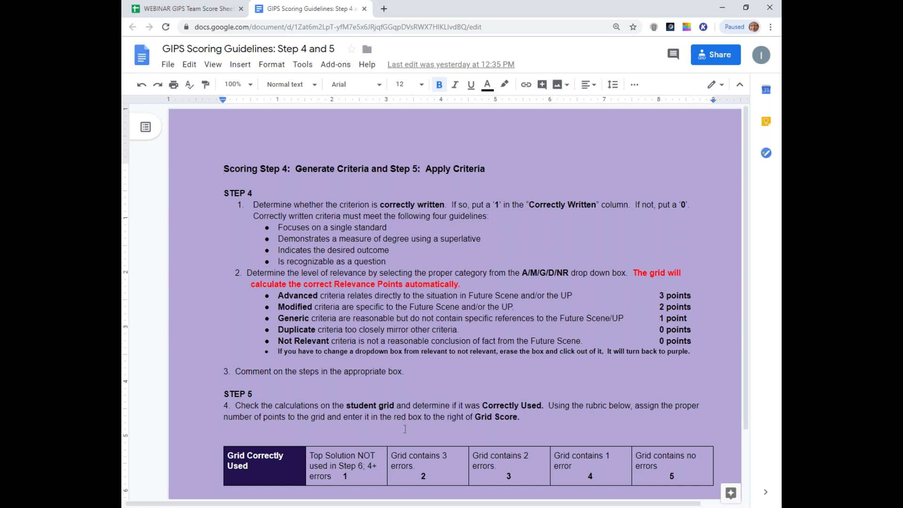
drag(303, 9, 902, 61)
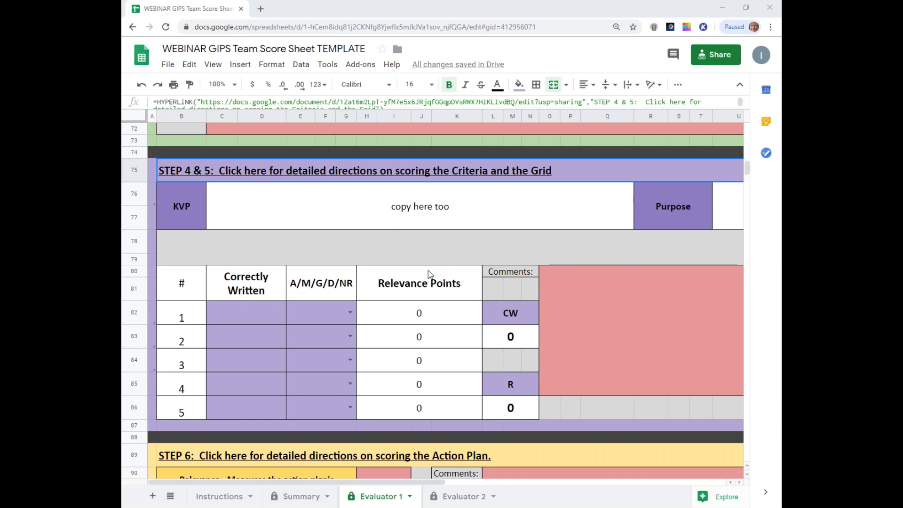
Compare the KVP and Purpose text entered in Step 2 with the copies shown in Step 3 and Step 4 & 5.
scroll(439, 256, up, 9)
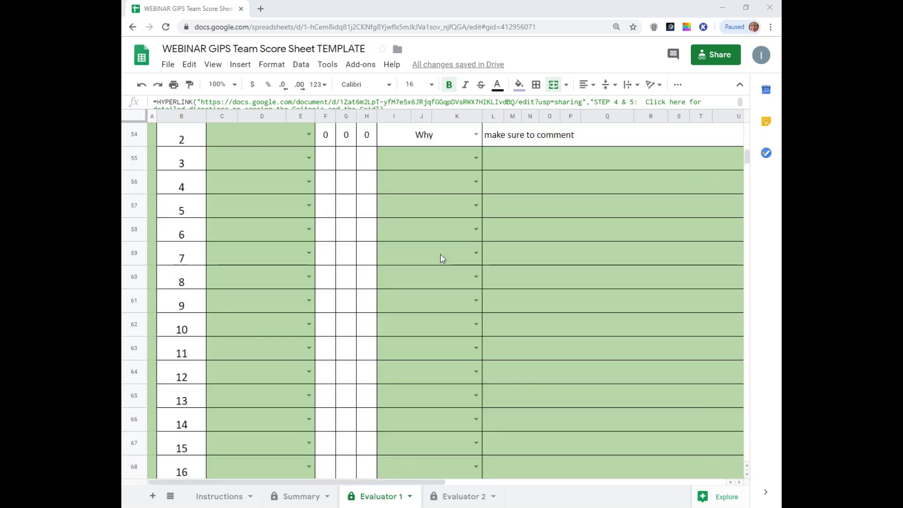
scroll(440, 254, up, 7)
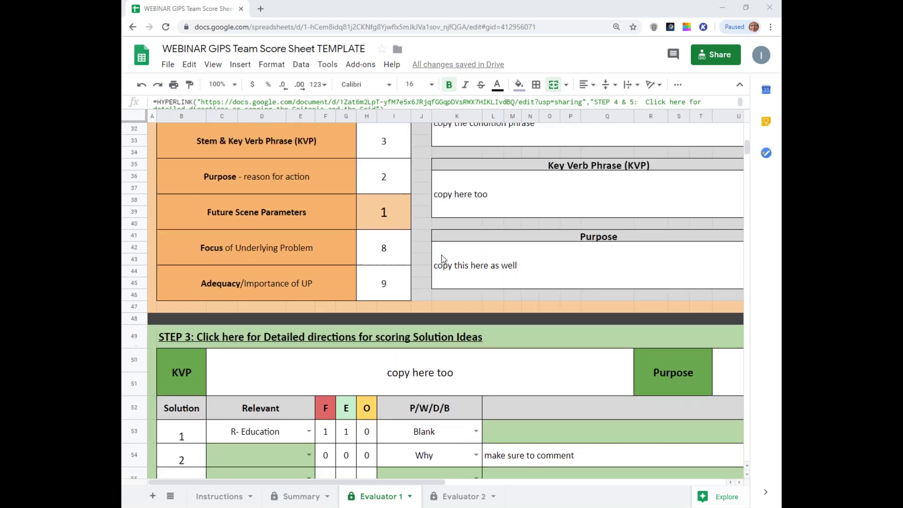
scroll(442, 258, up, 5)
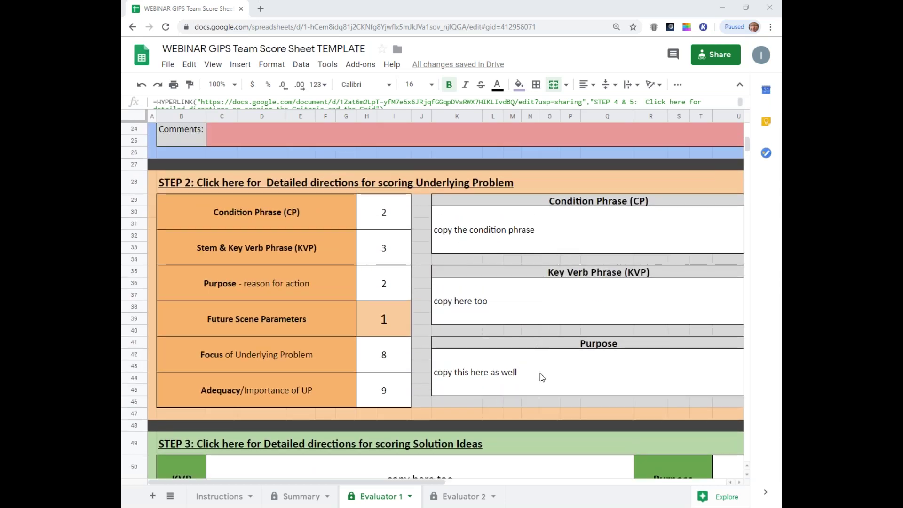
scroll(530, 343, down, 3)
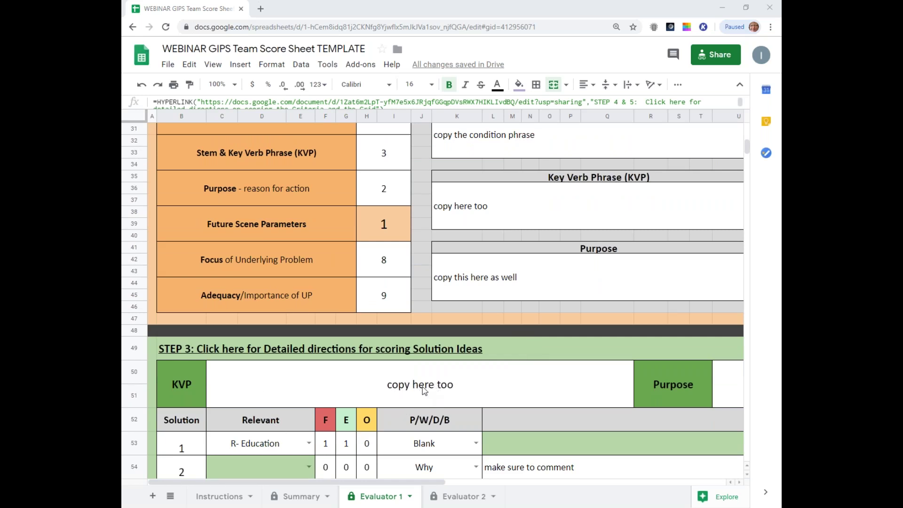
drag(412, 479, 587, 476)
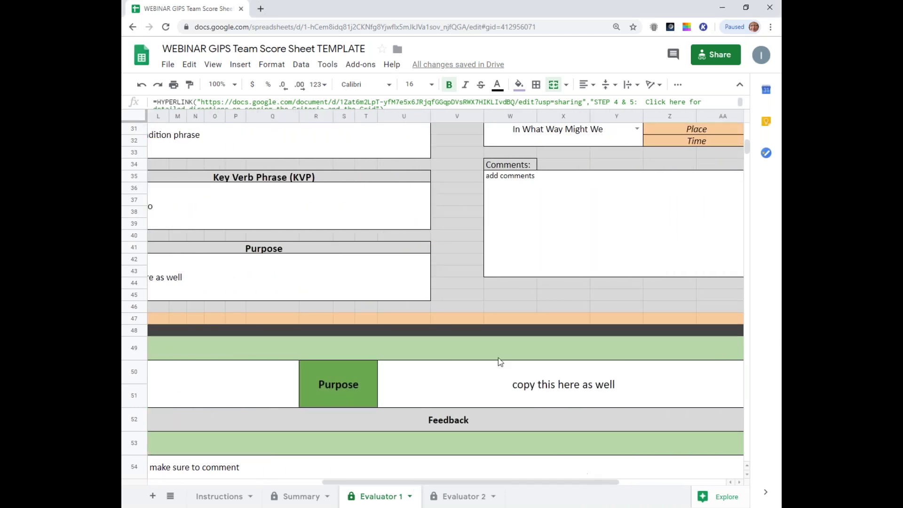
scroll(489, 372, down, 5)
scroll(486, 371, down, 5)
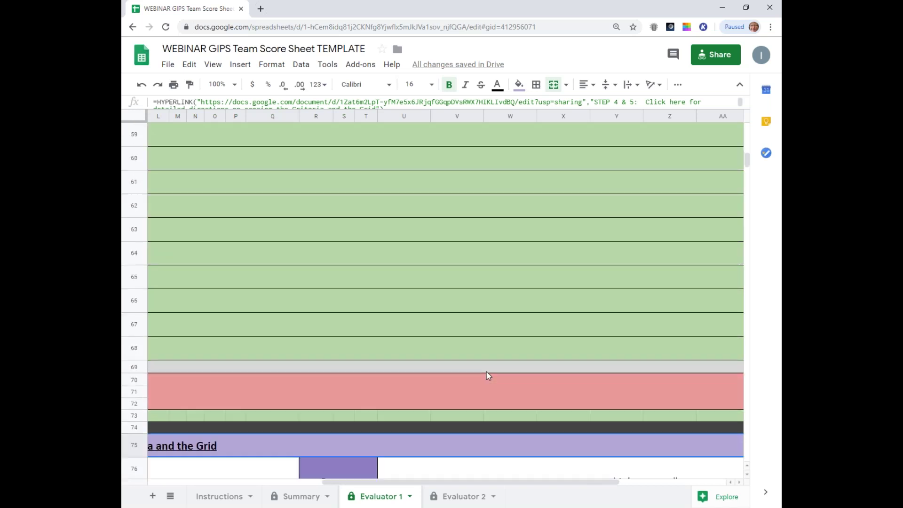
drag(467, 486, 341, 486)
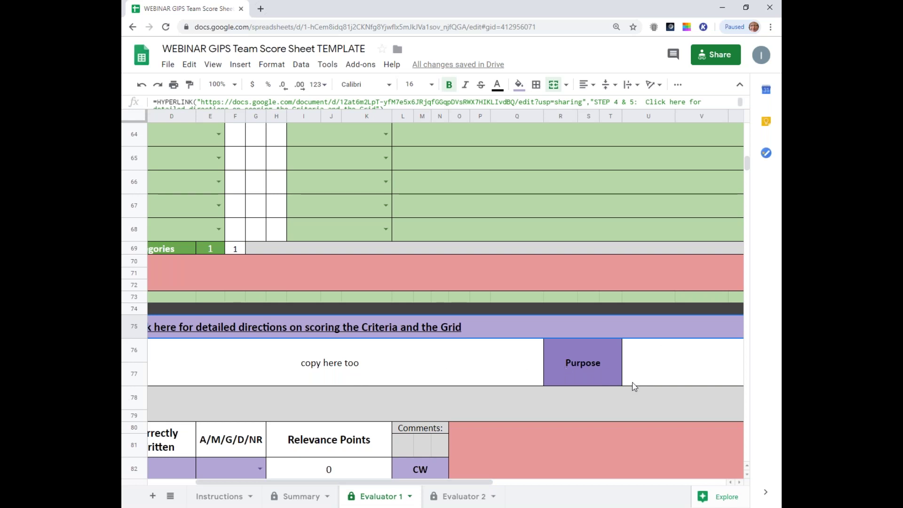
Score criterion 1 in the Step 4 & 5 table with 1 for Correctly Written and the relevance category Modified.
drag(470, 482, 394, 478)
scroll(528, 393, down, 3)
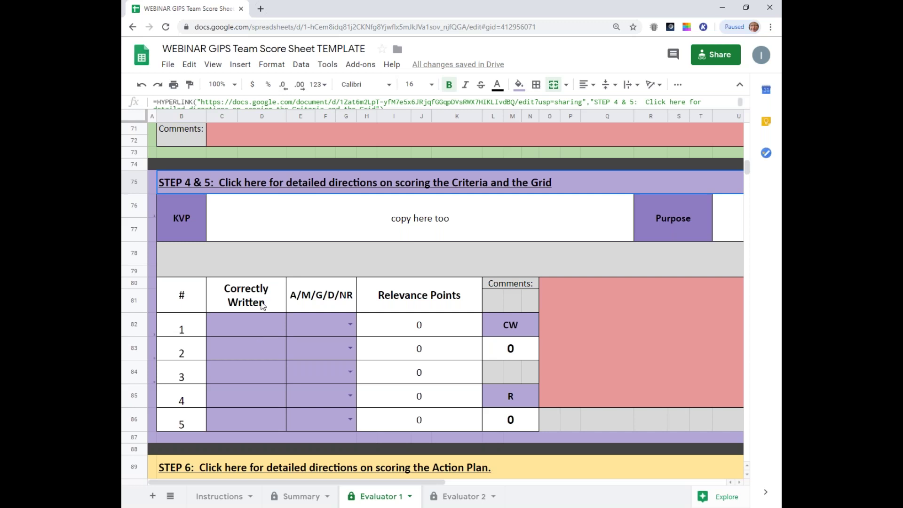
click(243, 321)
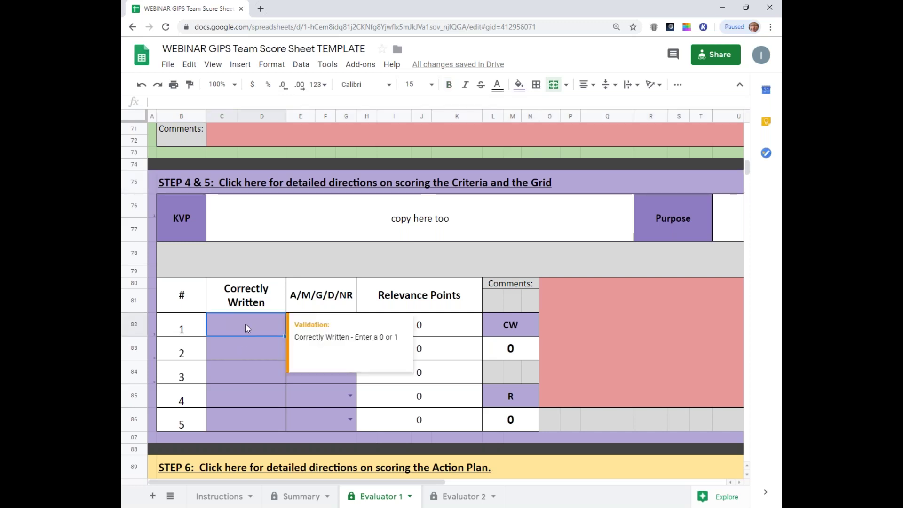
text(1)
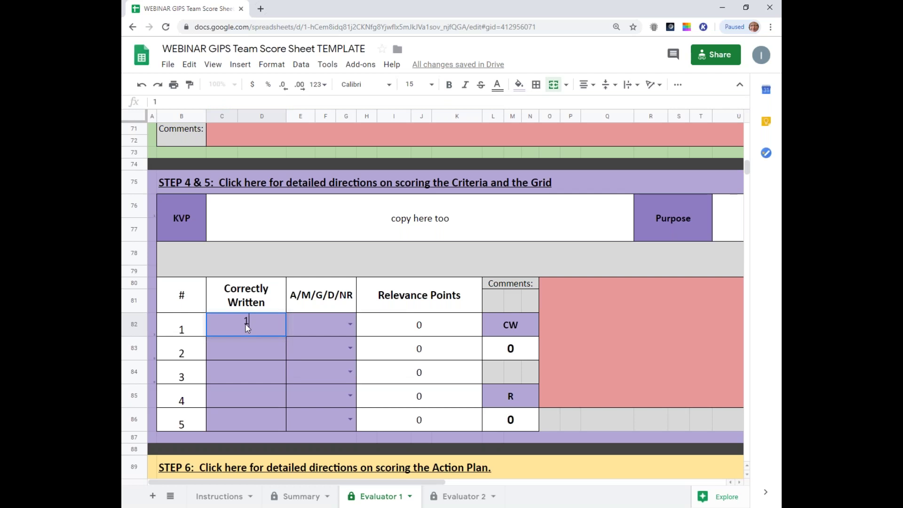
click(333, 318)
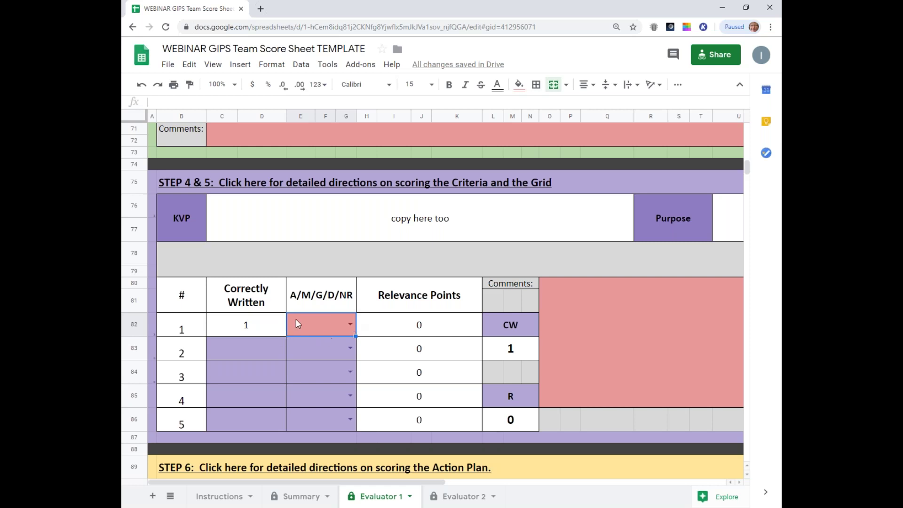
click(350, 325)
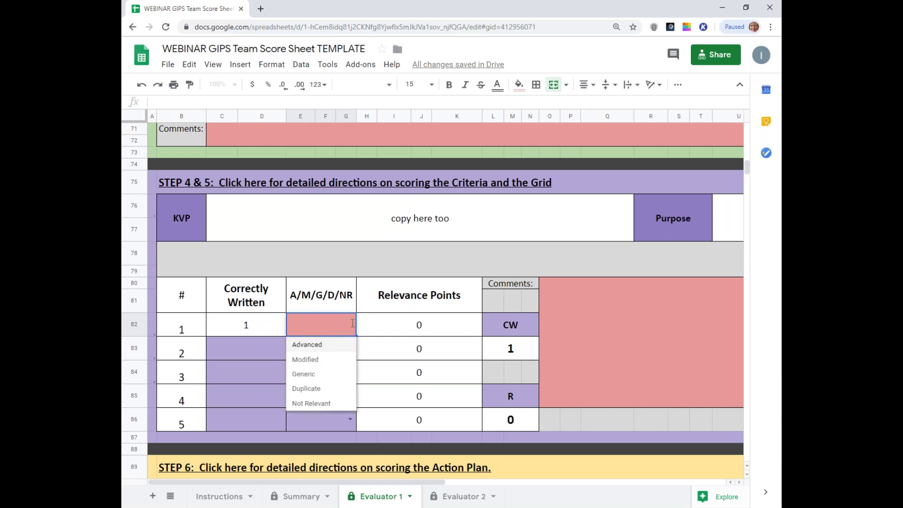
click(329, 359)
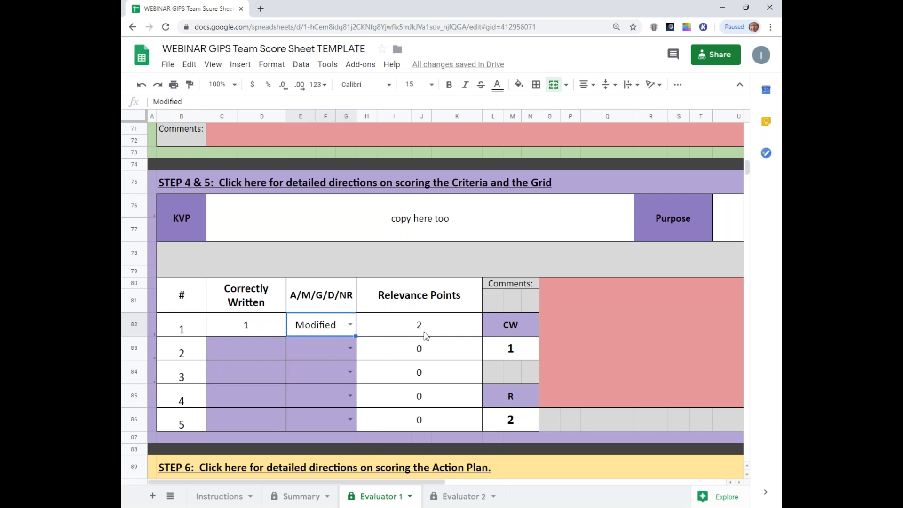
Score criterion 2 with 1 for Correctly Written and the relevance category Advanced.
click(256, 349)
text(1)
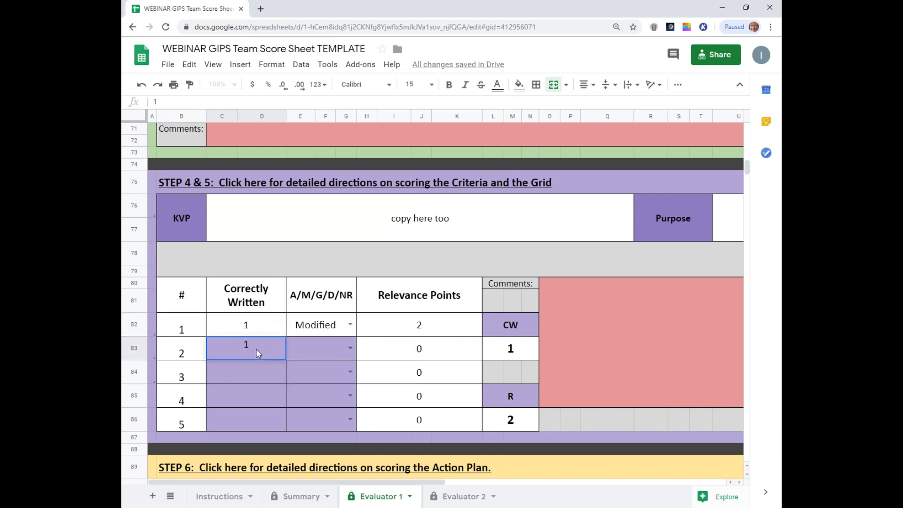
click(350, 348)
click(319, 371)
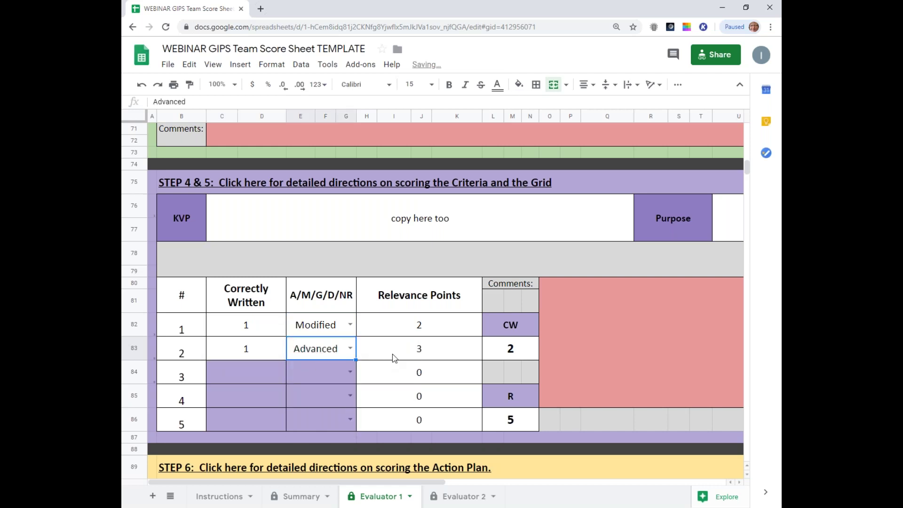
Score criterion 3 with 0 for Correctly Written and the relevance category Not Relevant.
click(245, 374)
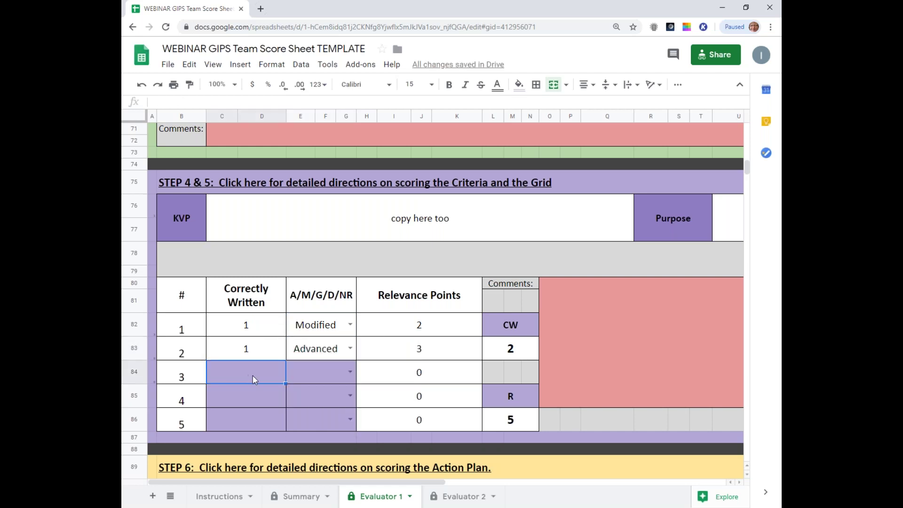
text(0)
click(349, 372)
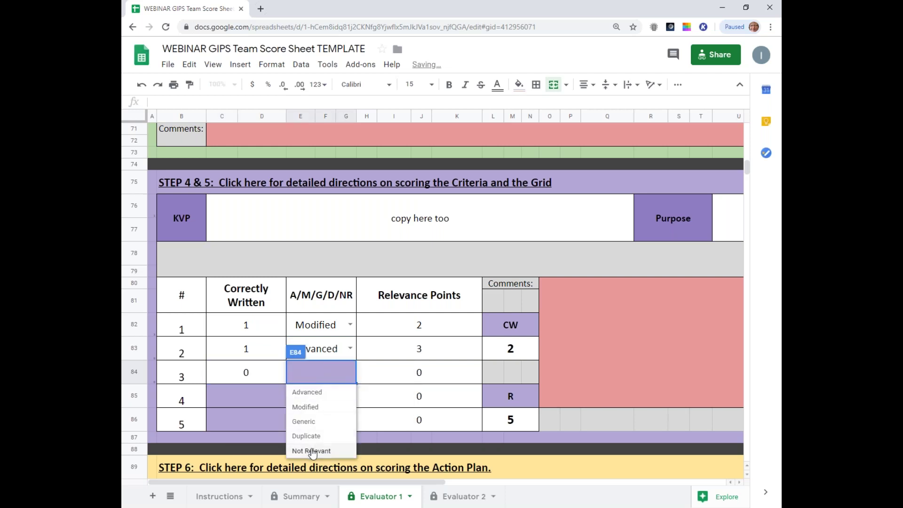
click(314, 450)
Change criterion 3's A/M/G/D/NR category to Advanced and check its Relevance Points and Correctly Written cells.
click(350, 372)
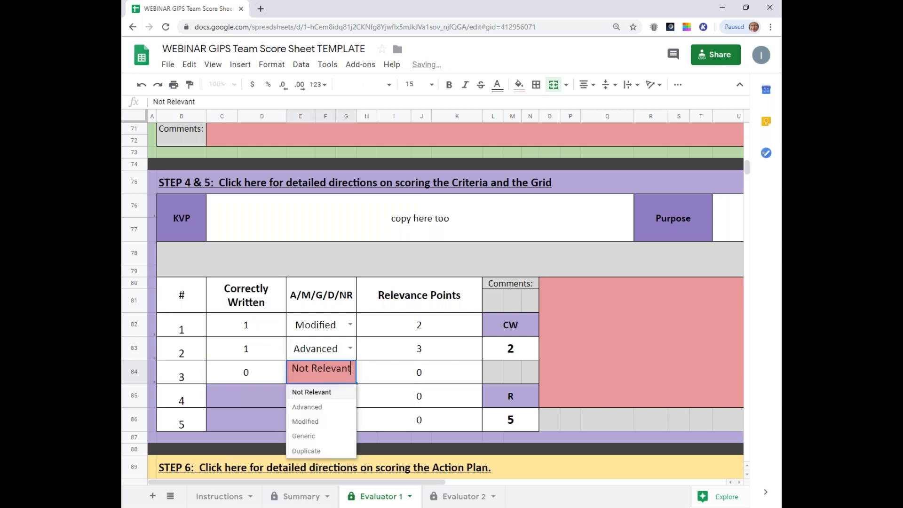
click(326, 406)
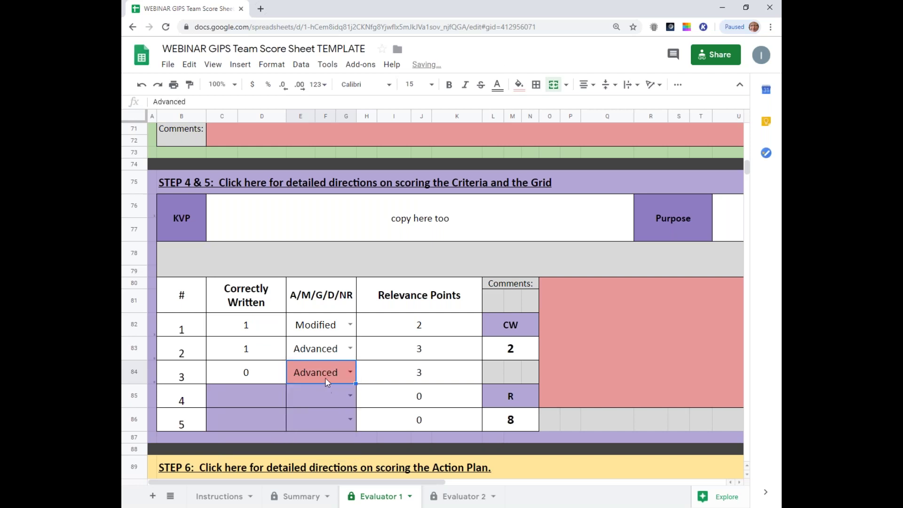
click(391, 371)
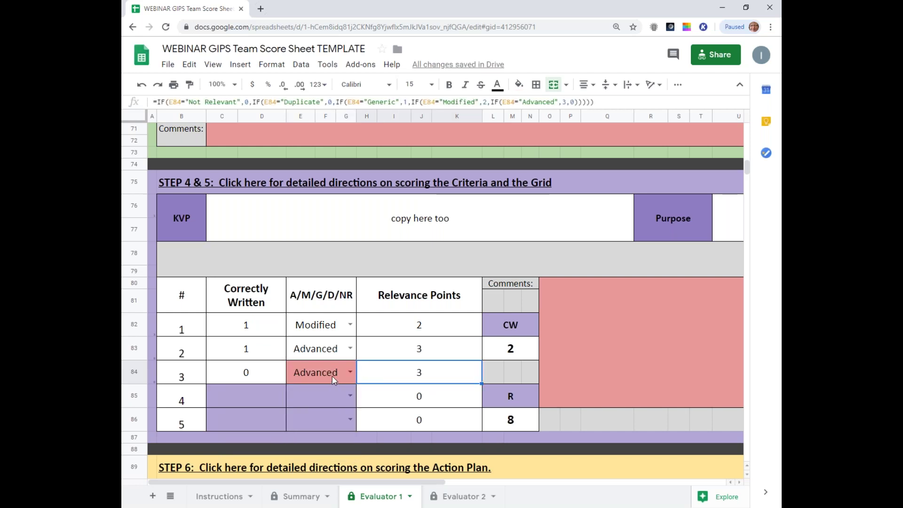
click(252, 373)
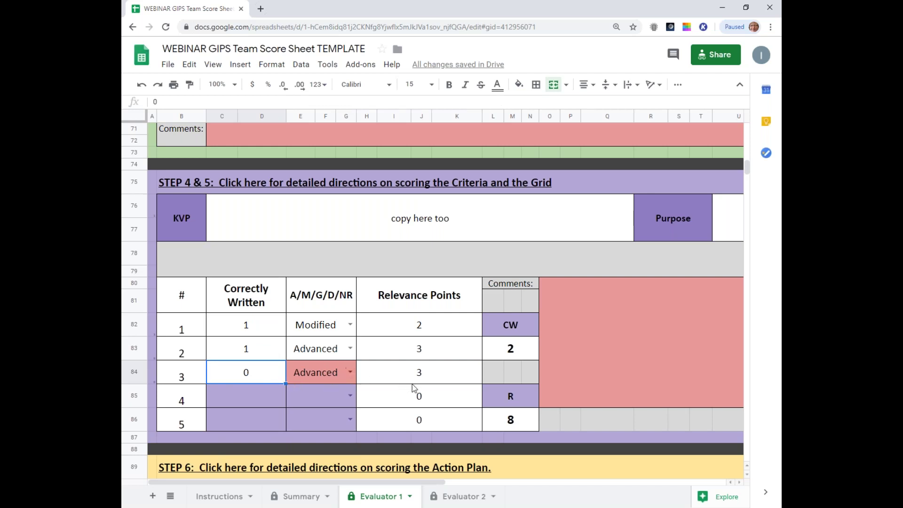
Score criterion 4 in the Step 4 & 5 table with 1 for Correctly Written and the relevance category Advanced.
click(271, 403)
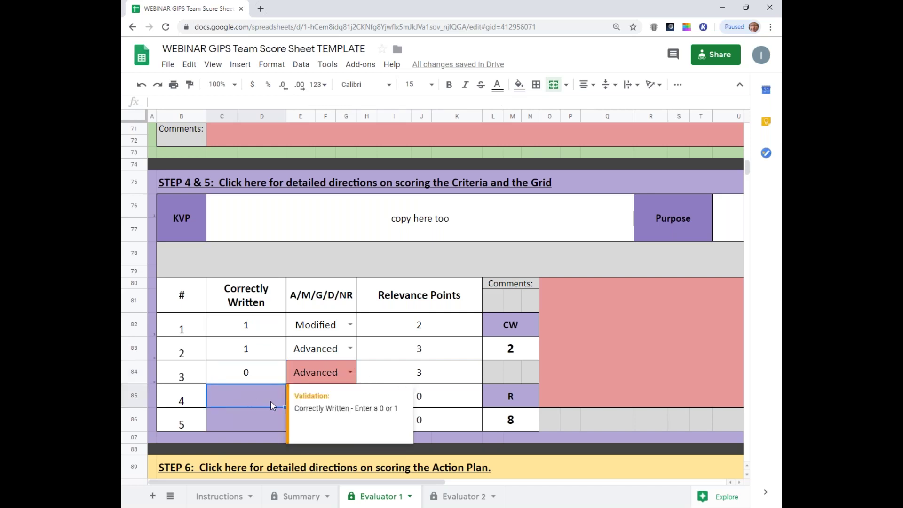
text(1)
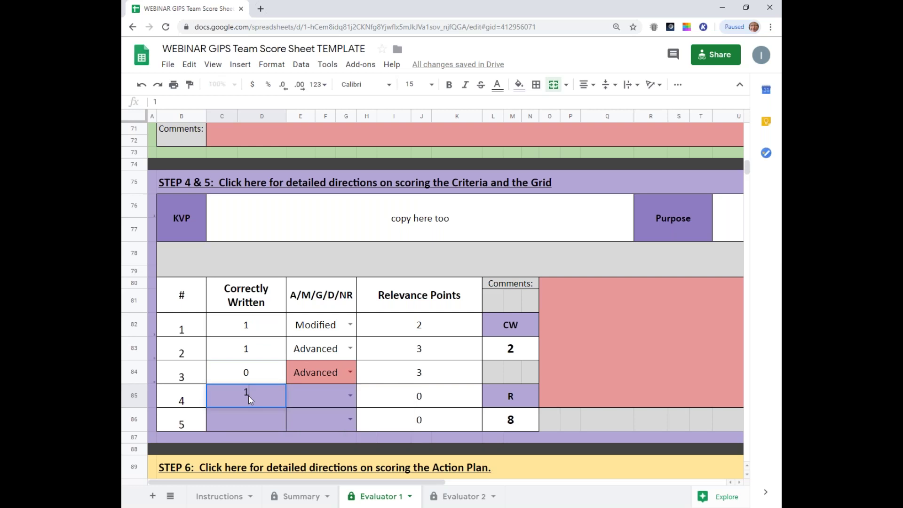
click(336, 395)
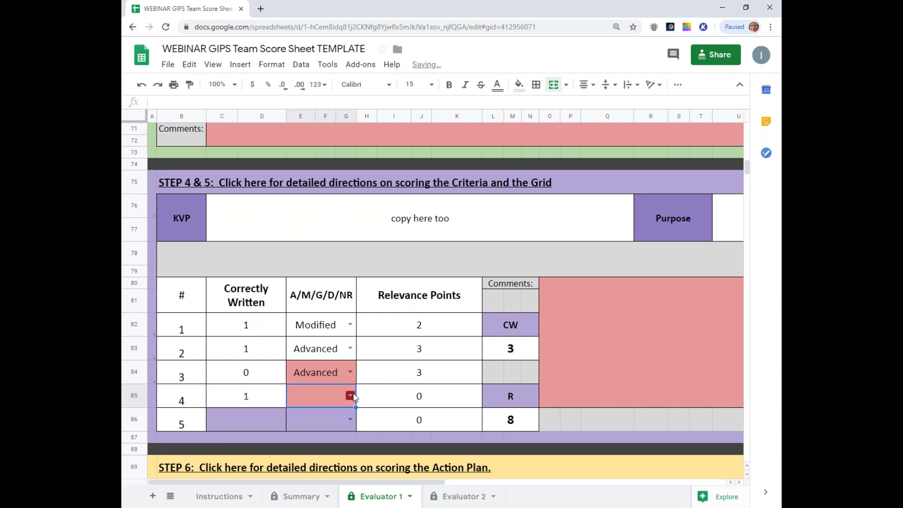
click(349, 394)
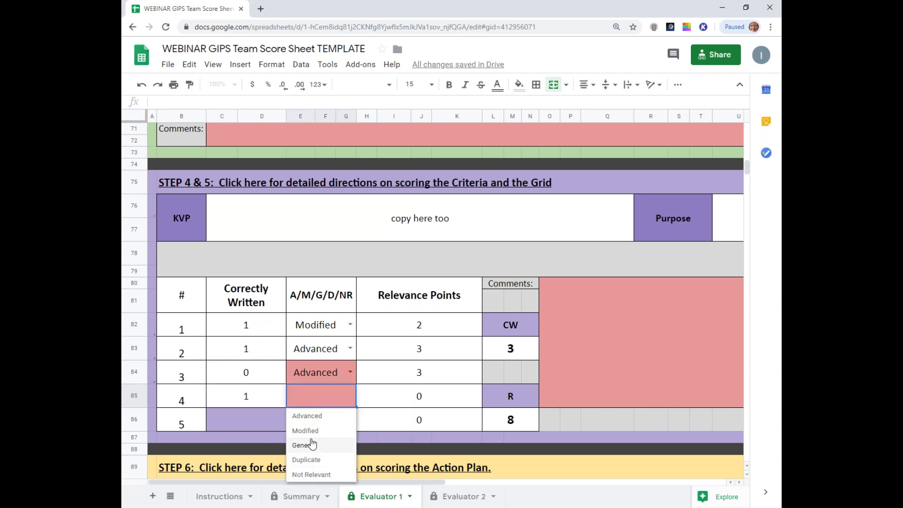
click(314, 416)
click(400, 397)
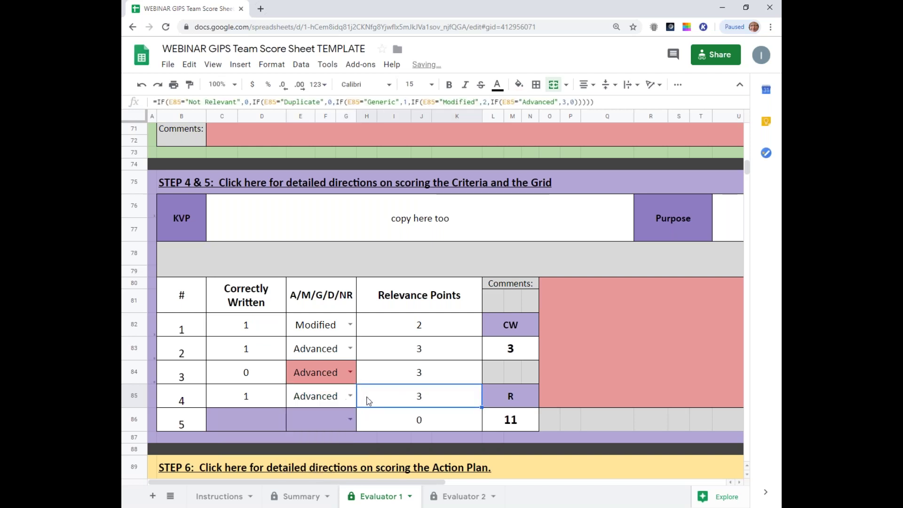
Score criterion 5 with 1 for Correctly Written and the relevance category Generic.
click(252, 419)
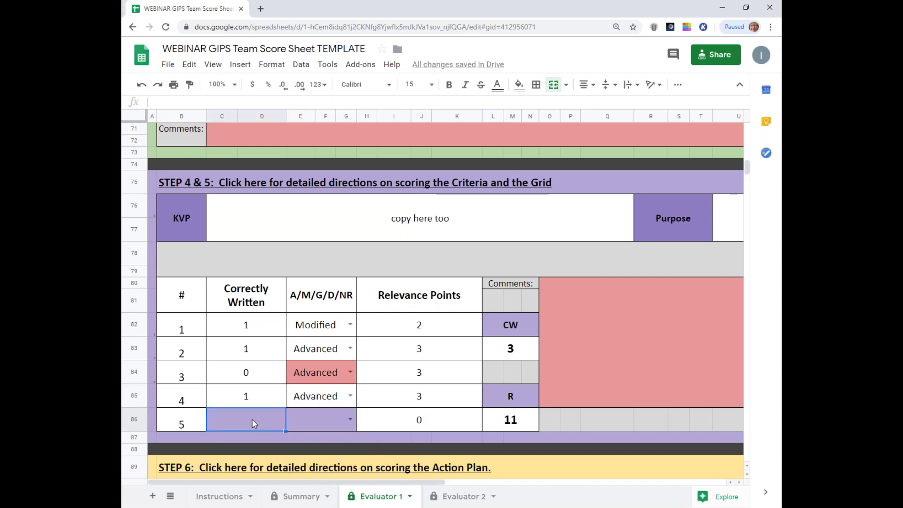
text(1)
click(309, 415)
click(349, 419)
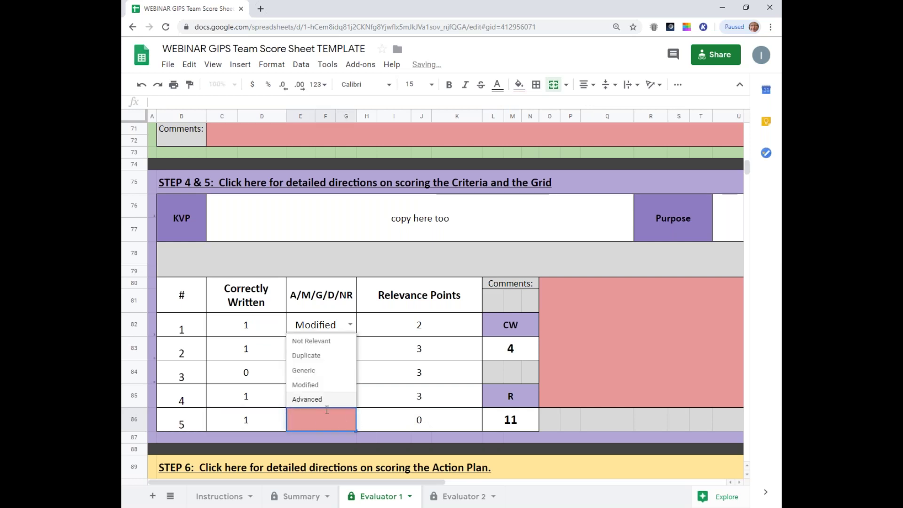
click(305, 370)
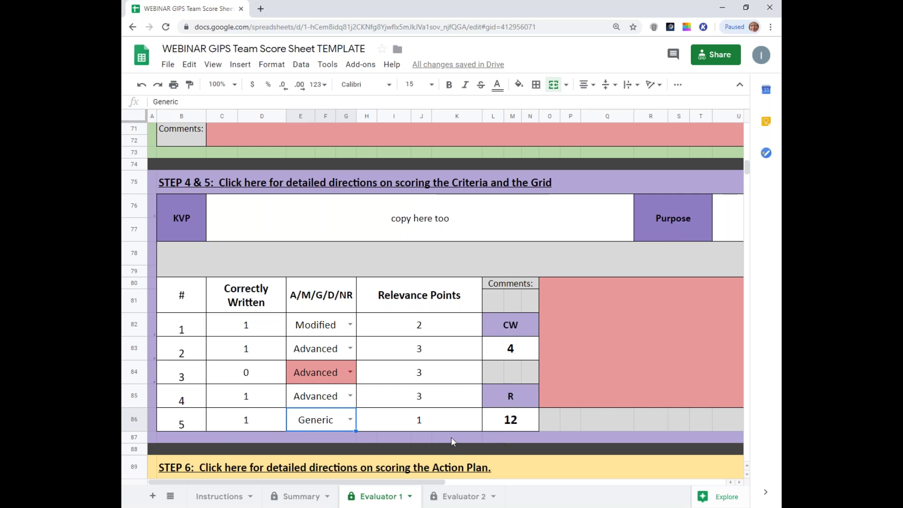
Enter 5 as the Grid Score for the Step 4 & 5 section.
drag(451, 436, 568, 425)
drag(402, 481, 615, 467)
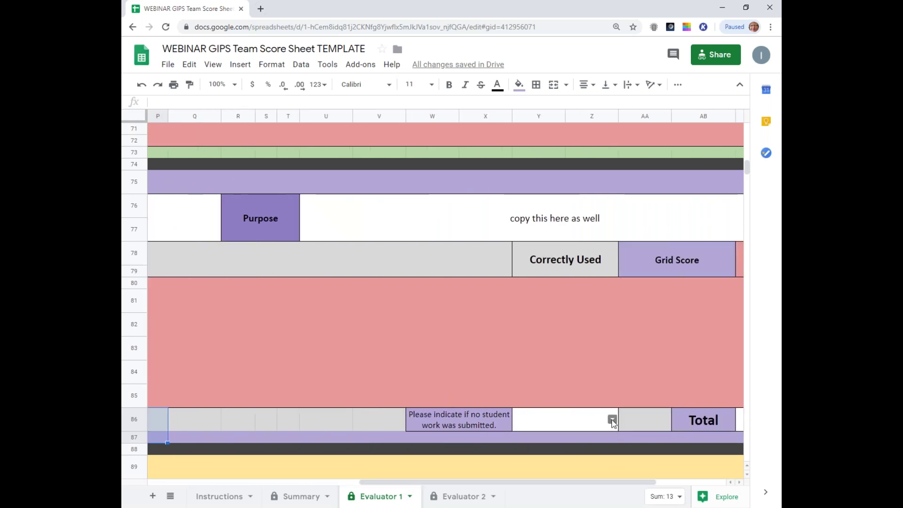
drag(433, 481, 598, 456)
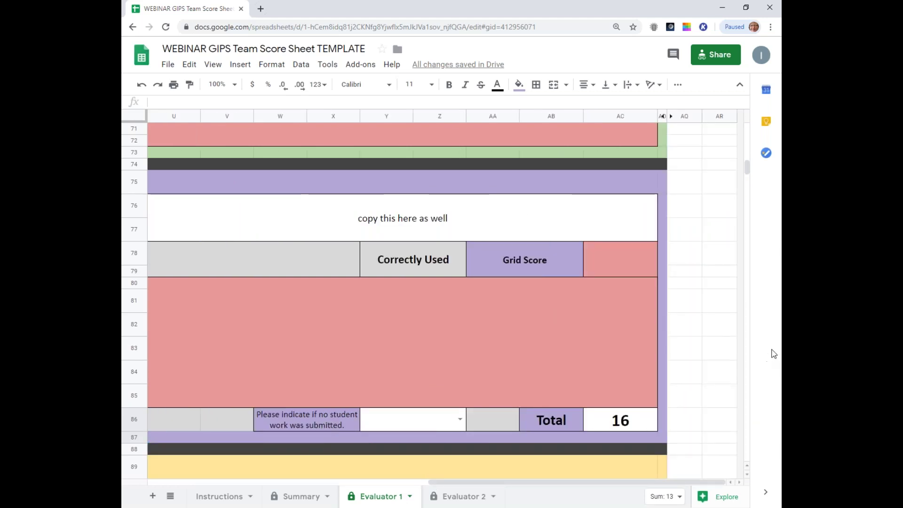
click(611, 259)
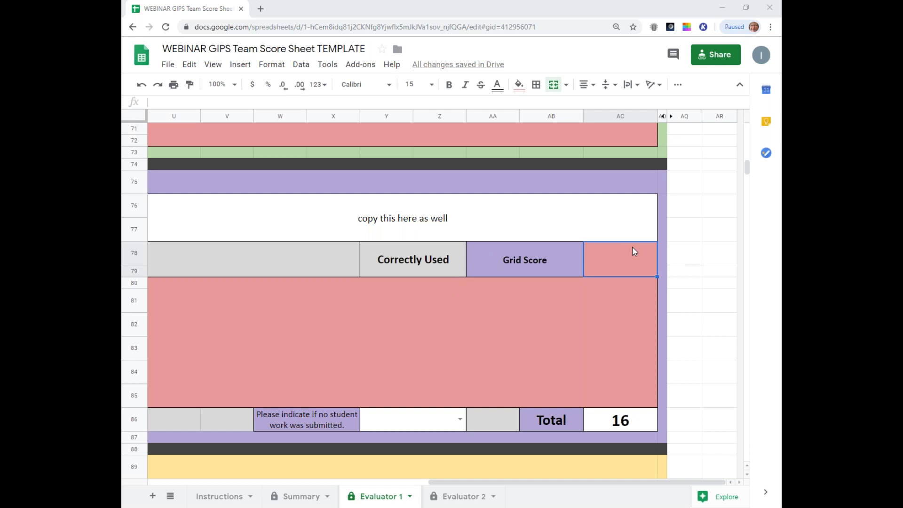
click(617, 265)
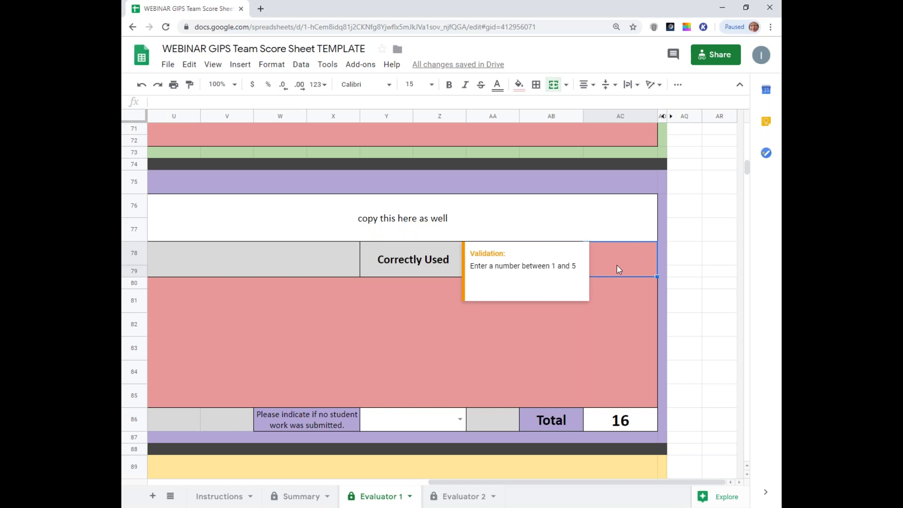
text(5)
key(Return)
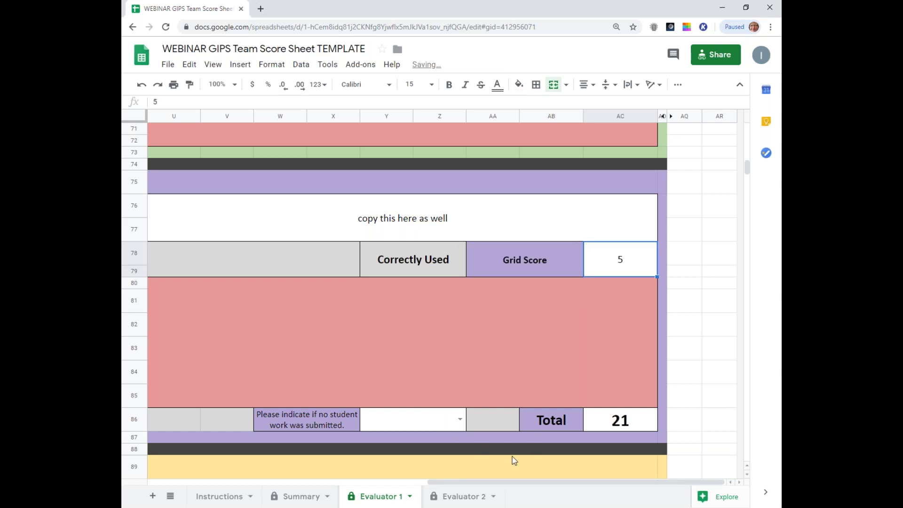
Open the linked Step 6 directions, examine the Action Plan scoring rubric, and return to the score sheet.
drag(510, 482, 199, 482)
scroll(421, 308, down, 6)
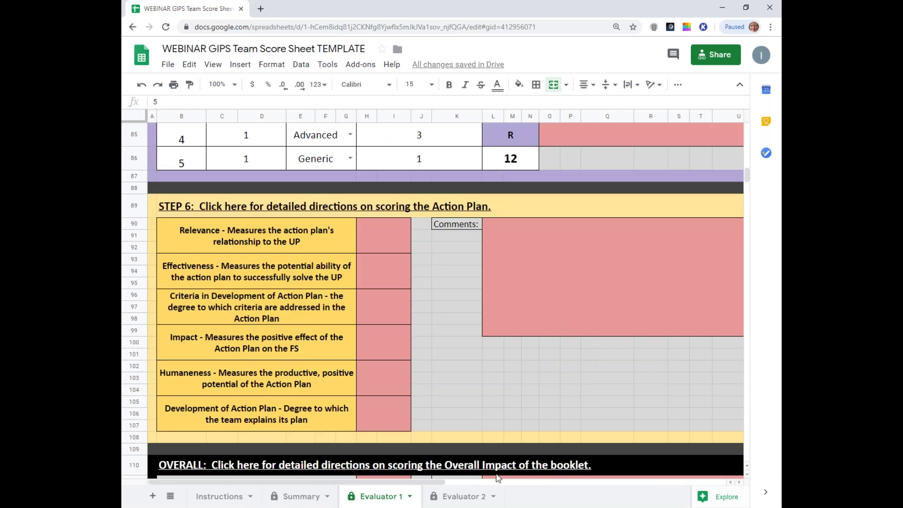
drag(438, 485, 431, 486)
click(298, 207)
double_click(299, 208)
key(Escape)
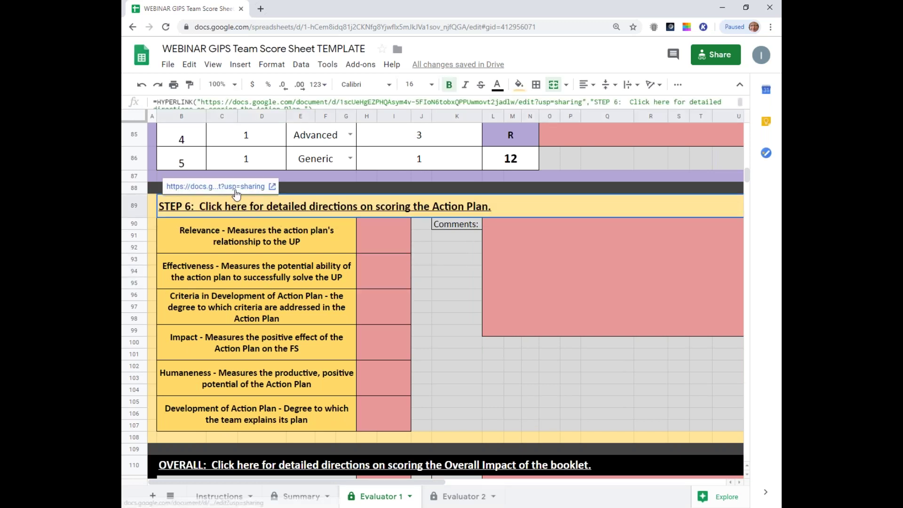
click(216, 187)
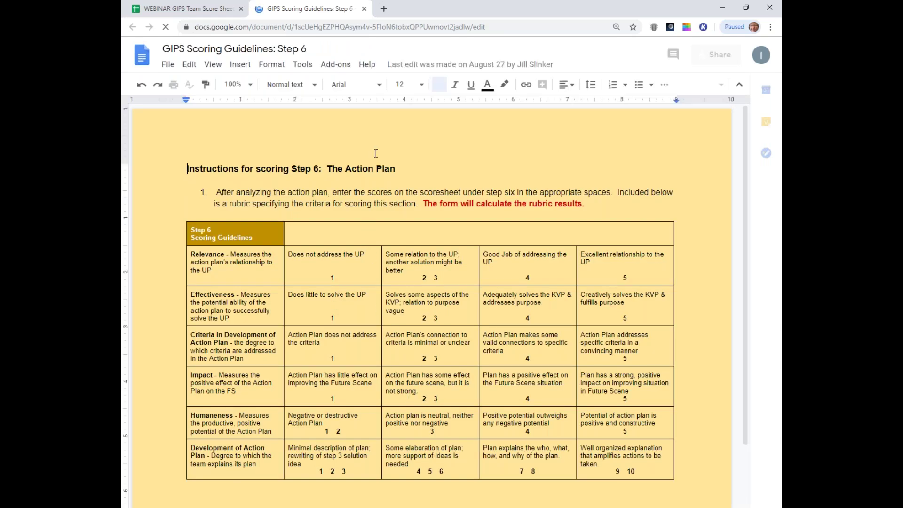
scroll(380, 186, down, 1)
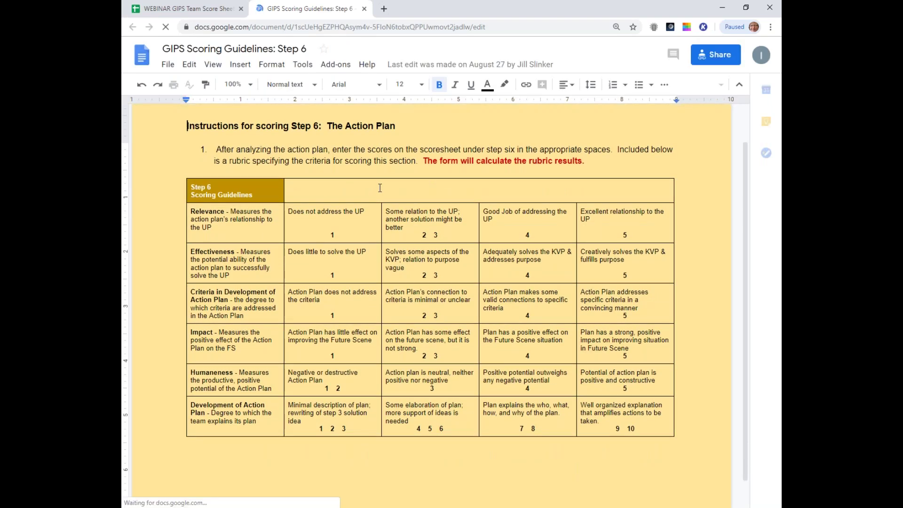
scroll(380, 187, down, 1)
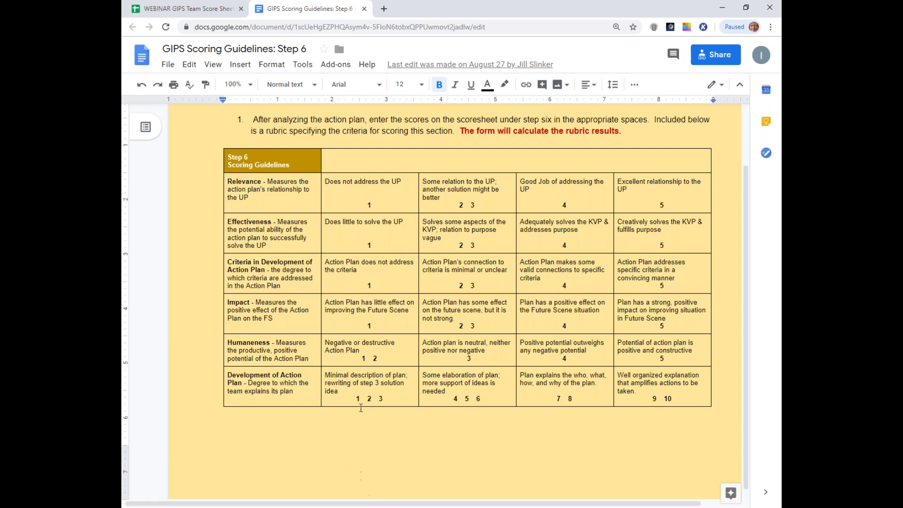
drag(289, 14, 780, 176)
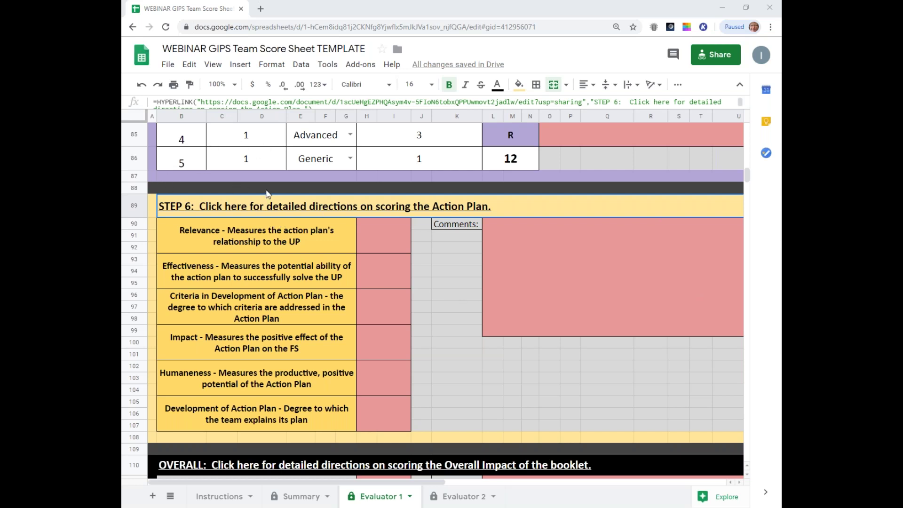
Score the Step 6 Action Plan with 4 for Relevance, 3 for Effectiveness and 5 for Criteria in Development of Action Plan.
click(366, 242)
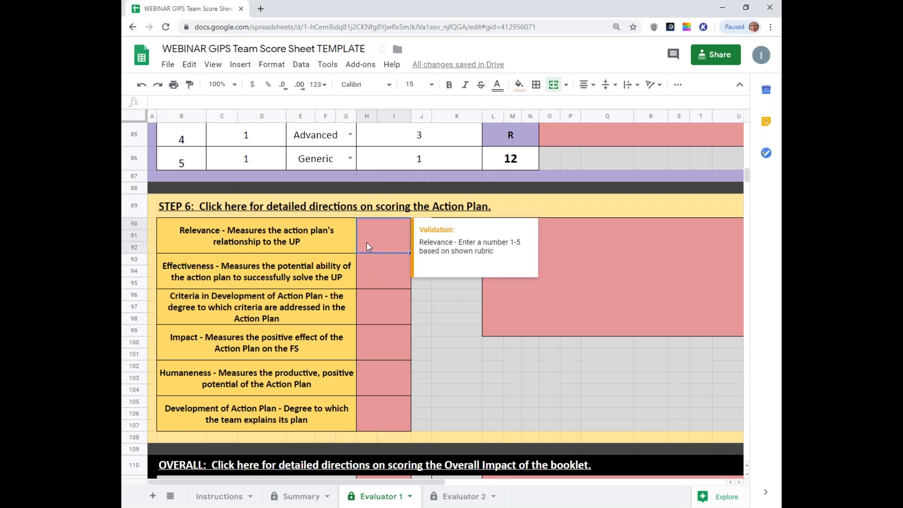
text(4)
click(381, 267)
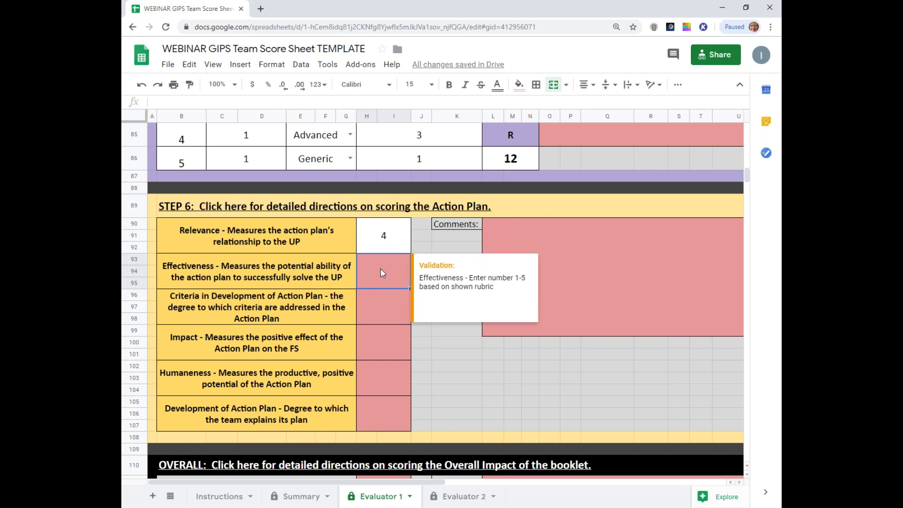
text(3)
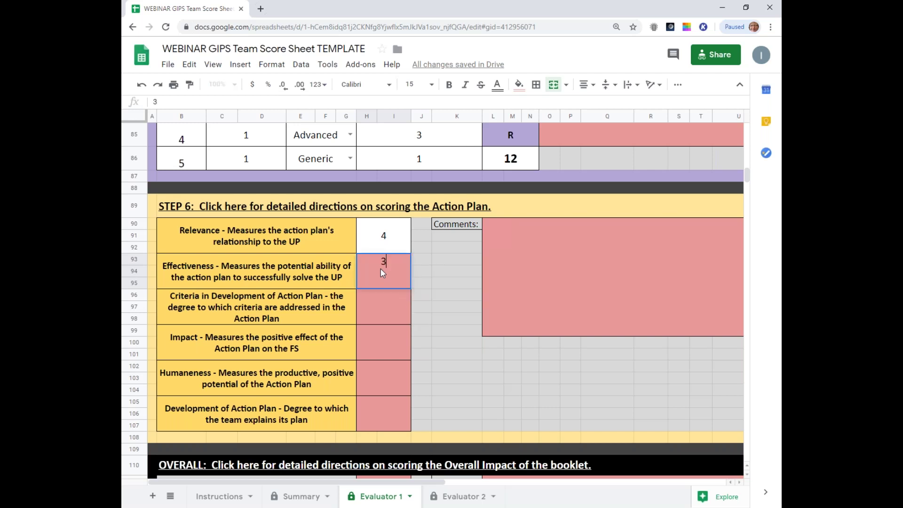
click(383, 308)
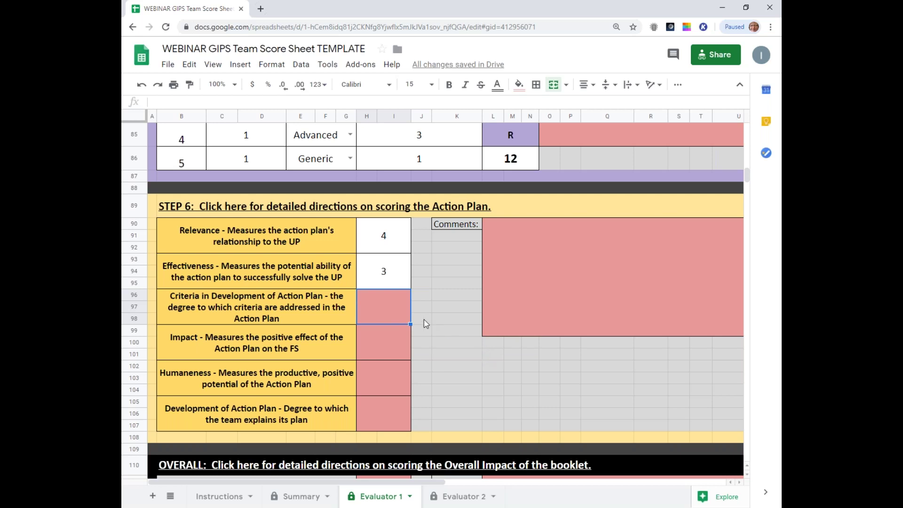
click(385, 312)
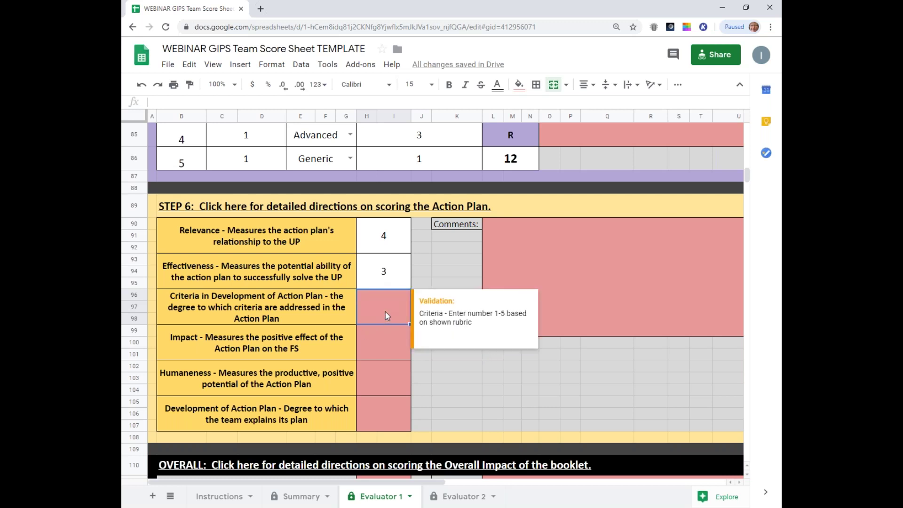
text(5)
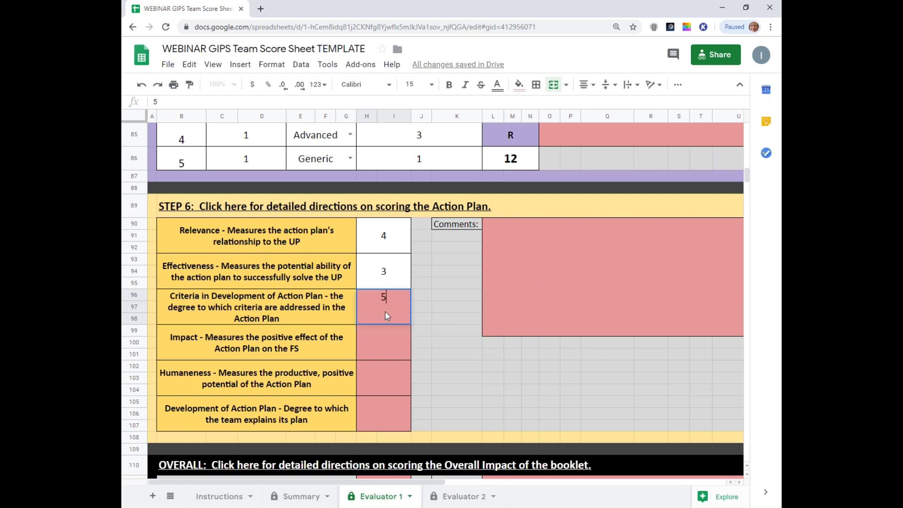
Score the Action Plan with 4 for Impact, 4 for Humaneness and 9 for Development of Action Plan.
click(393, 344)
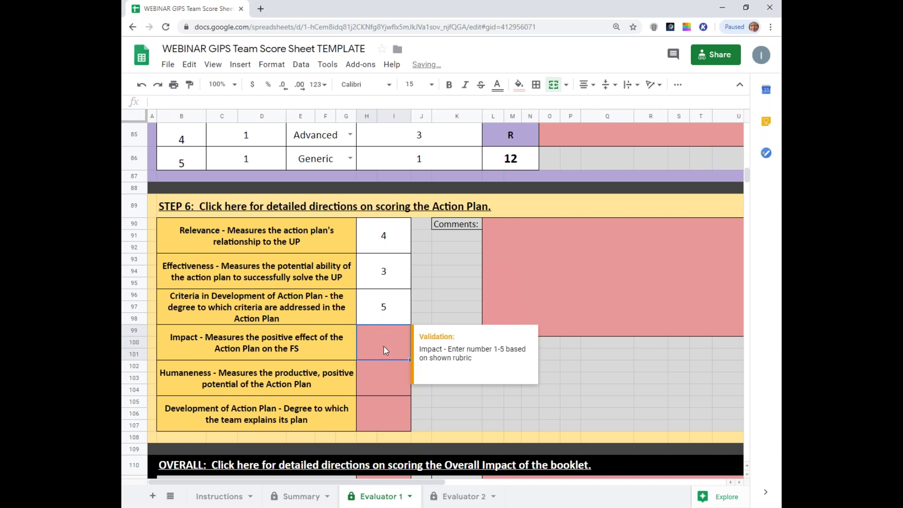
text(4)
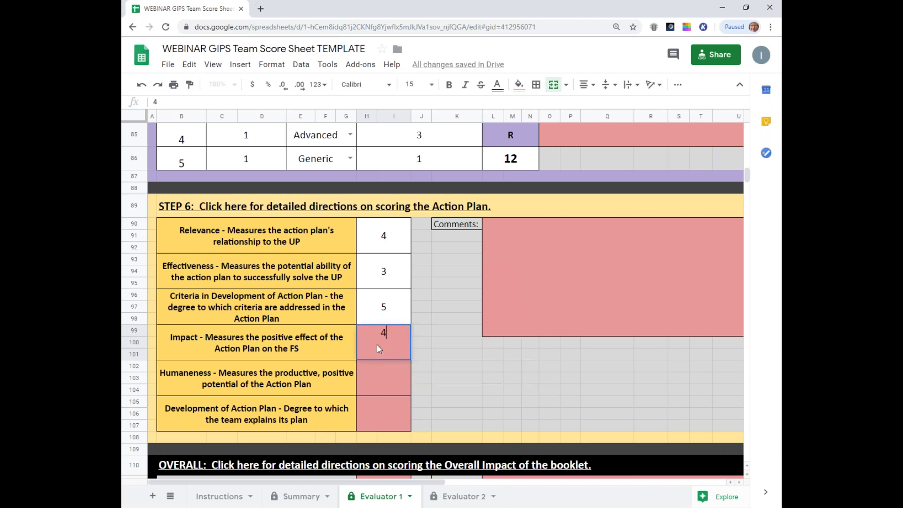
click(392, 383)
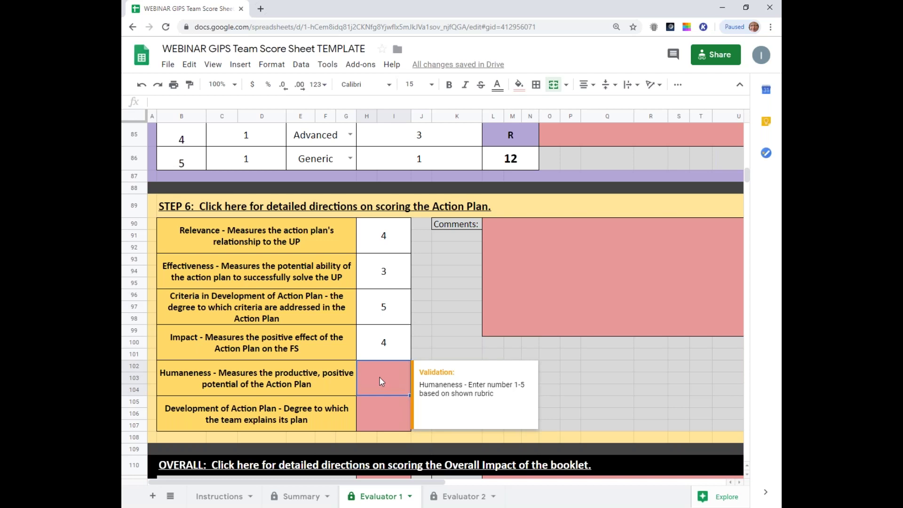
text(4)
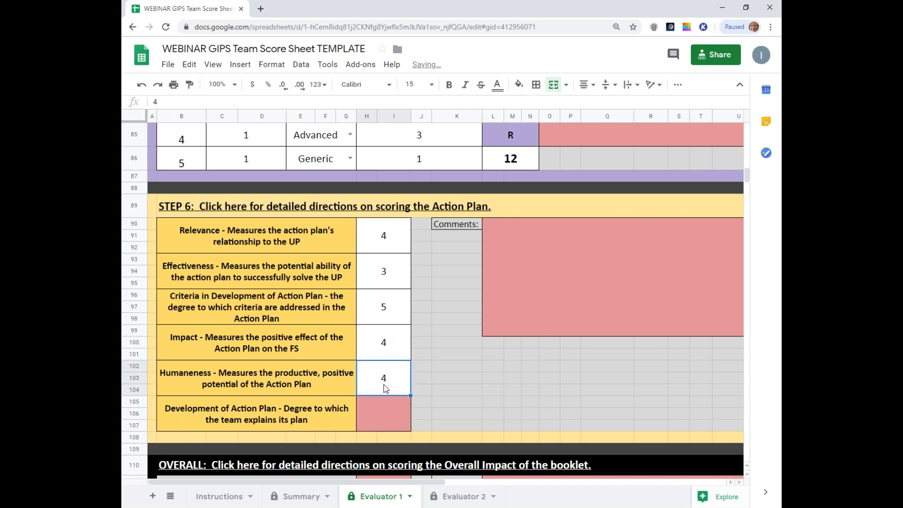
scroll(381, 356, down, 3)
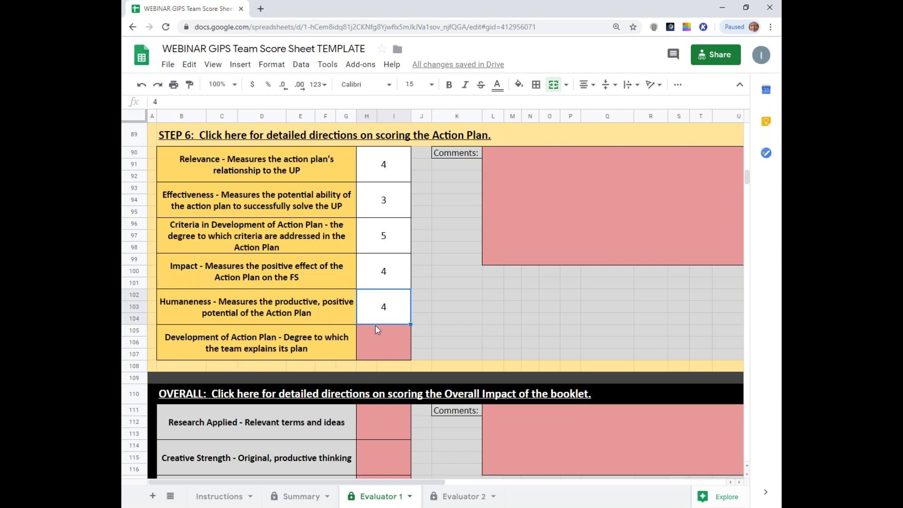
click(388, 344)
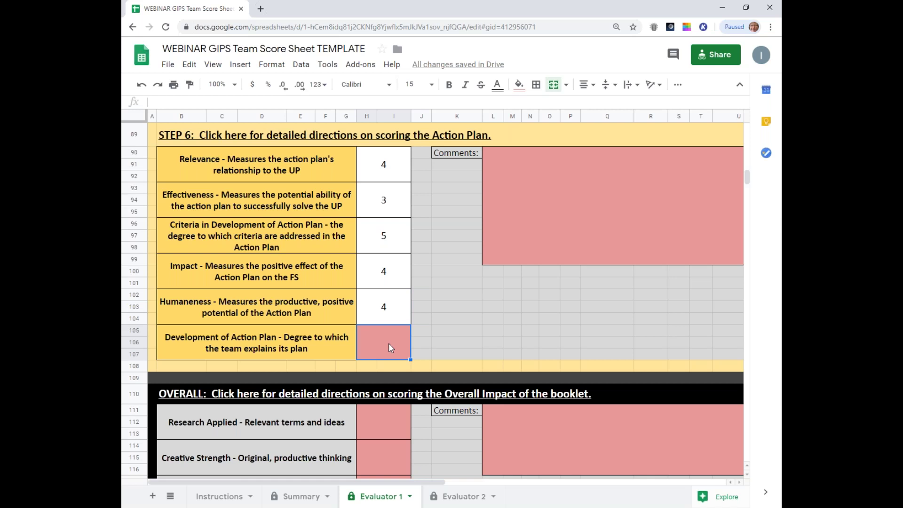
text(9)
click(447, 335)
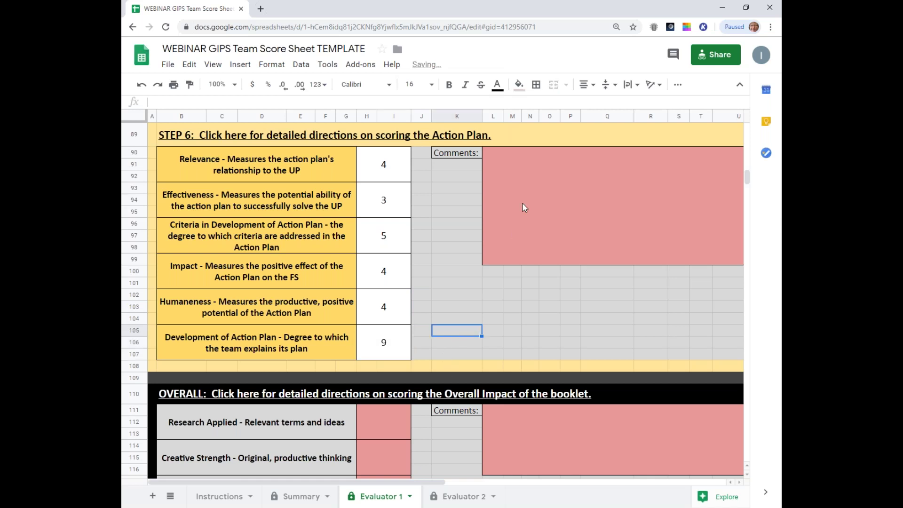
Enter "add comments" in the Step 6 Comments box and check the section's Total.
click(526, 190)
text(ad)
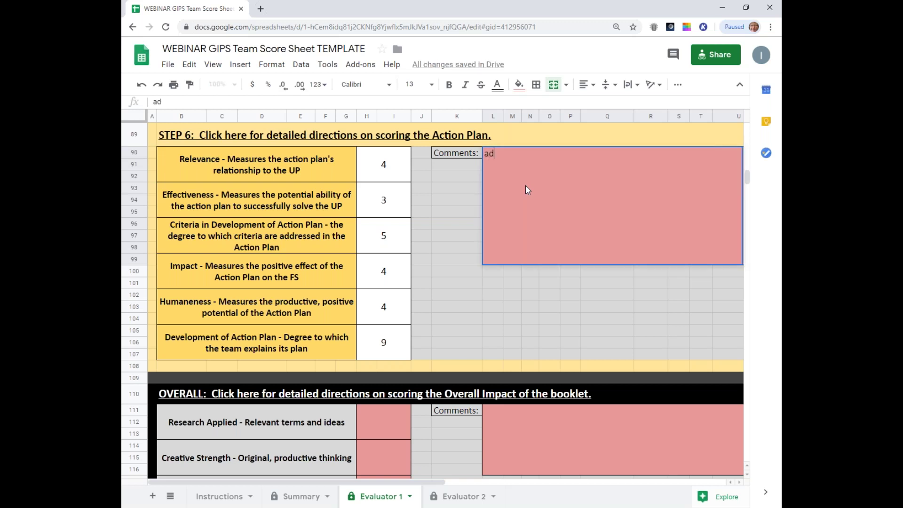
text(d comments)
key(Return)
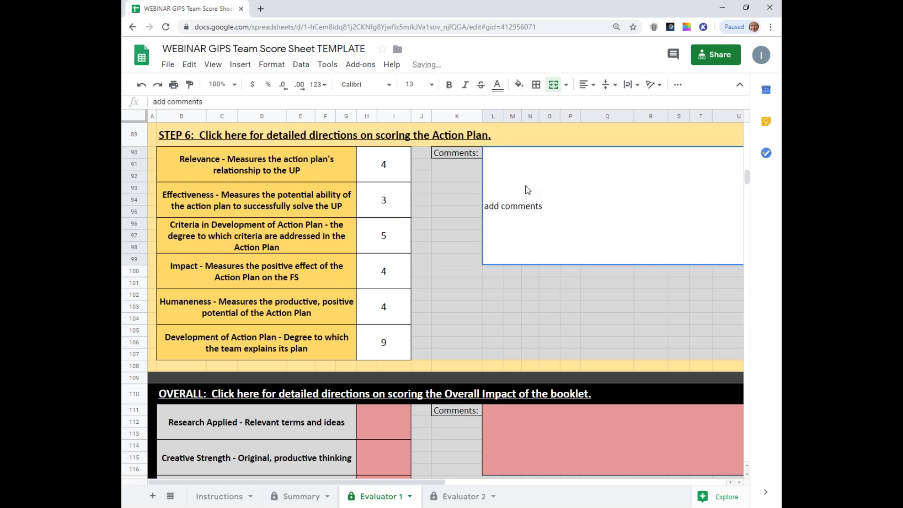
drag(413, 485, 689, 488)
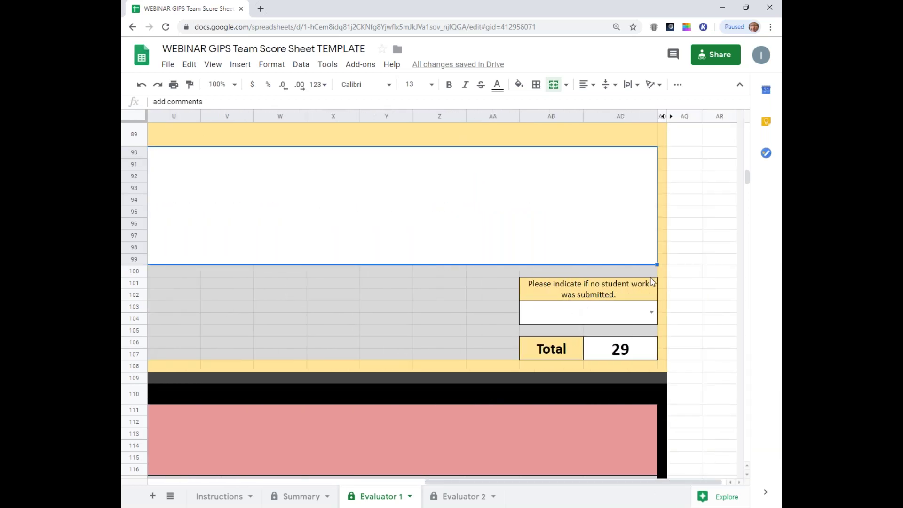
Open the linked Overall directions, examine the Overall Impact scoring rubric, and return to the score sheet.
drag(497, 480, 183, 482)
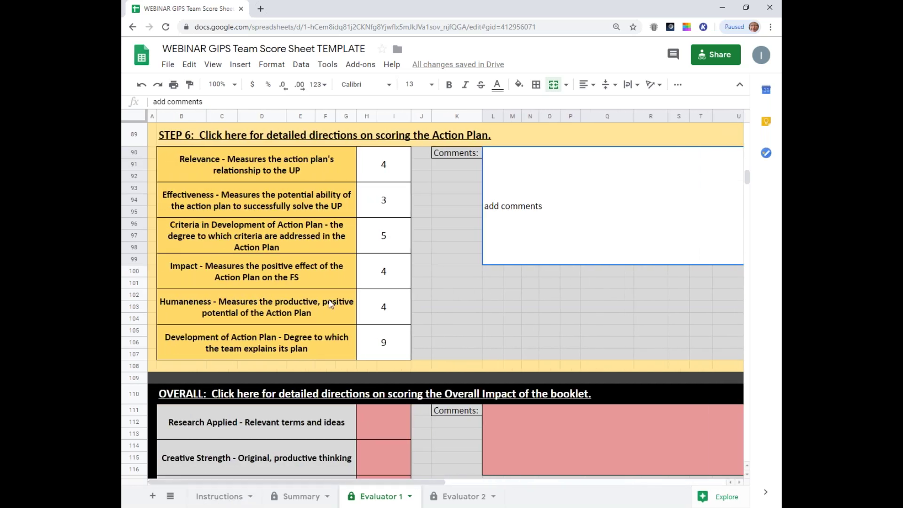
scroll(368, 233, down, 1)
scroll(367, 234, down, 2)
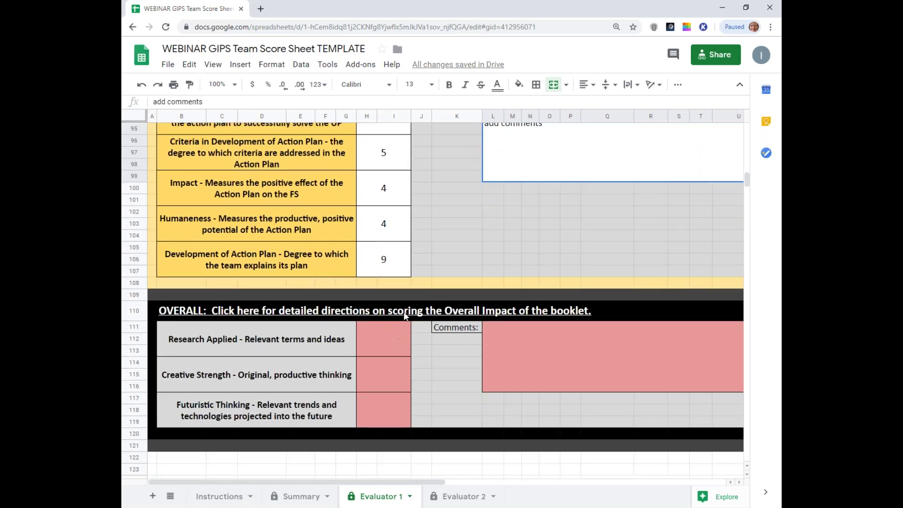
mouse_move(404, 312)
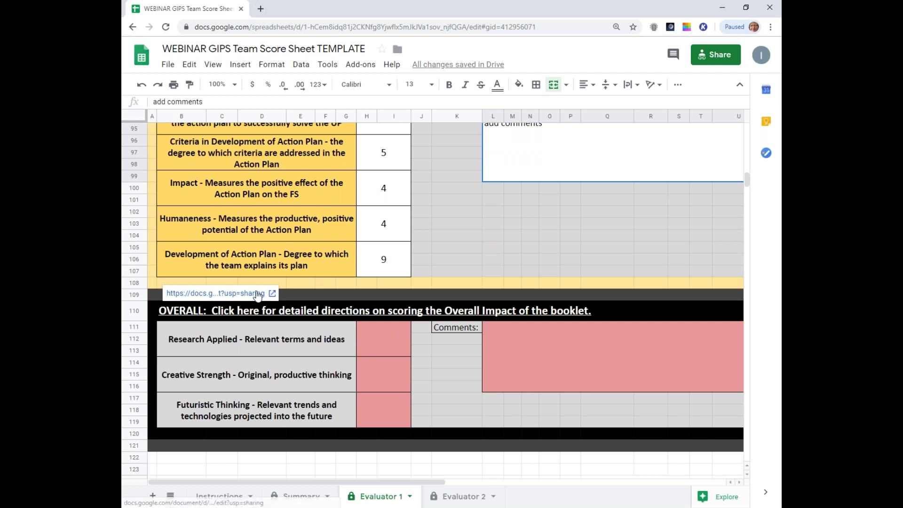
click(257, 294)
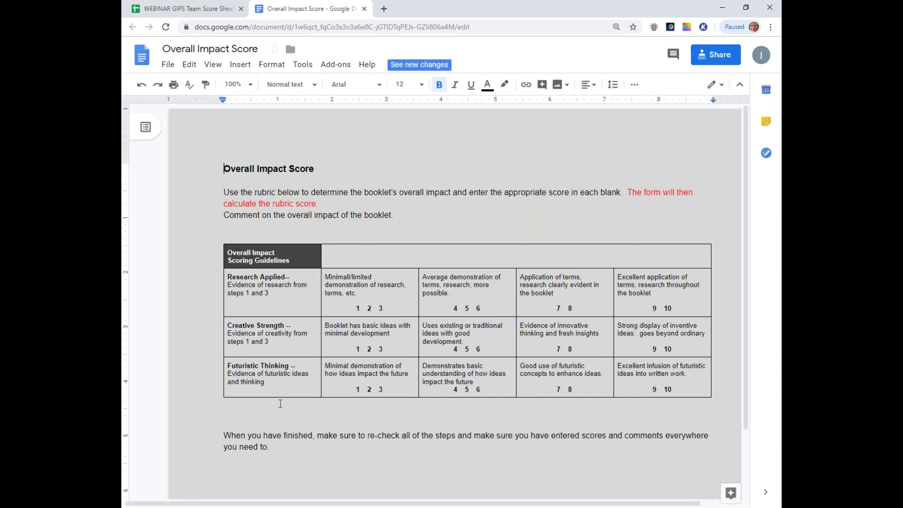
middle_click(284, 13)
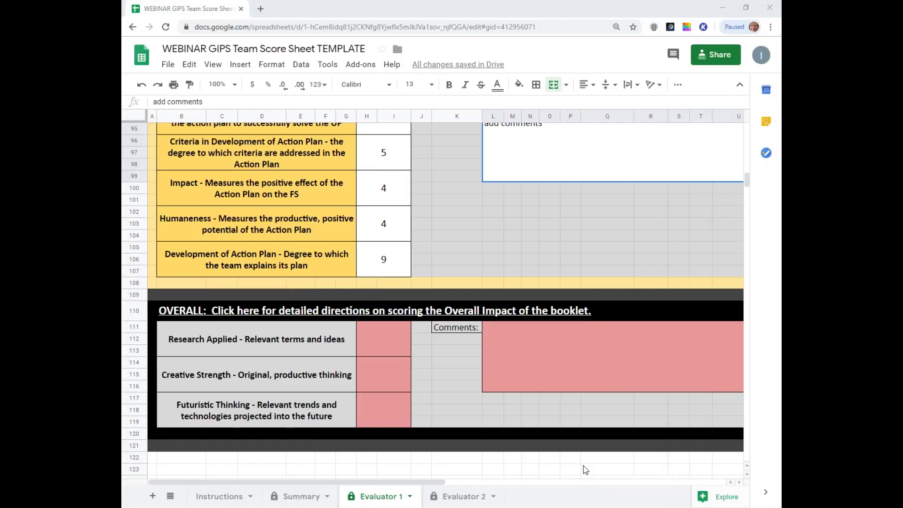
Score the Overall section with 8 for Research Applied, 5 for Creative Strength and 8 for Futuristic Thinking.
click(379, 345)
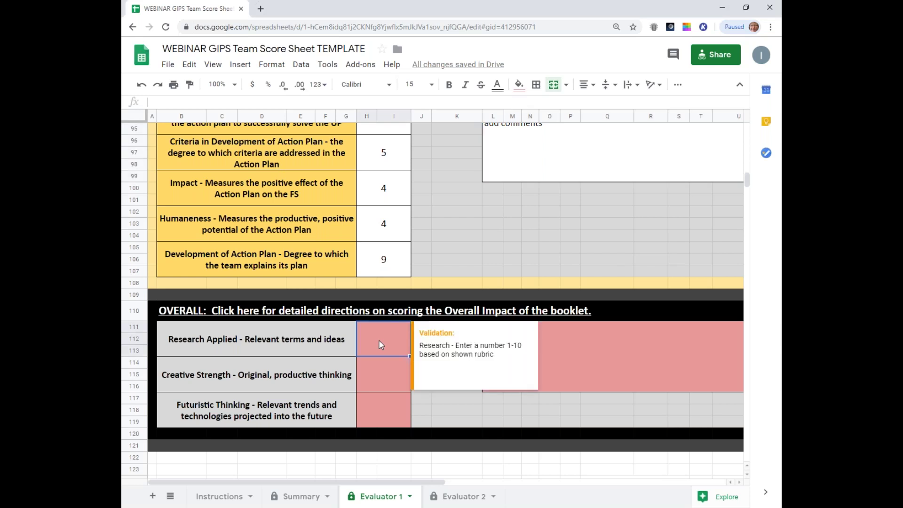
text(8)
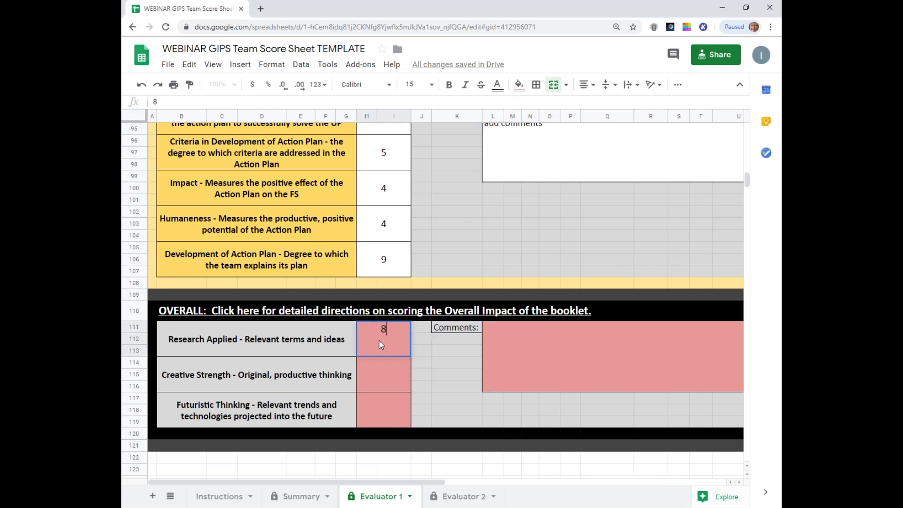
click(384, 370)
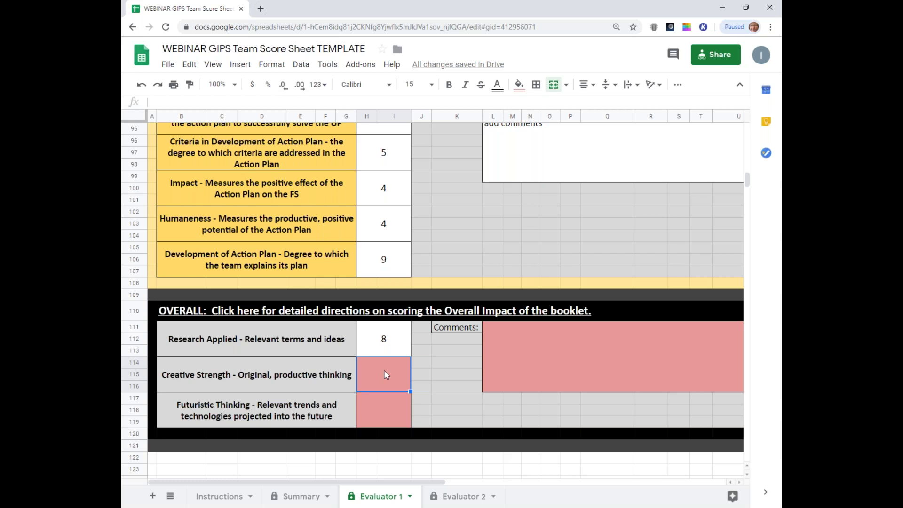
click(379, 380)
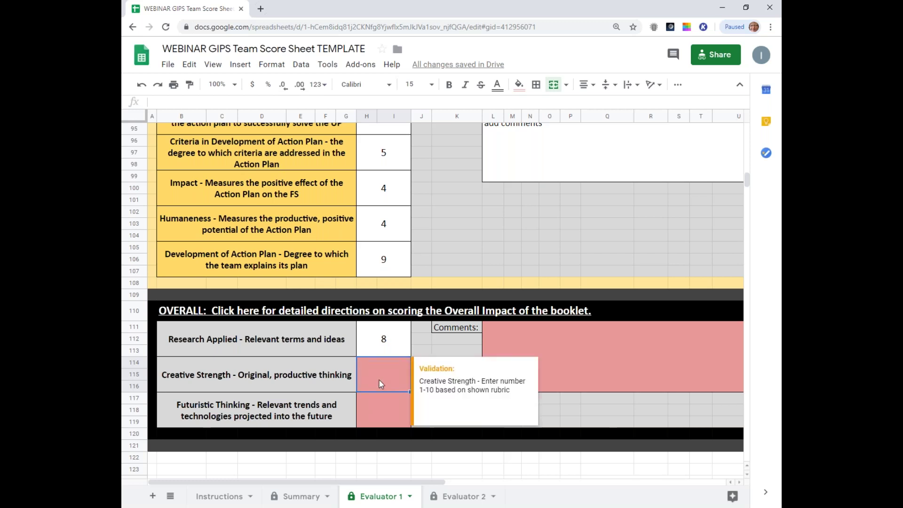
text(5)
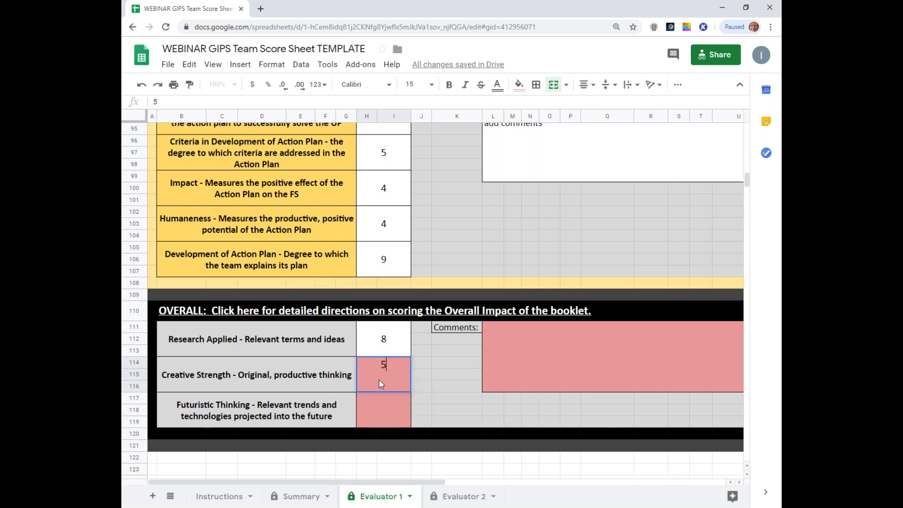
click(387, 403)
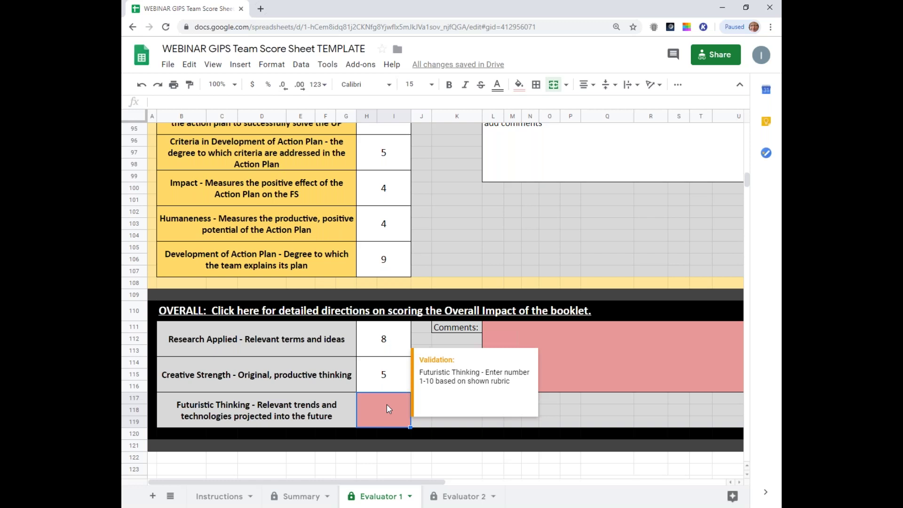
text(8)
Enter "last words" in the Comments box of the Overall section.
click(567, 358)
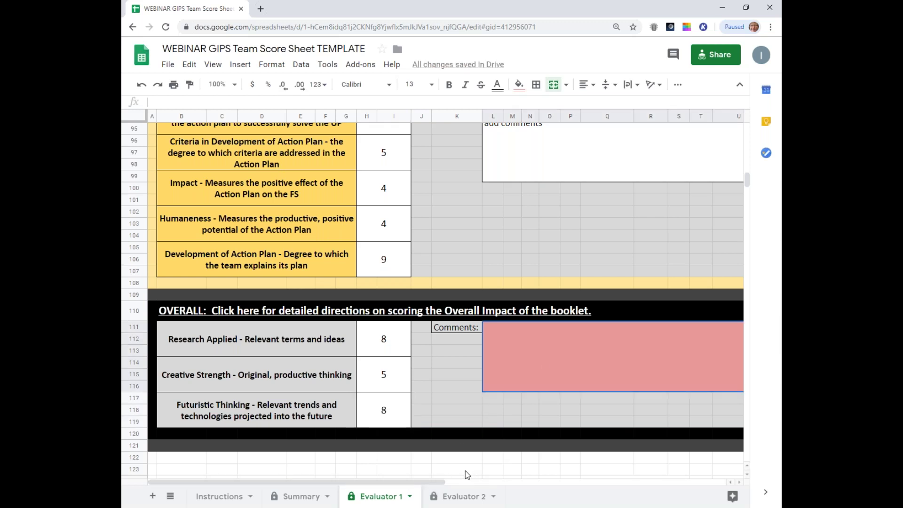
drag(401, 482, 549, 478)
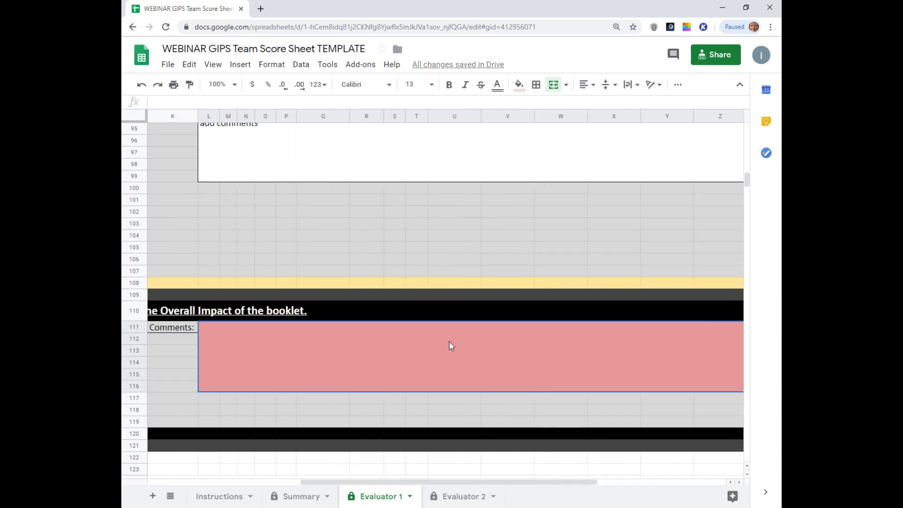
text(last words)
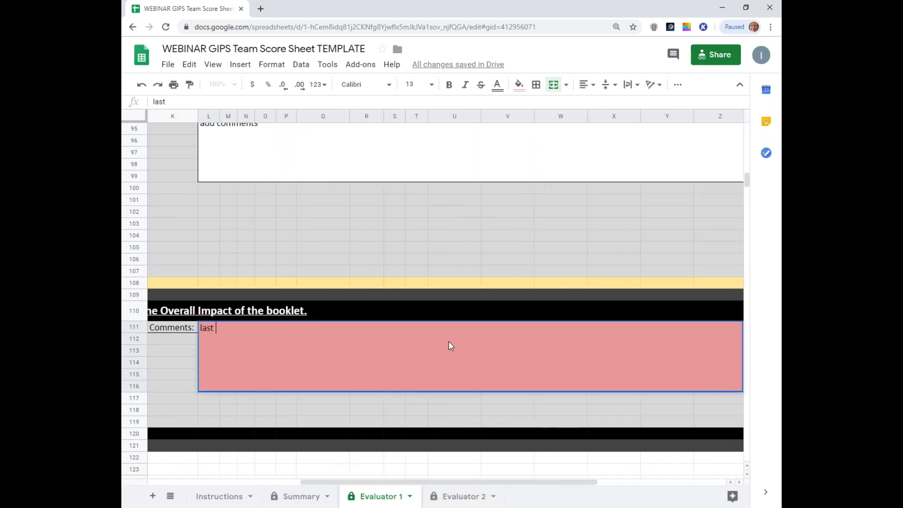
key(BackSpace)
key(BackSpace)
key(BackSpace)
key(BackSpace)
key(BackSpace)
key(BackSpace)
key(BackSpace)
key(BackSpace)
key(BackSpace)
key(BackSpace)
text(')
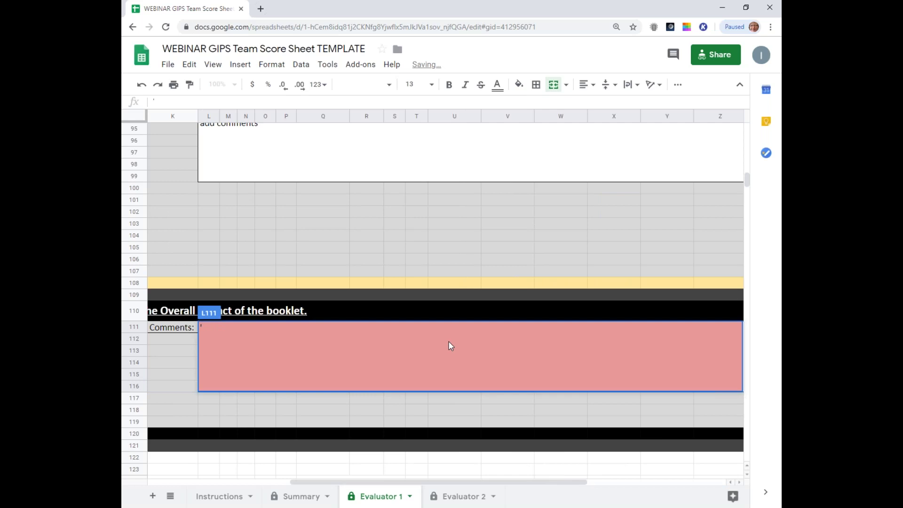
text(last words)
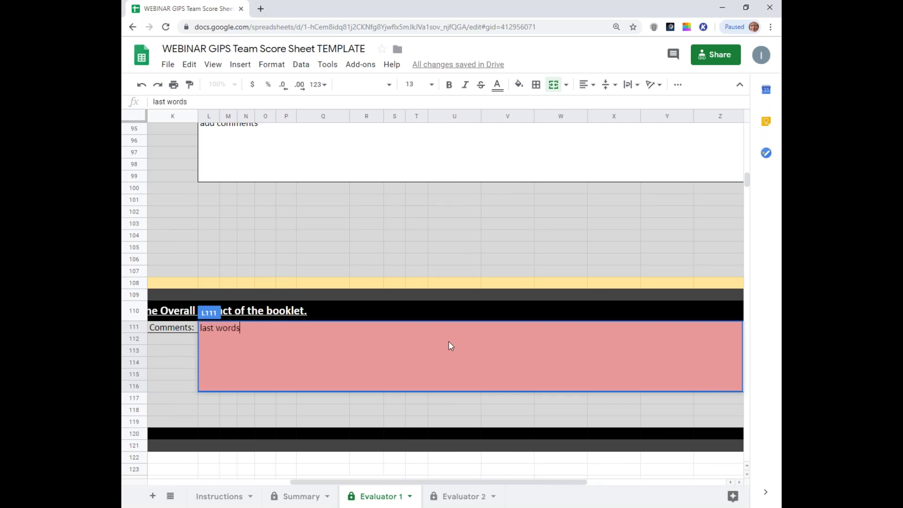
key(Return)
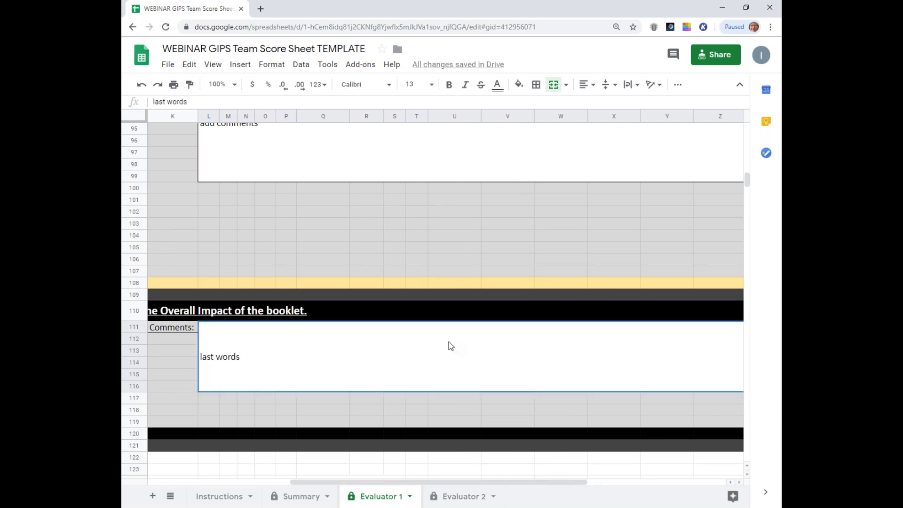
Check the Total Score and step totals on Evaluator 1 and the Summary sheet, and close the score sheet.
scroll(464, 413, down, 1)
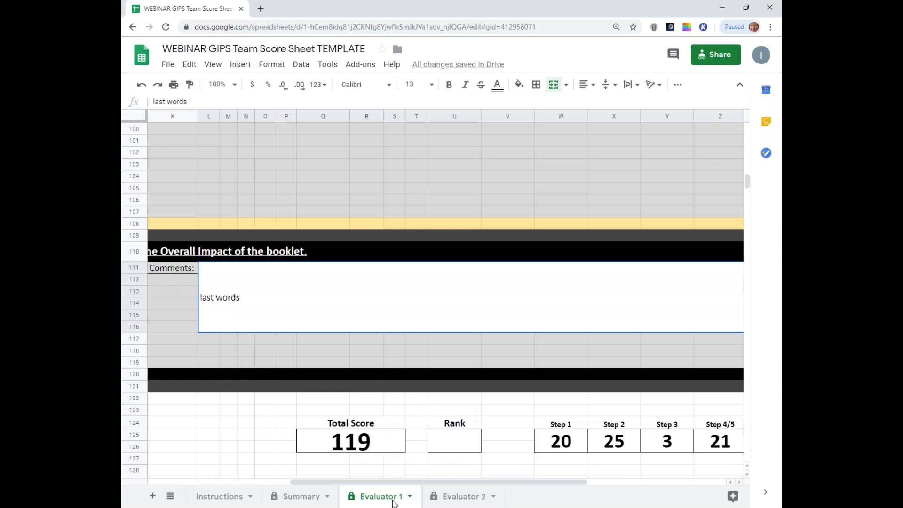
mouse_move(380, 484)
mouse_down()
mouse_move(584, 489)
mouse_move(350, 479)
mouse_move(540, 483)
mouse_move(379, 480)
mouse_up()
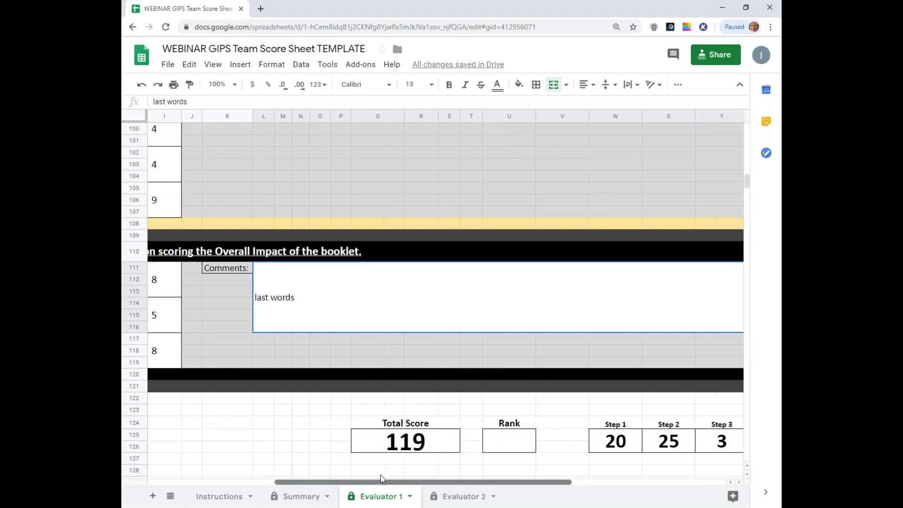
click(299, 497)
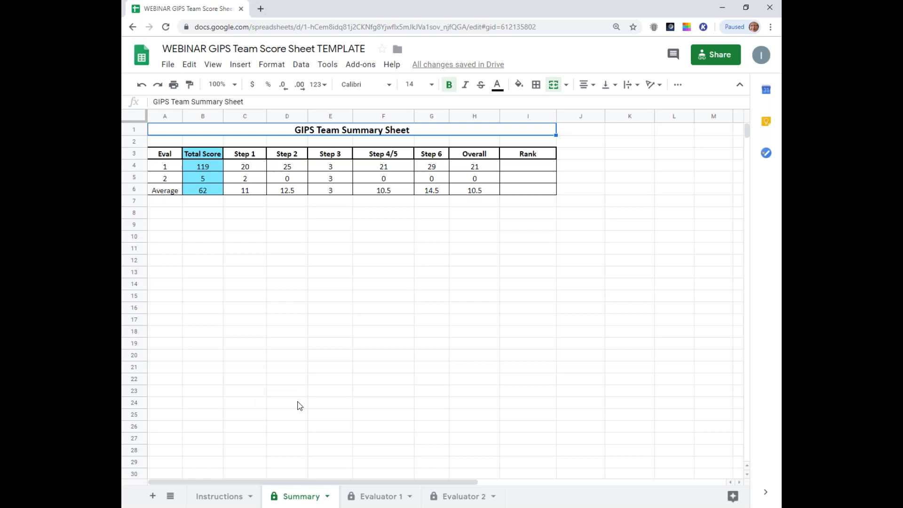
click(241, 9)
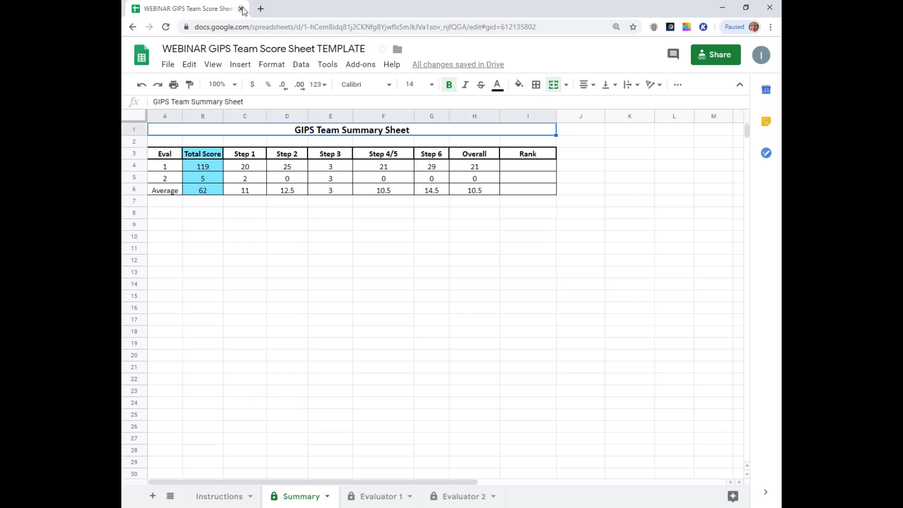